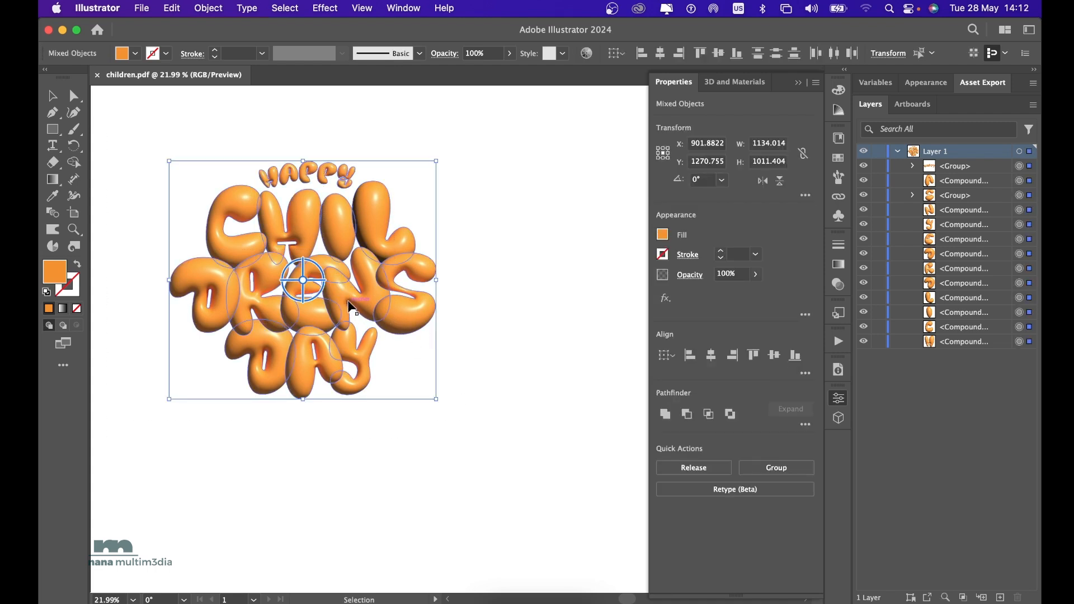
# Move the selected orange 3D lettering to about X 1187, Y 1446 px on the artboard and deselect it.
pyautogui.moveTo(336, 287); pyautogui.dragTo(403, 330)
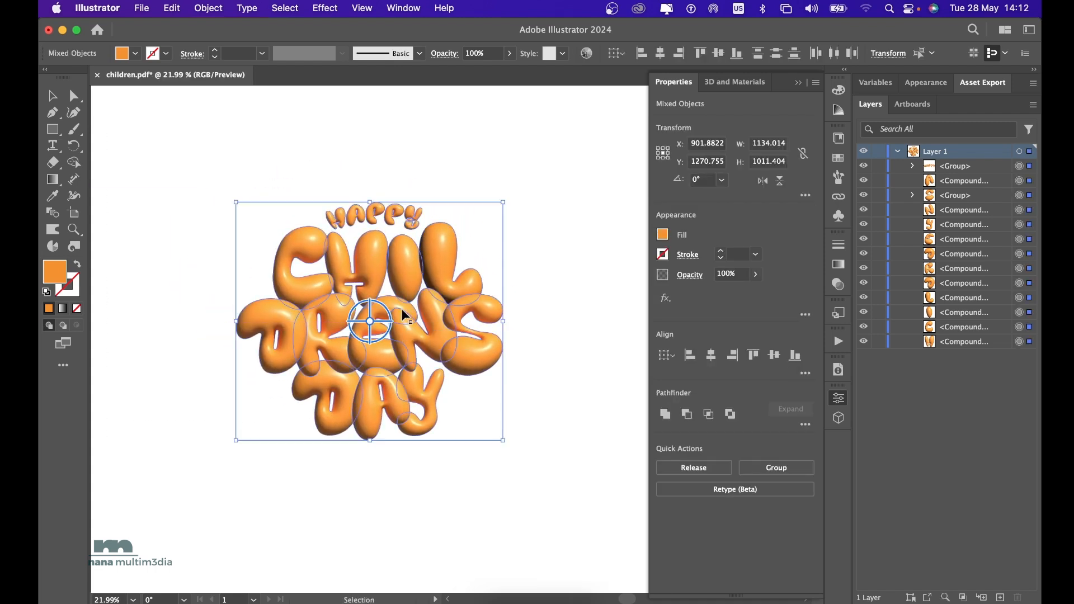
pyautogui.click(551, 247)
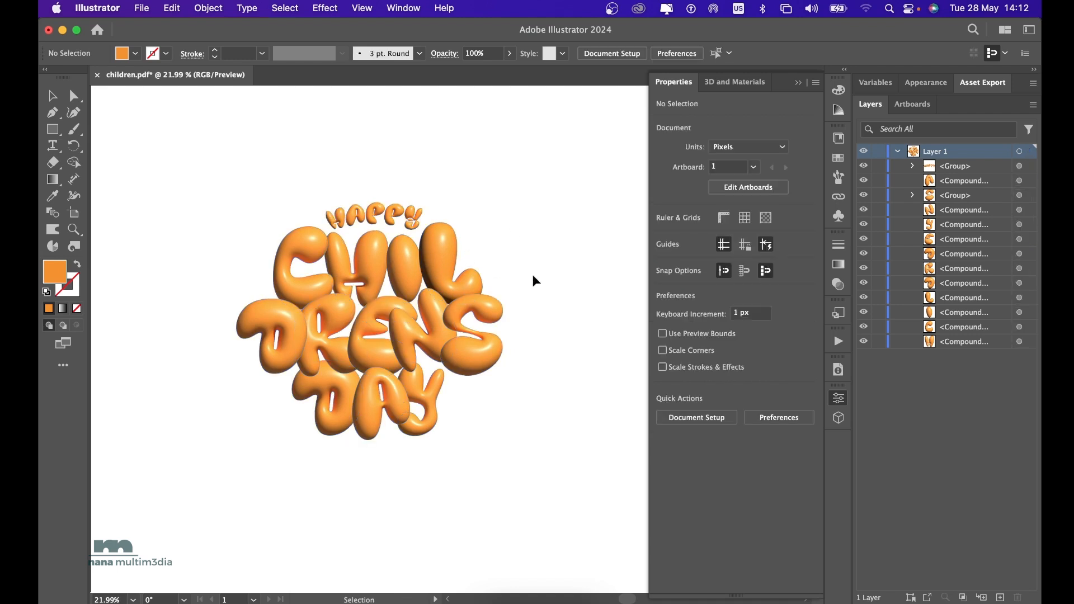
pyautogui.click(797, 84)
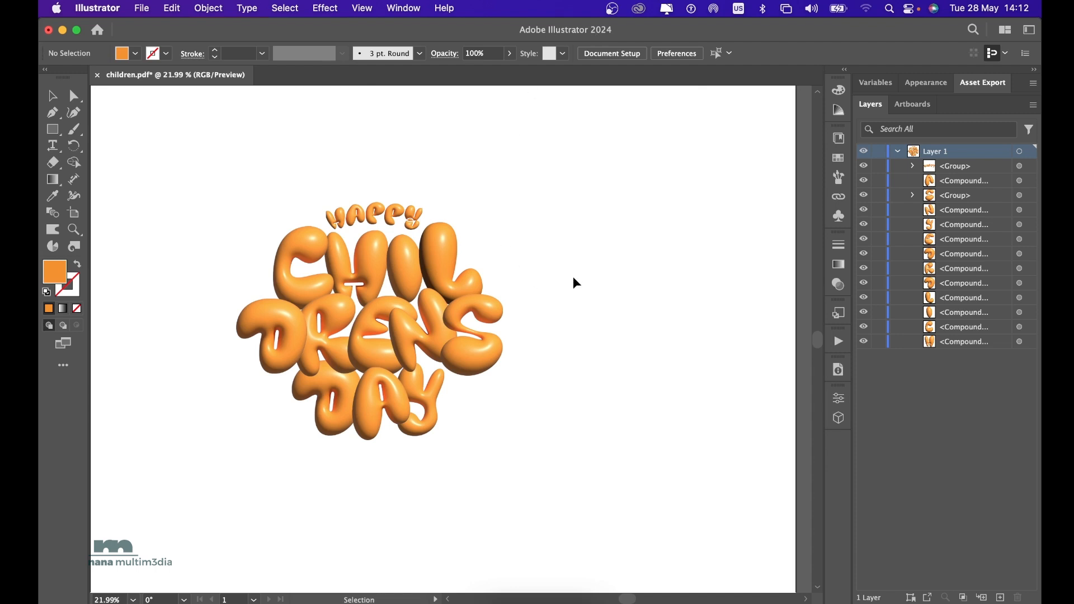
pyautogui.scroll(-5, 572, 276)
pyautogui.scroll(3, 573, 277)
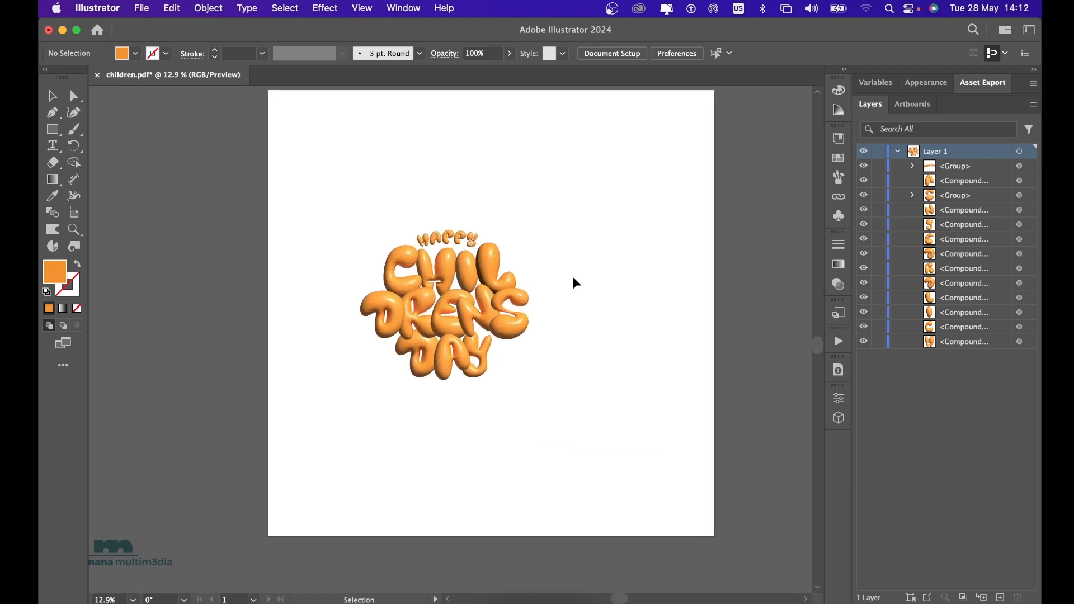
pyautogui.scroll(3, 574, 278)
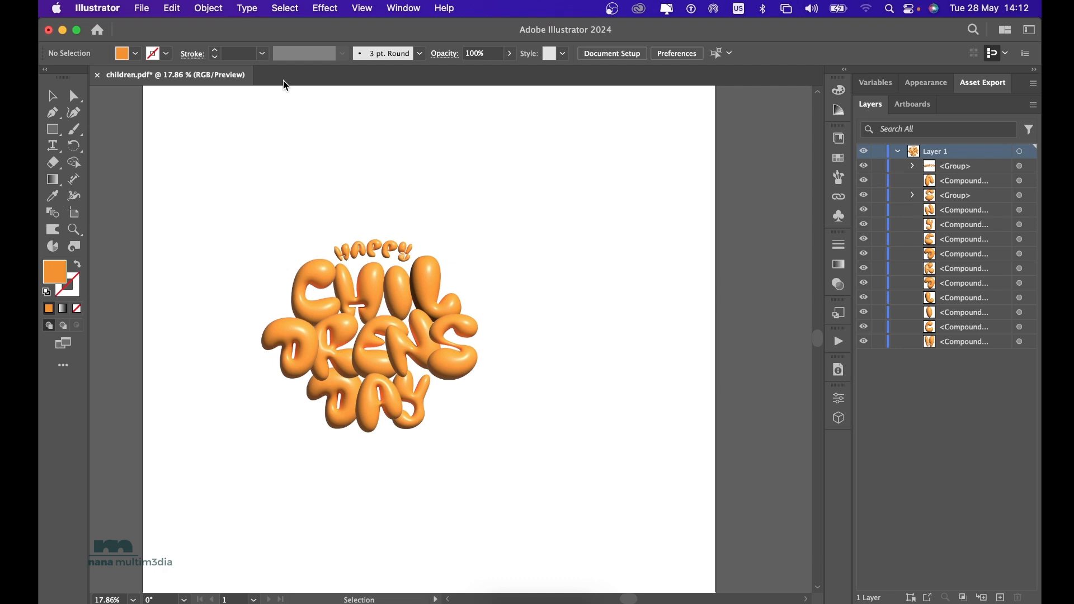
pyautogui.press('super+n')
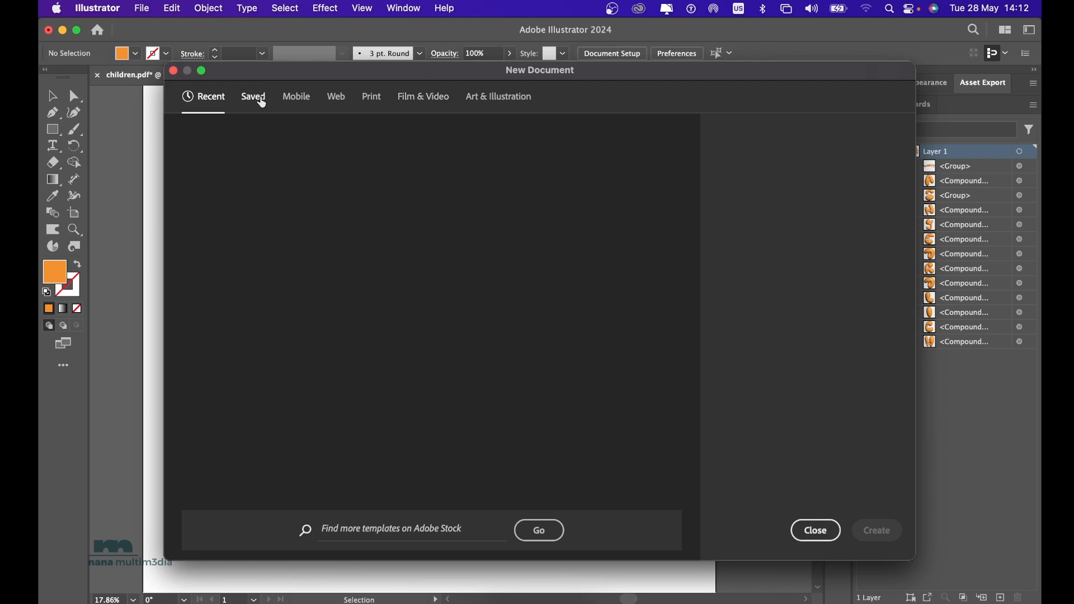
pyautogui.click(260, 102)
pyautogui.click(214, 104)
pyautogui.click(251, 104)
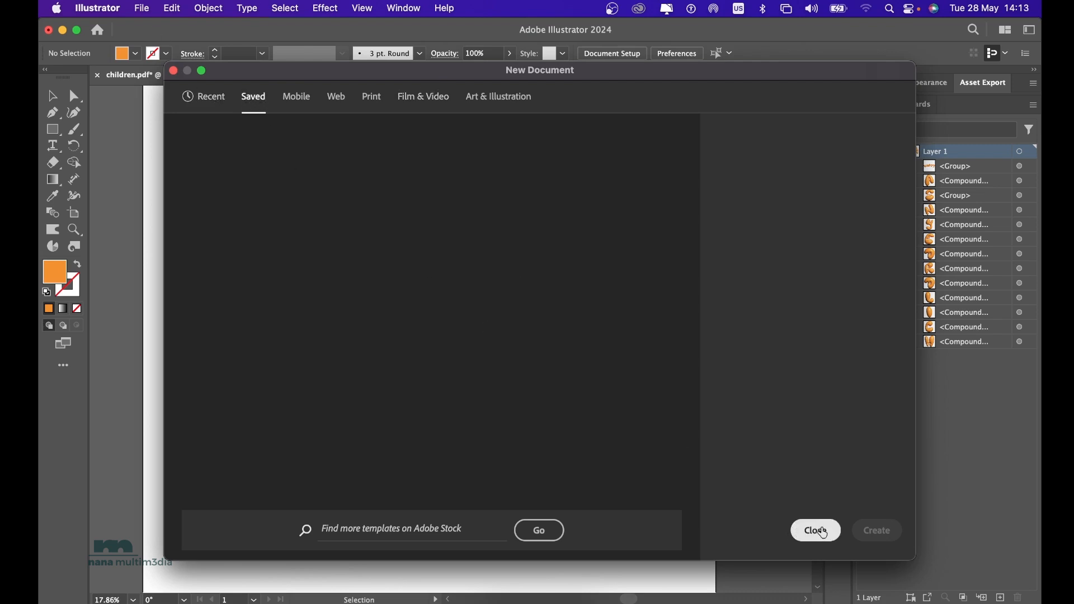
pyautogui.click(816, 530)
# Start setting up a new document.
pyautogui.click(141, 9)
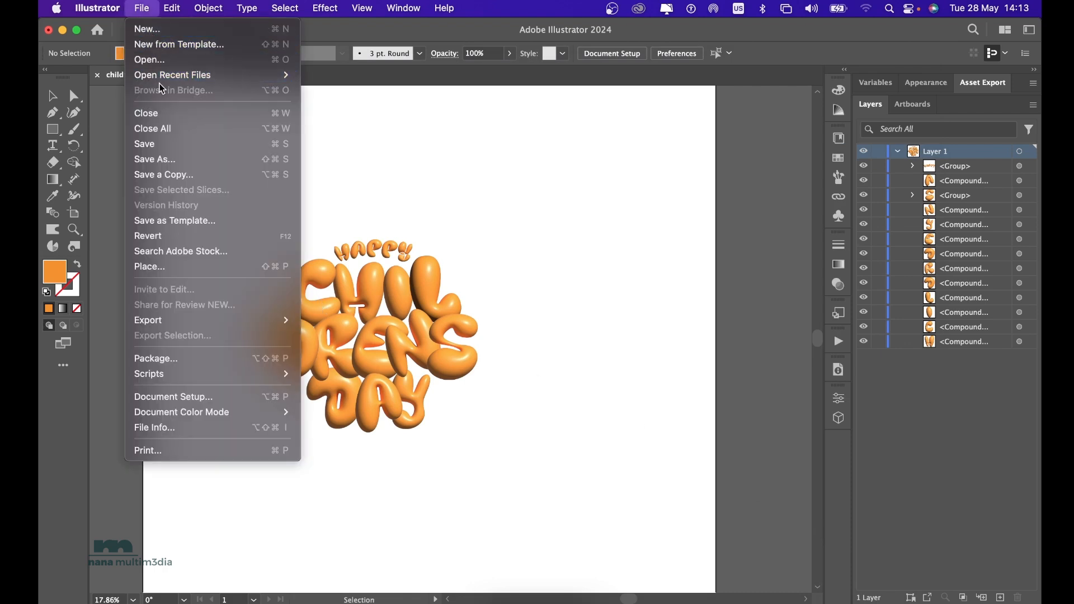
pyautogui.click(170, 31)
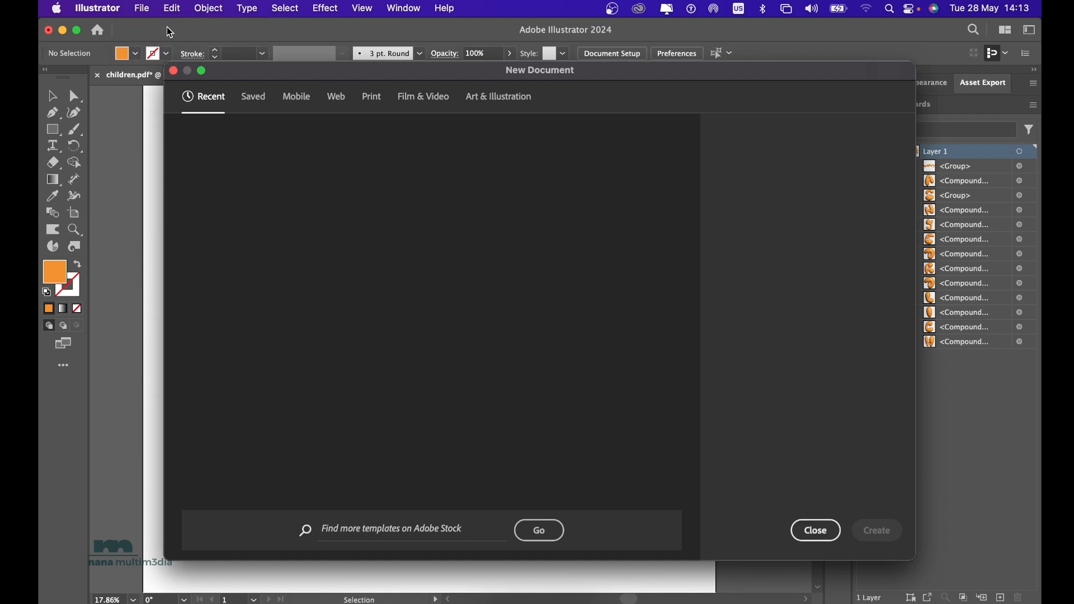
pyautogui.click(258, 97)
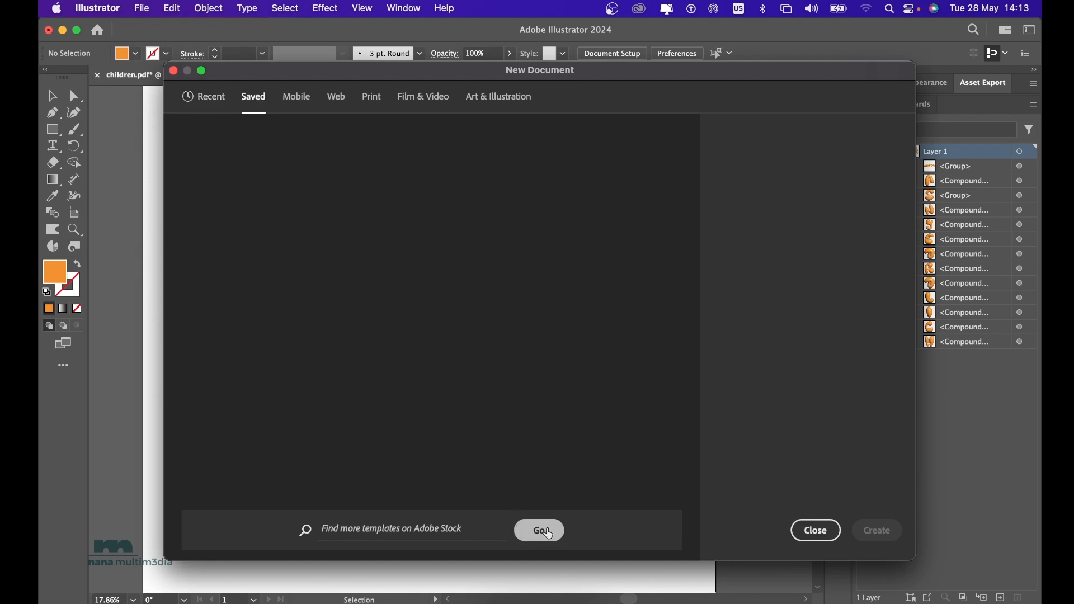
pyautogui.click(548, 534)
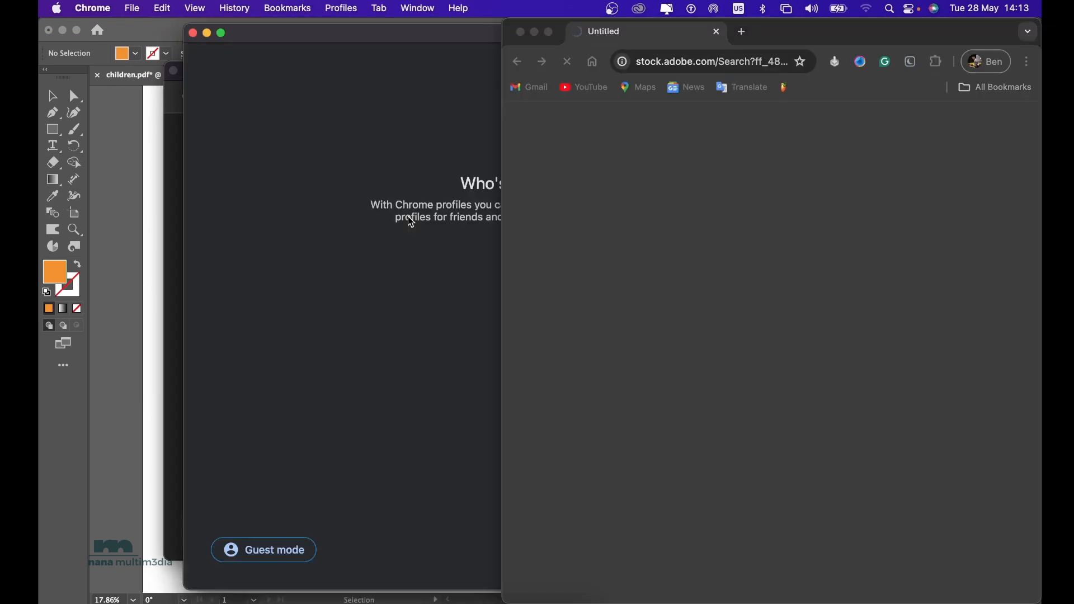
pyautogui.click(521, 33)
pyautogui.click(192, 32)
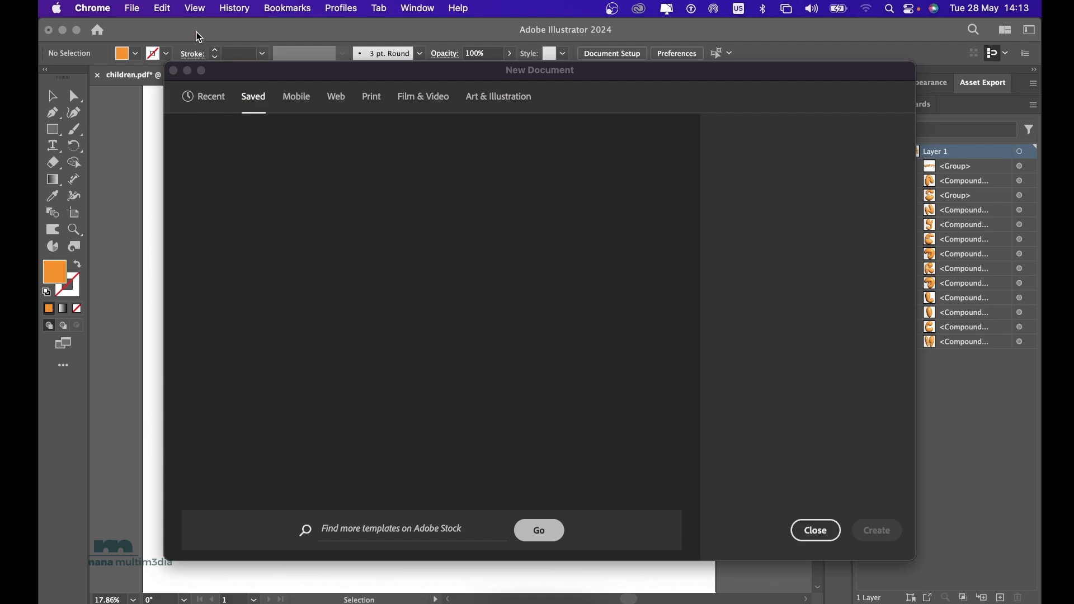
# Look through the blank document preset categories and settle on the Web presets.
pyautogui.click(304, 102)
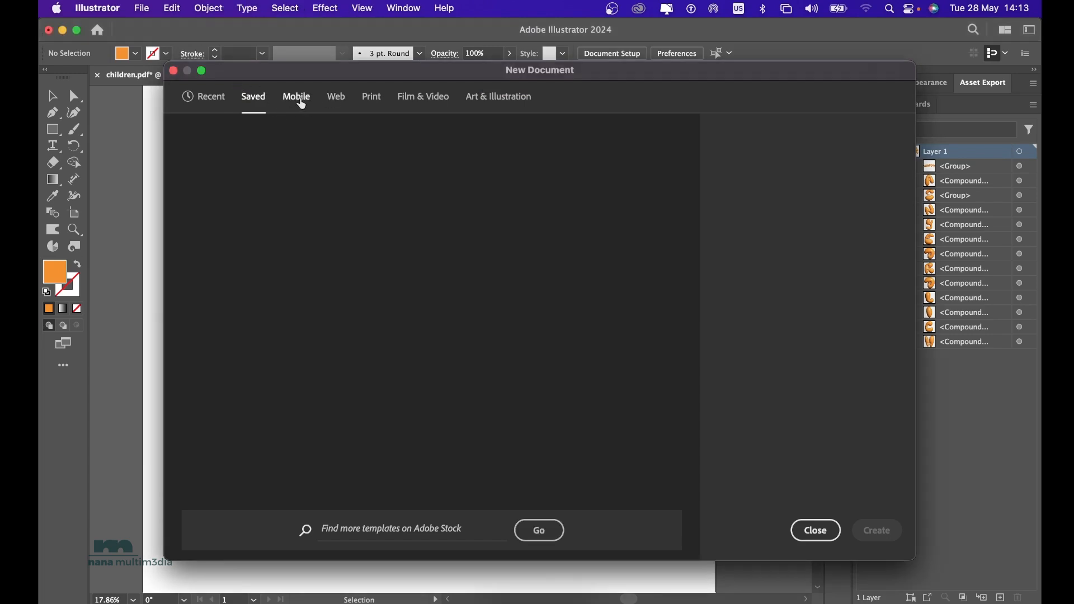
pyautogui.click(302, 103)
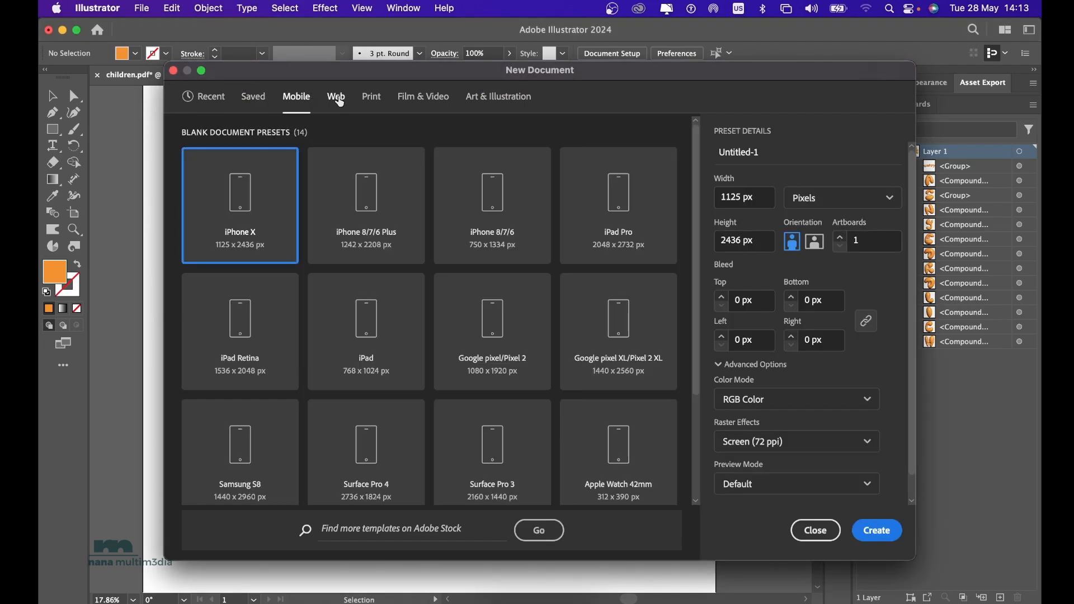
pyautogui.click(334, 102)
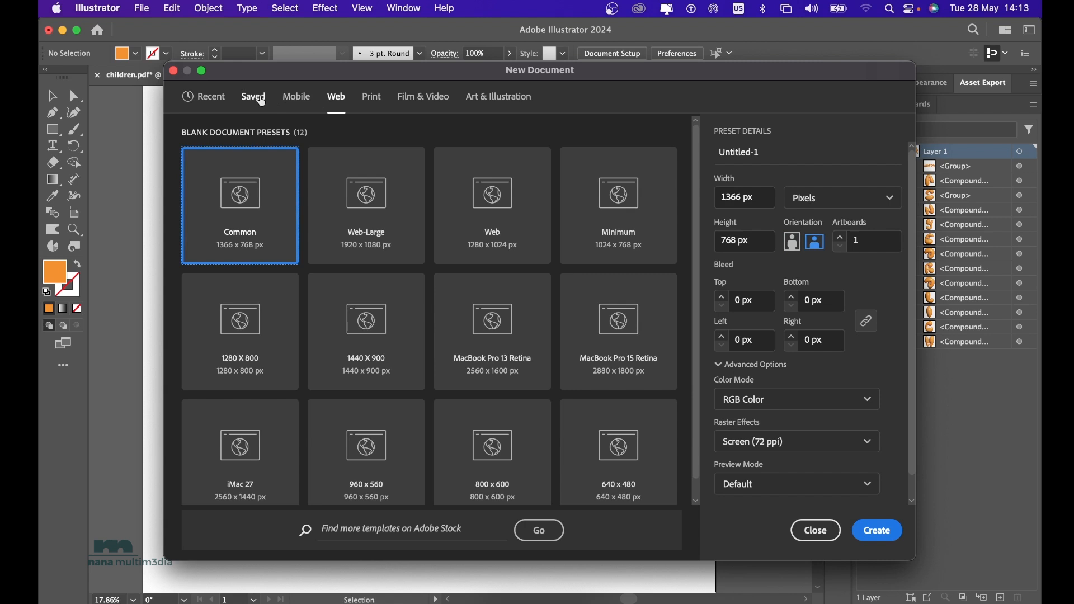
pyautogui.click(257, 100)
pyautogui.click(299, 100)
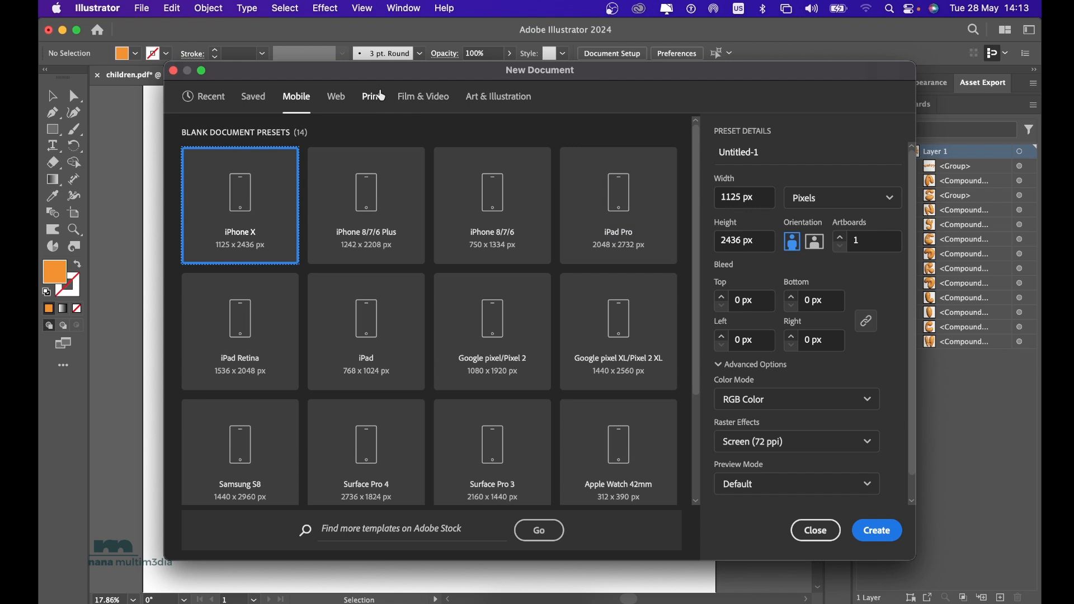
pyautogui.click(373, 98)
pyautogui.click(342, 106)
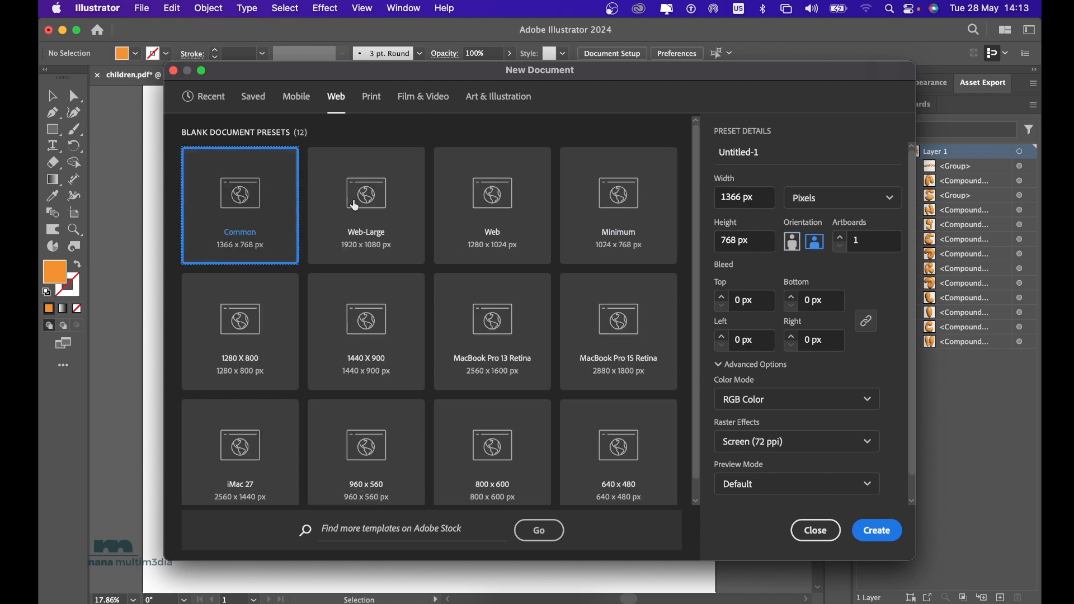
# Set the new document's width and height to 3000 px each.
pyautogui.doubleClick(742, 203)
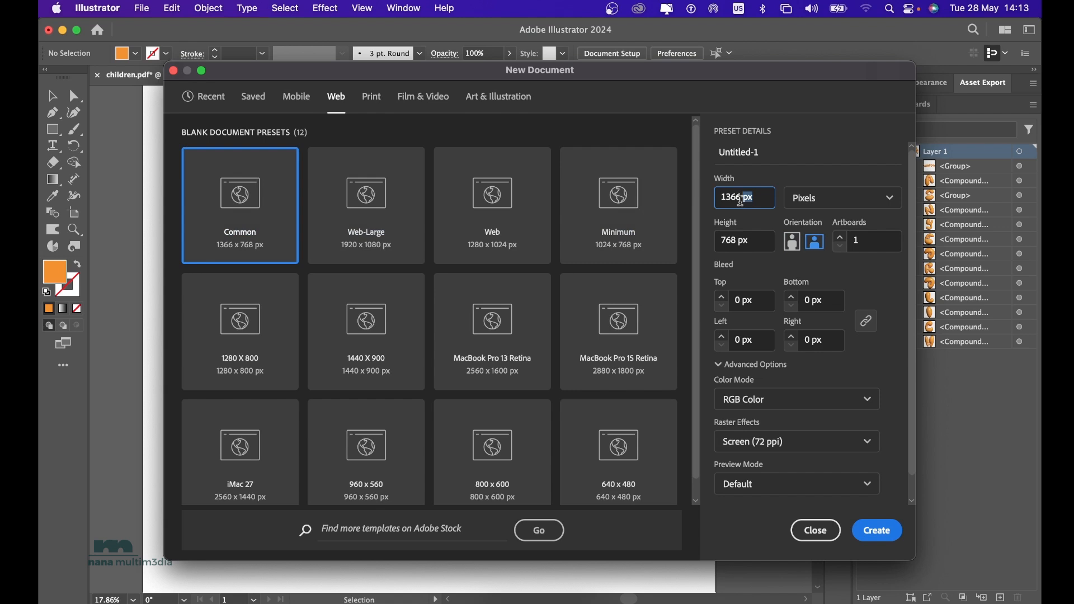
pyautogui.click(743, 195)
pyautogui.press('BackSpace')
pyautogui.press('BackSpace')
pyautogui.press('BackSpace')
pyautogui.press('BackSpace')
pyautogui.press('BackSpace')
pyautogui.write('3000')
pyautogui.click(735, 241)
pyautogui.press('BackSpace')
pyautogui.press('BackSpace')
pyautogui.press('BackSpace')
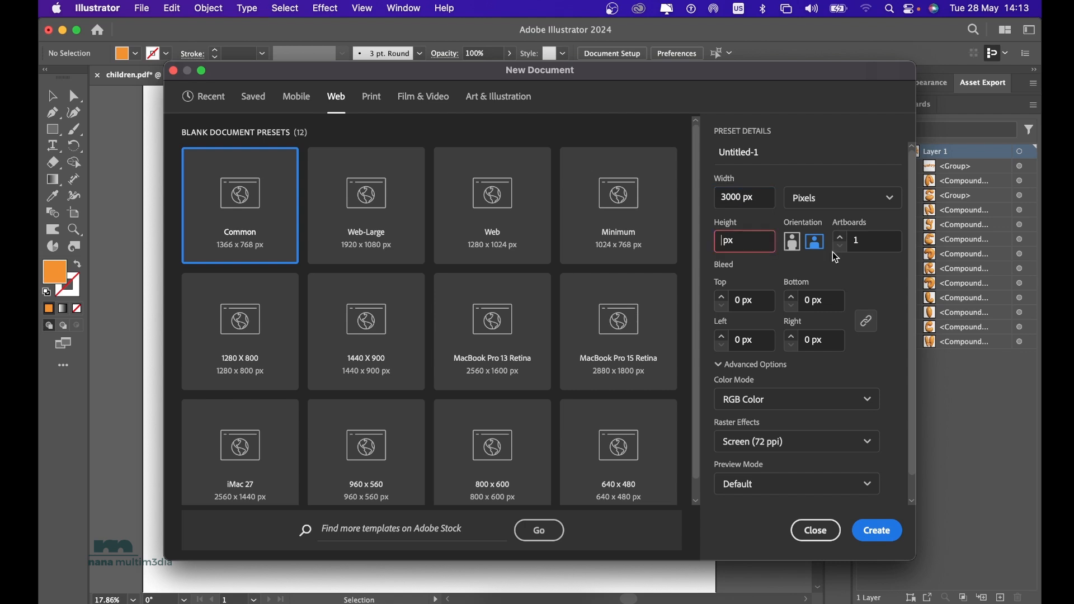
pyautogui.write('3000')
# Review the raster effects and preview mode choices, keep Screen (72 ppi) and Default, and create the document.
pyautogui.click(832, 442)
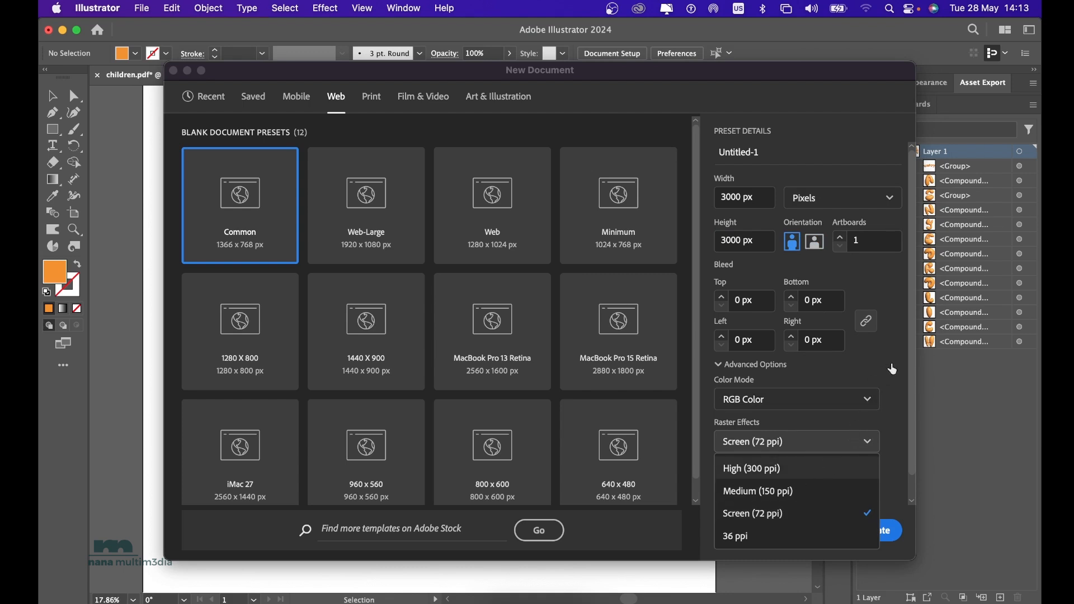
pyautogui.click(884, 394)
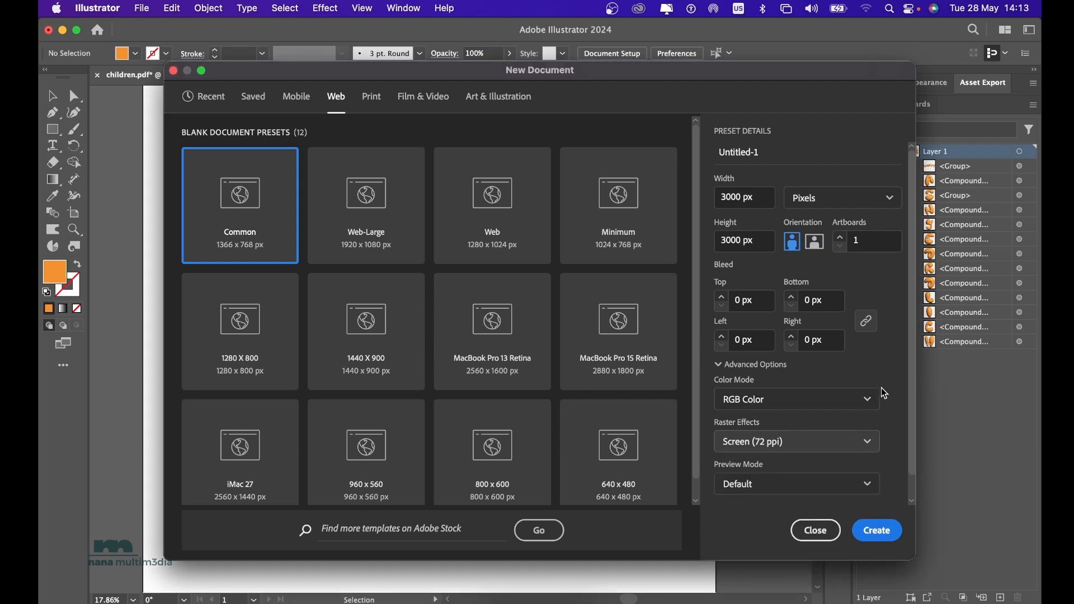
pyautogui.click(799, 480)
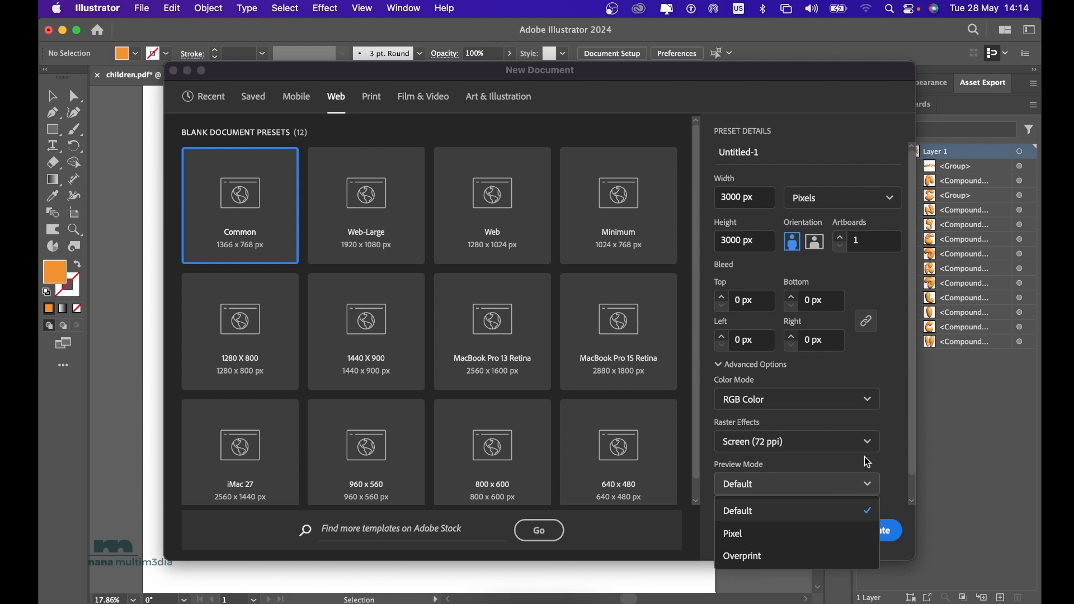
pyautogui.click(885, 438)
pyautogui.scroll(-1, 885, 438)
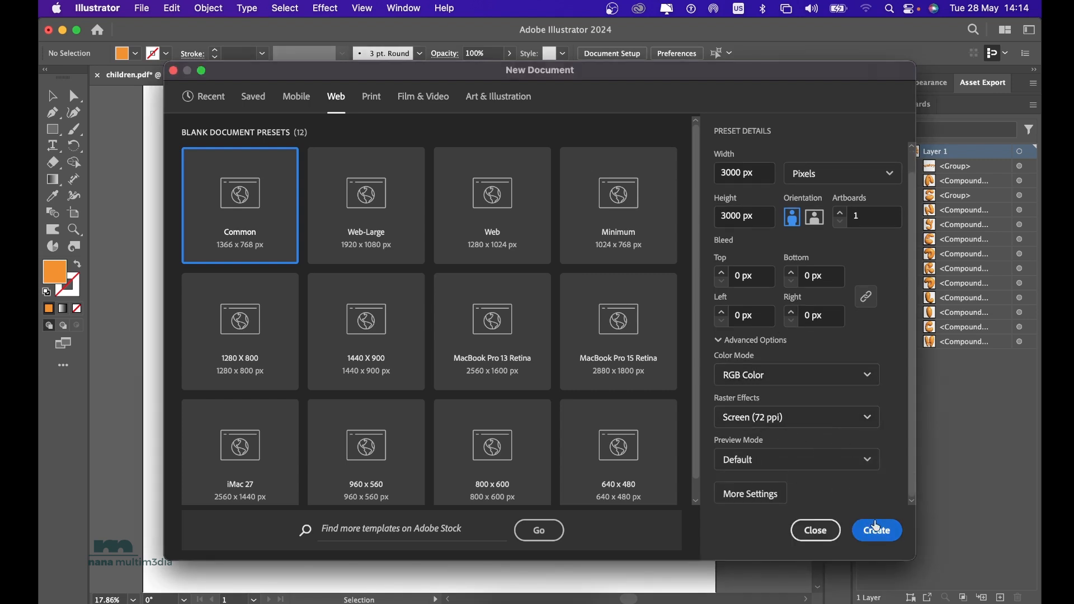
pyautogui.click(876, 528)
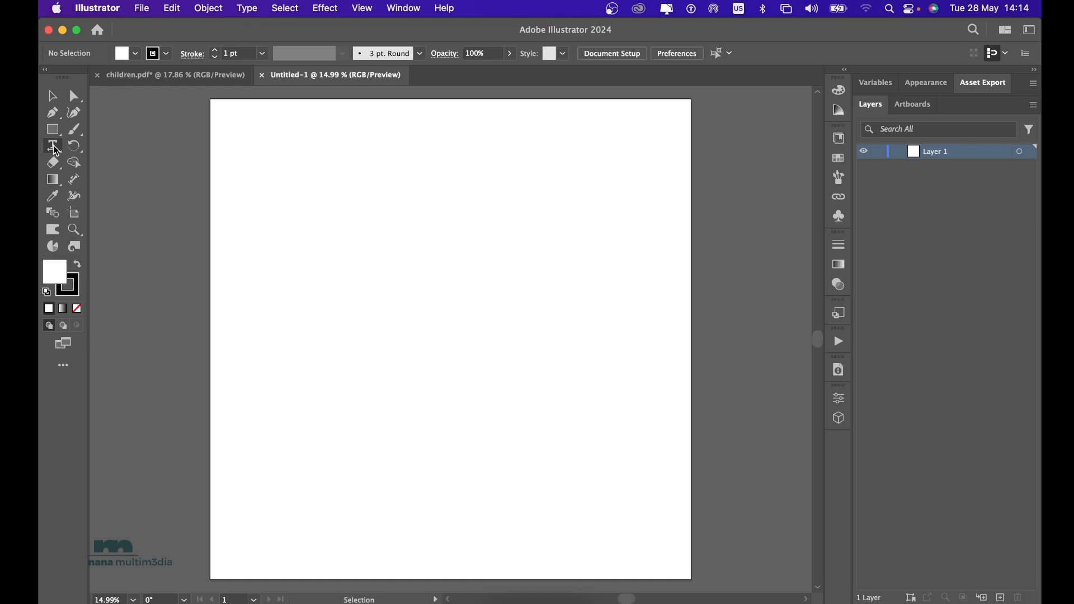
# Add the point text "childrens day" in the upper part of the artboard with the Type Tool.
pyautogui.click(53, 147)
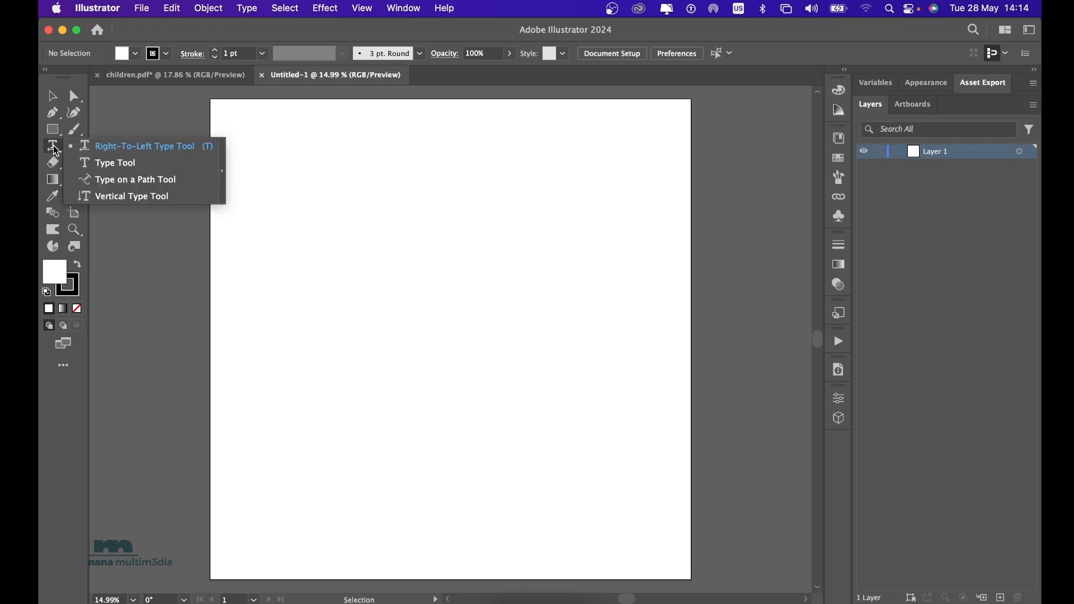
pyautogui.click(112, 164)
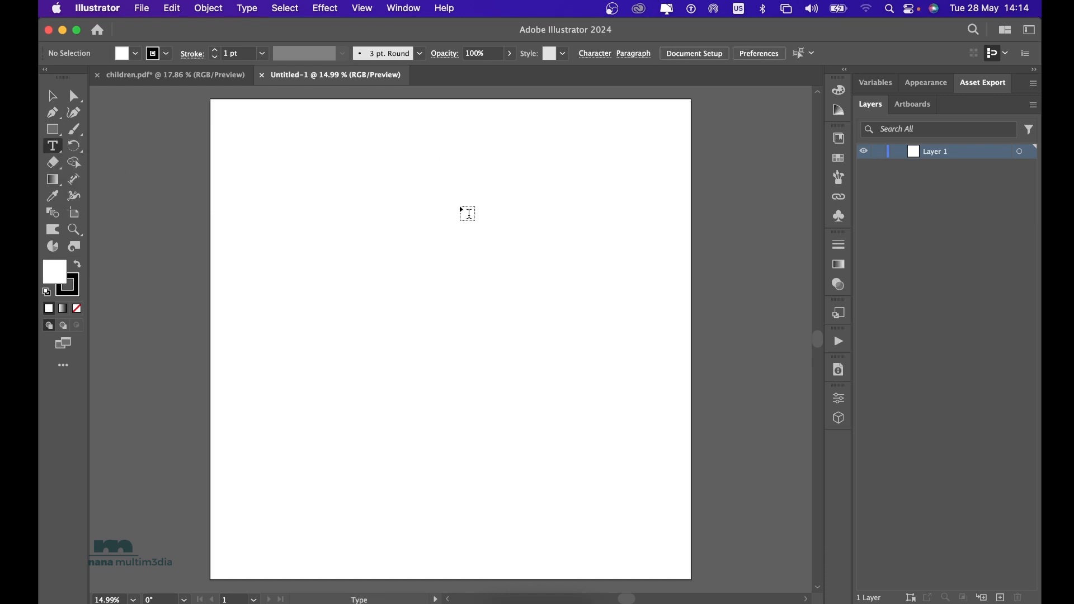
pyautogui.click(332, 235)
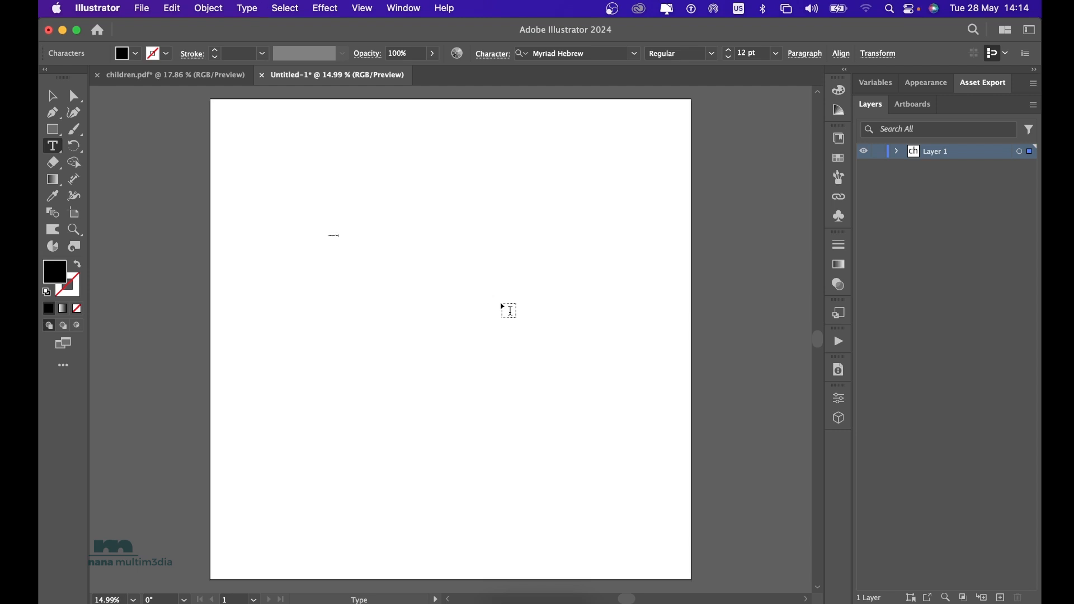
pyautogui.press('Escape')
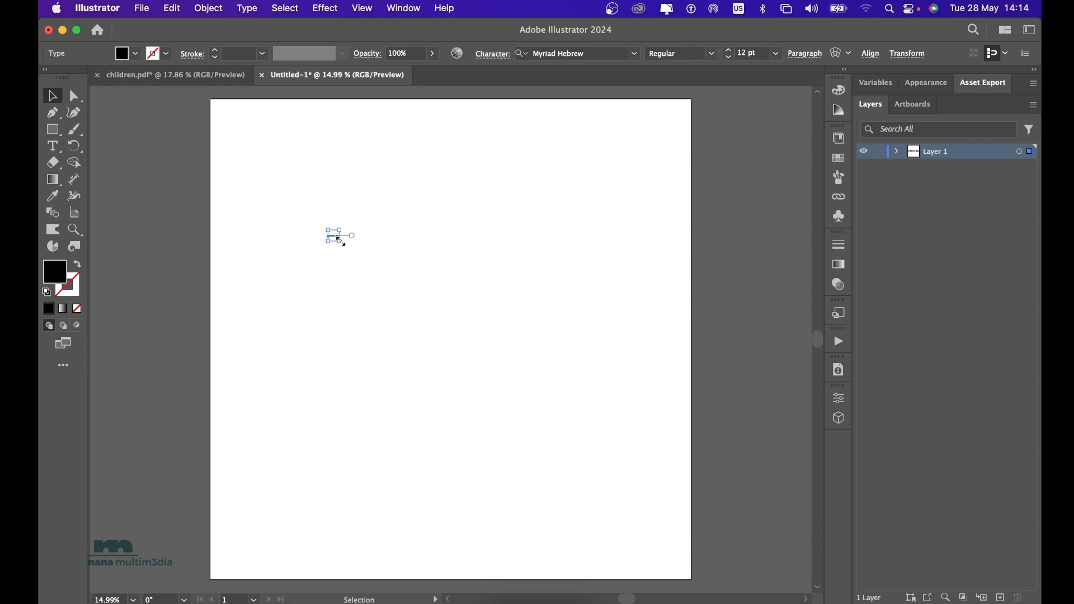
# Scale the "childrens day" text up proportionally to about 2470 px wide, nearly spanning the artboard.
pyautogui.moveTo(339, 240); pyautogui.dragTo(482, 340)
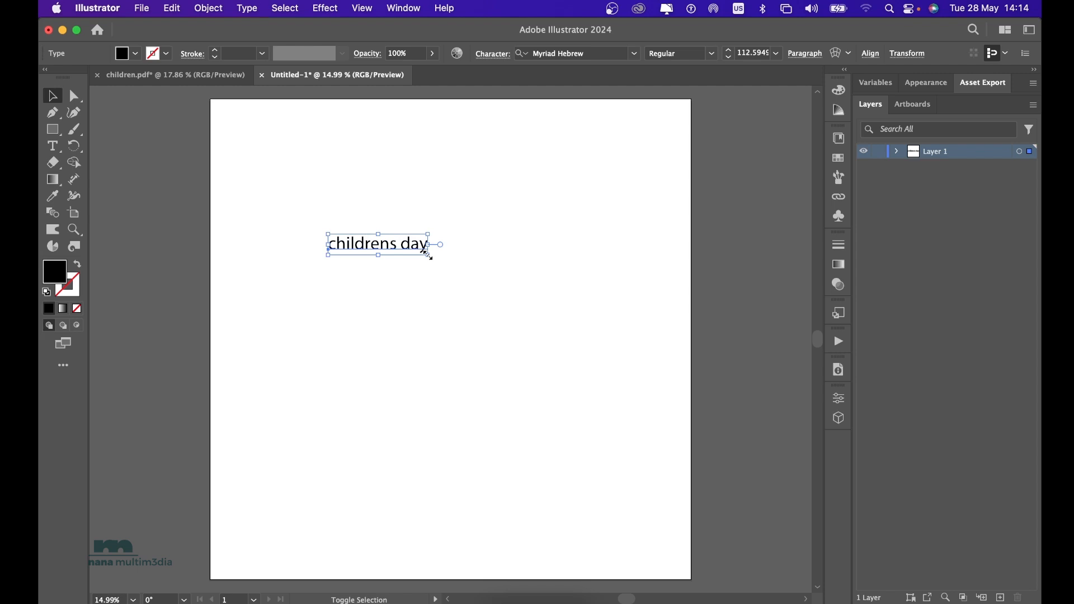
pyautogui.moveTo(428, 255); pyautogui.dragTo(566, 319)
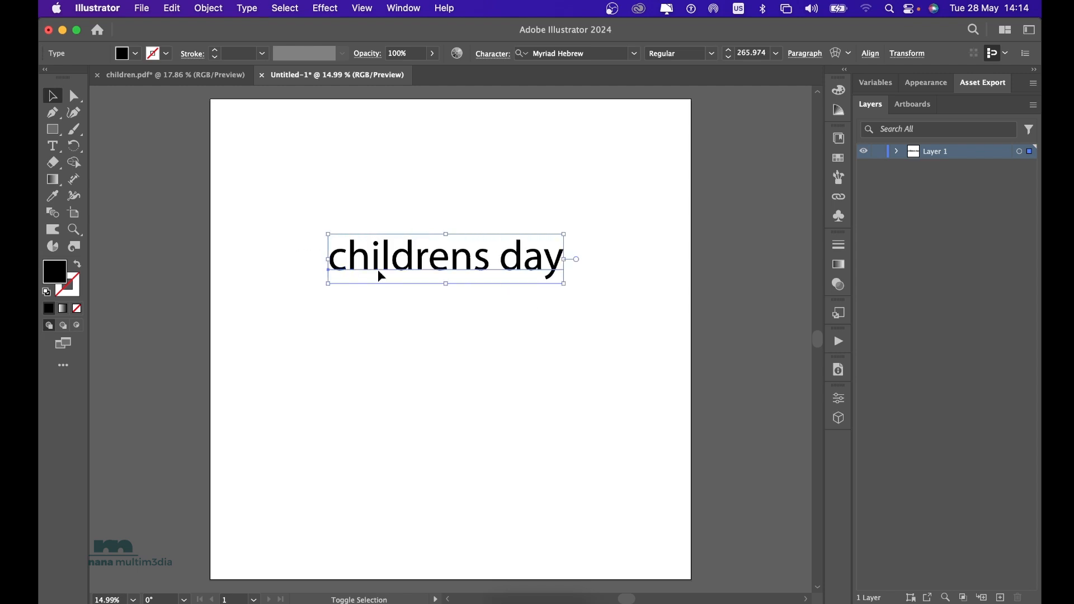
pyautogui.moveTo(327, 285); pyautogui.dragTo(241, 356)
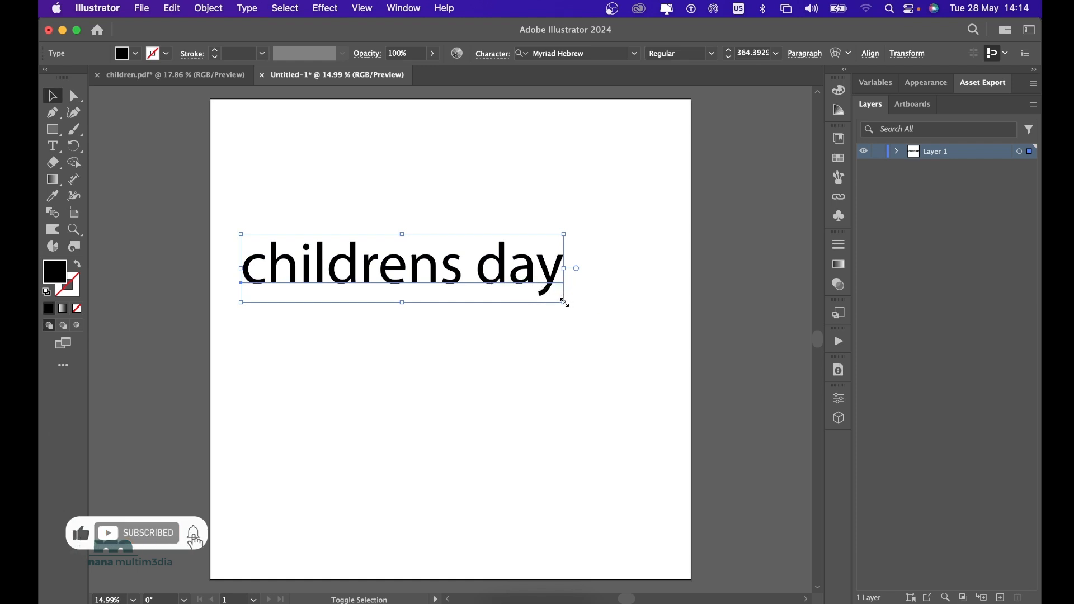
pyautogui.moveTo(564, 302); pyautogui.dragTo(638, 333)
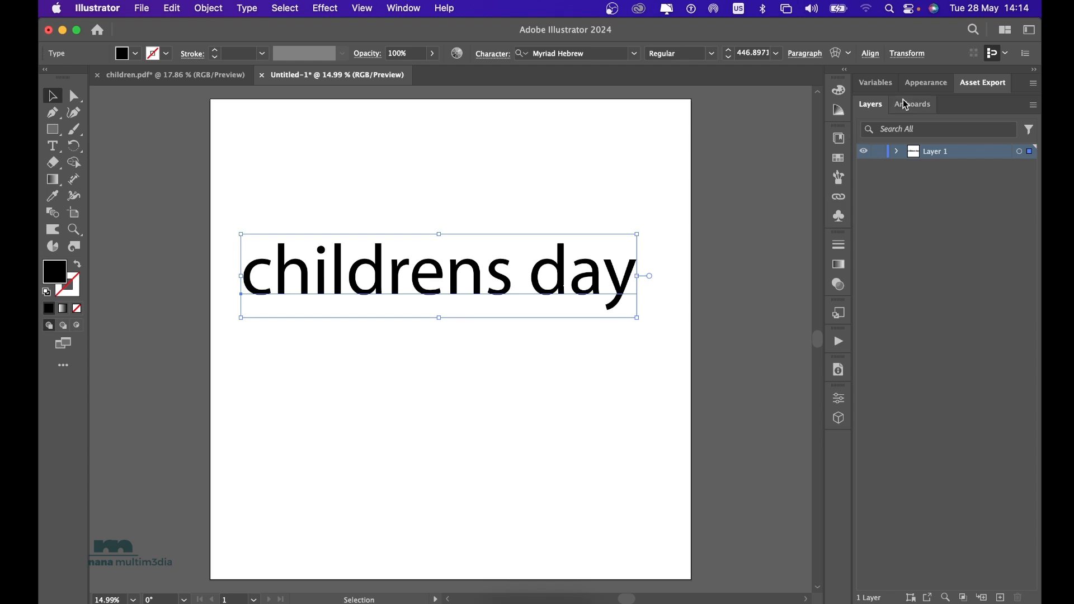
# Change the font of the "childrens day" text to Kelsi 1 fill.
pyautogui.click(841, 404)
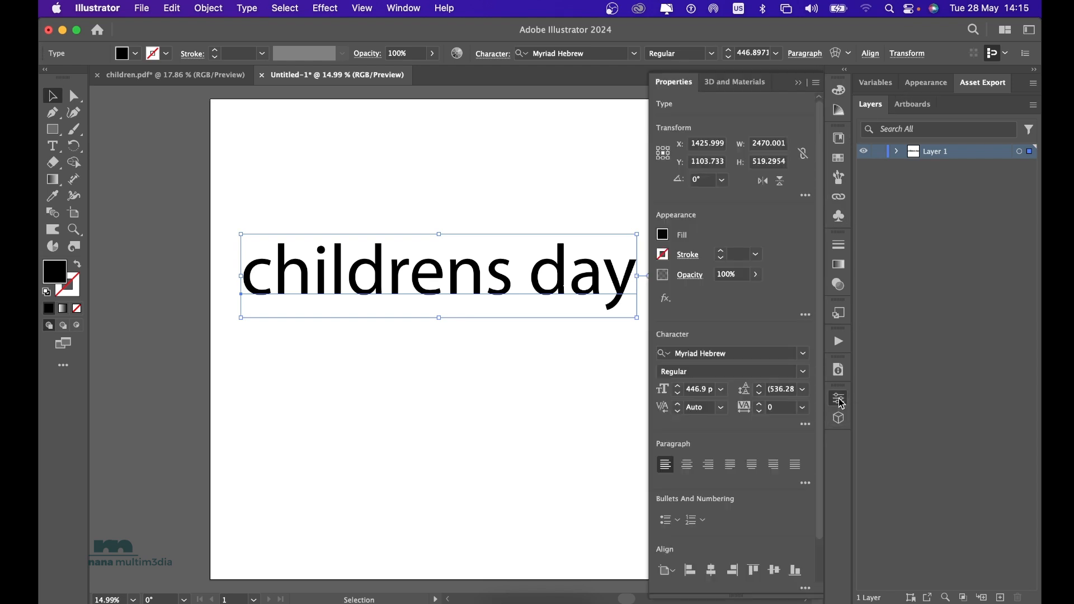
pyautogui.click(802, 355)
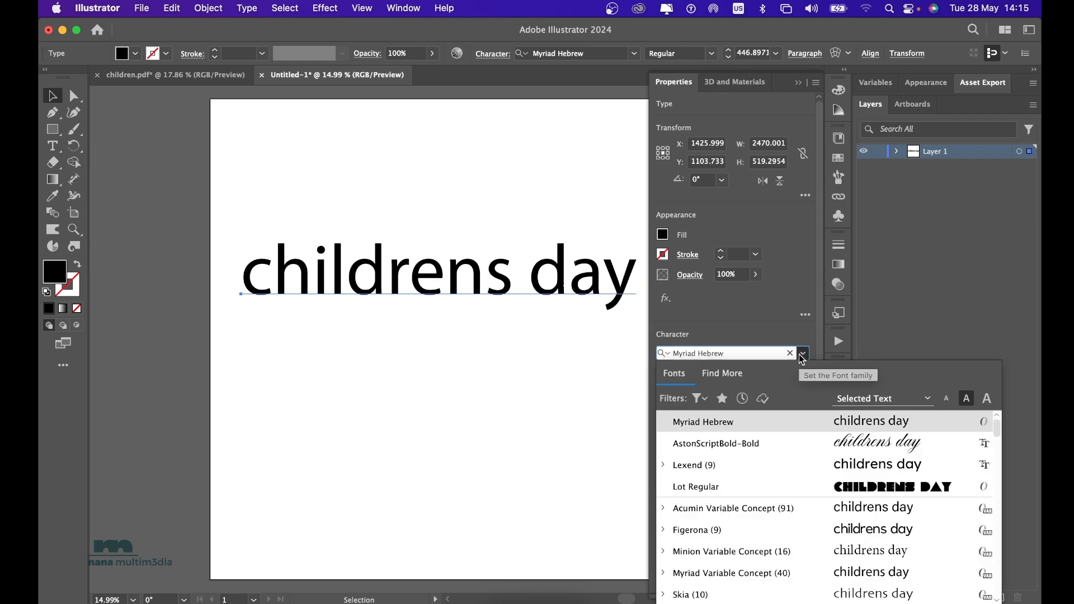
pyautogui.scroll(2, 815, 437)
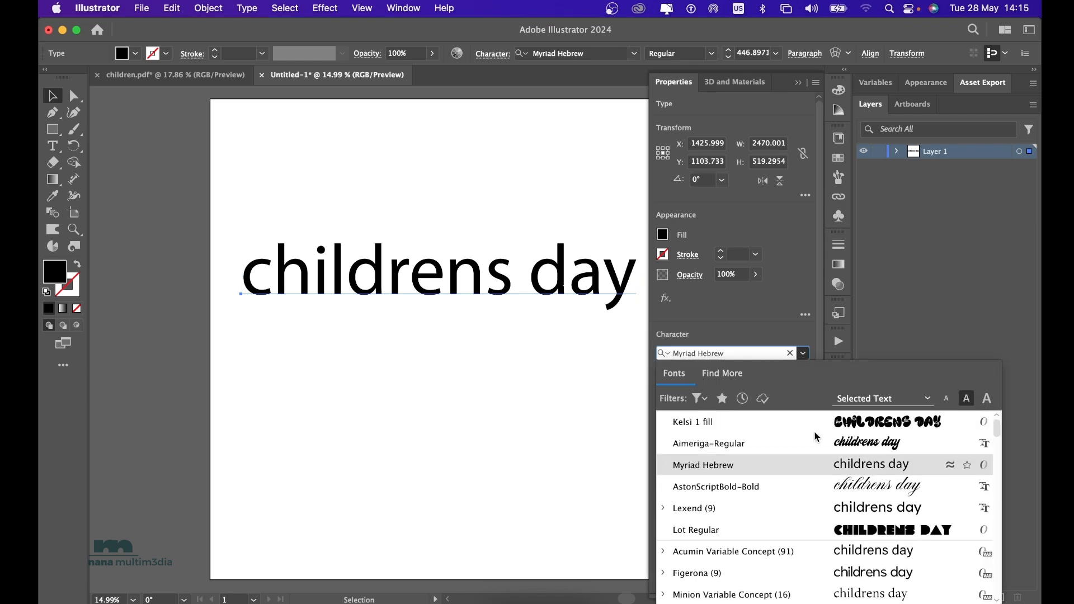
pyautogui.click(750, 423)
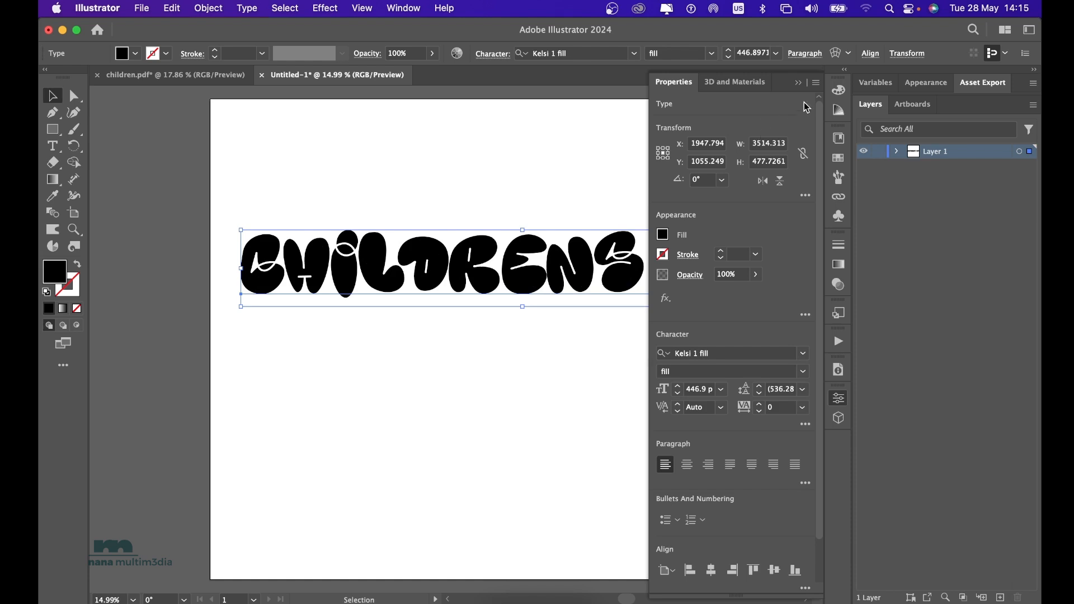
pyautogui.click(798, 82)
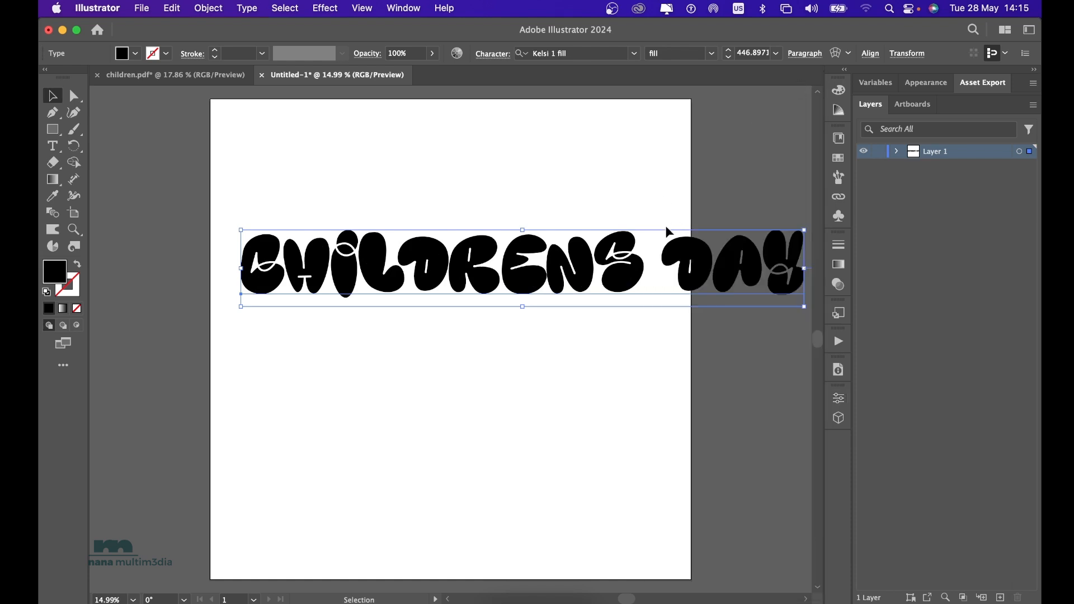
# Nudge the text slightly, convert it to outlines and ungroup it into separate letters.
pyautogui.moveTo(692, 265)
pyautogui.mouseDown()
pyautogui.moveTo(654, 260)
pyautogui.moveTo(698, 268)
pyautogui.mouseUp()
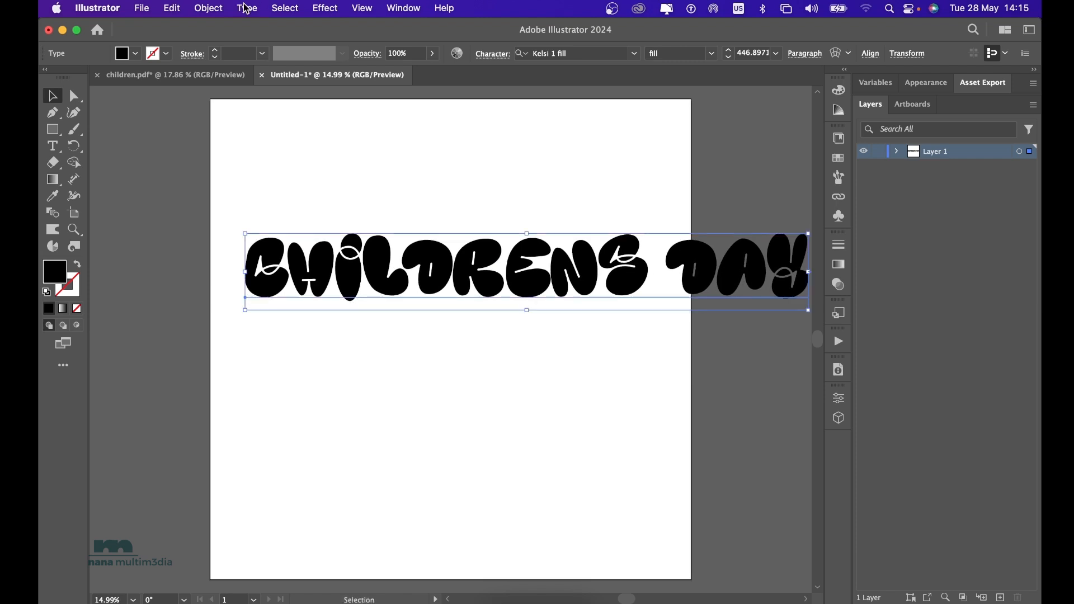
pyautogui.click(247, 8)
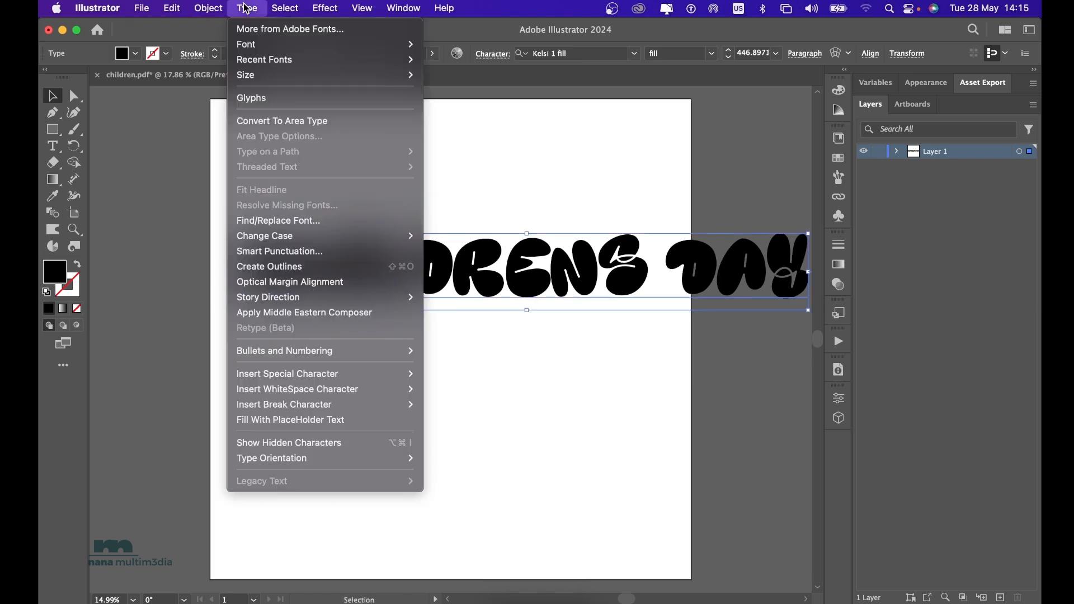
pyautogui.click(303, 267)
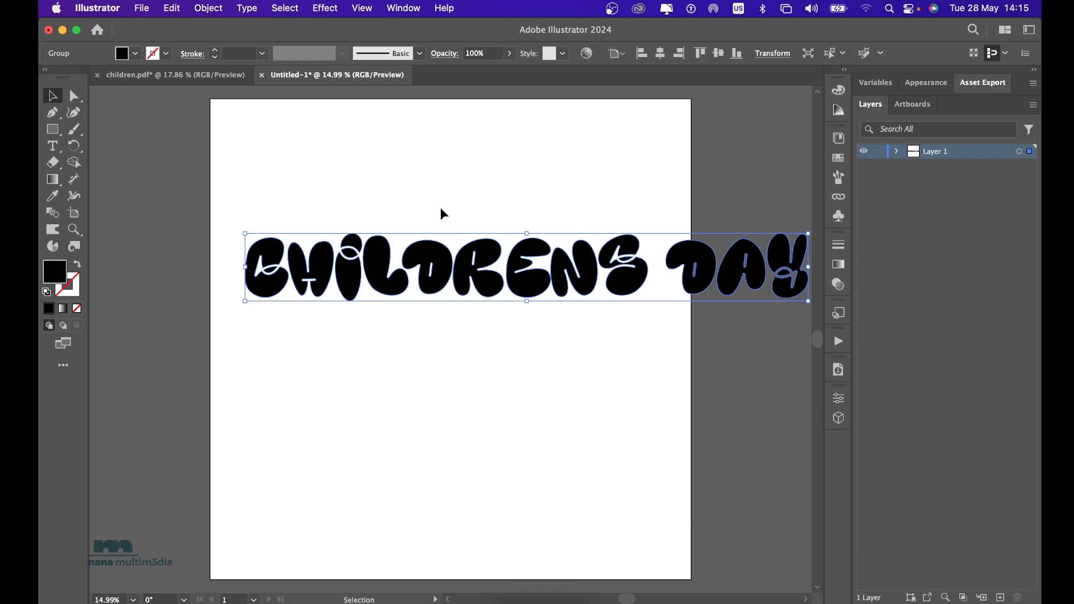
pyautogui.rightClick(487, 262)
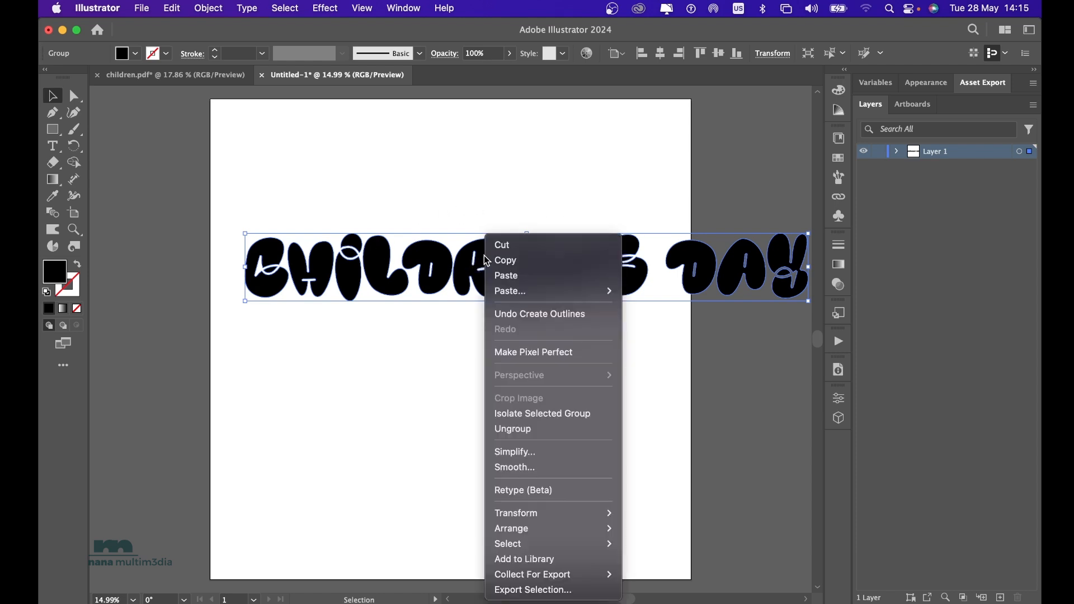
pyautogui.click(531, 431)
pyautogui.click(750, 202)
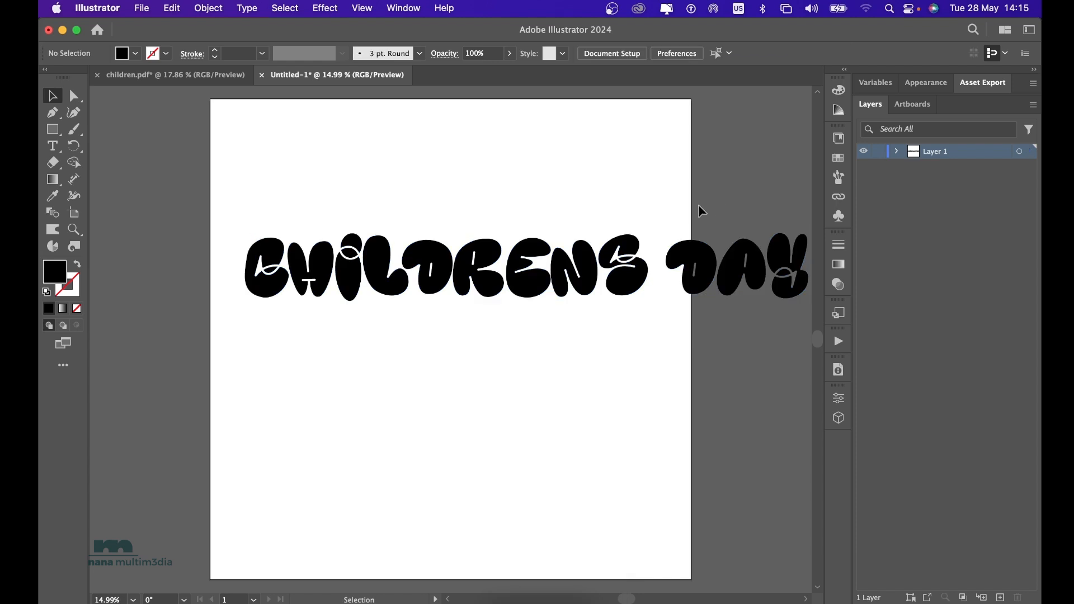
# Arrange the letters in three stacked lines, CHIL, DRENS and DAY, and shift the first two lines together toward the artboard's centre.
pyautogui.moveTo(661, 202); pyautogui.dragTo(799, 304)
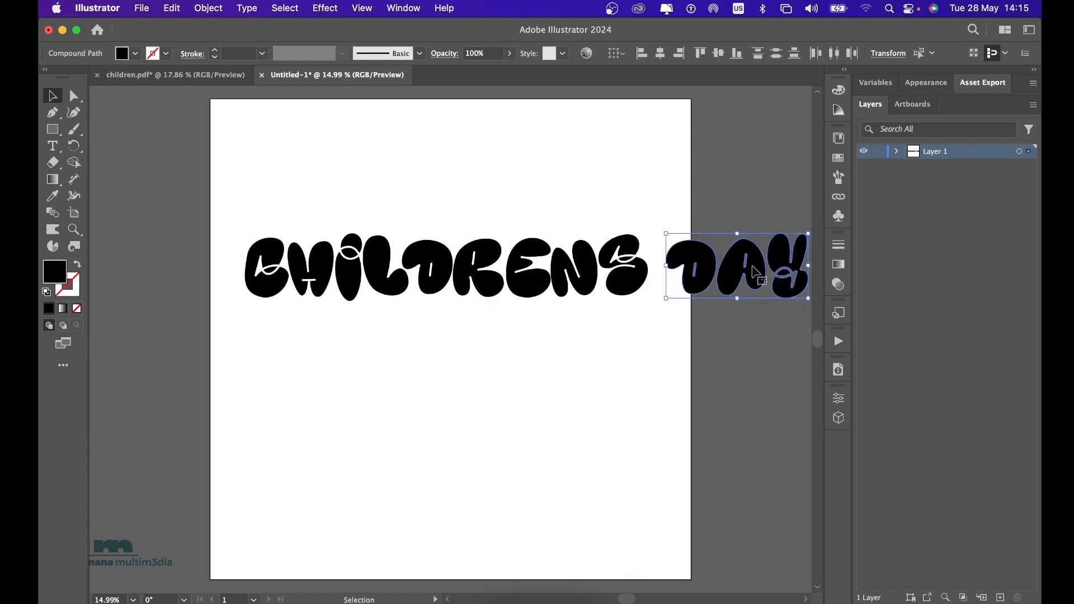
pyautogui.moveTo(756, 272); pyautogui.dragTo(426, 404)
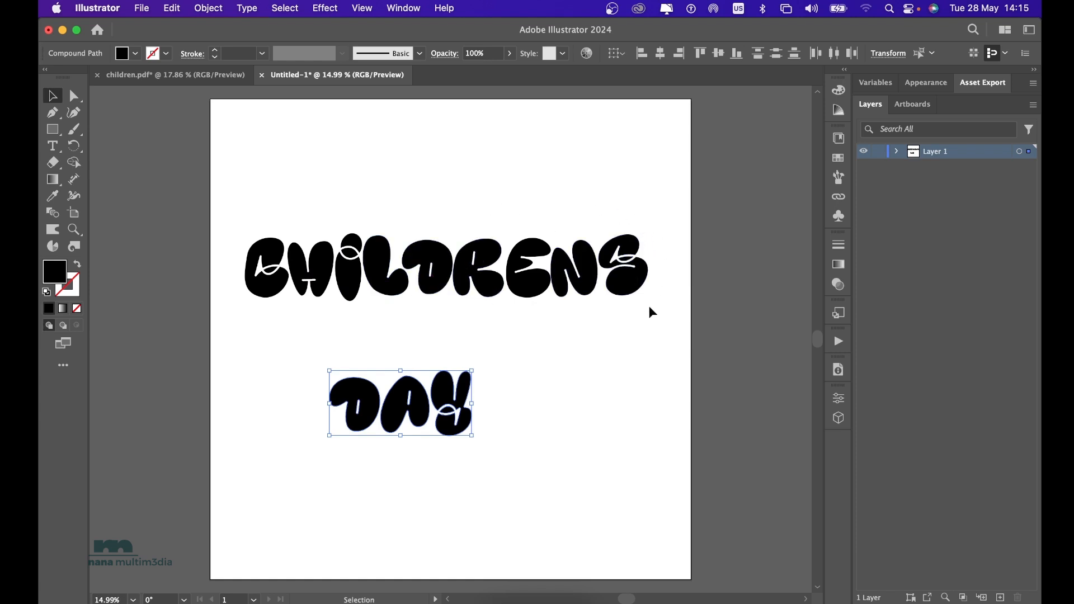
pyautogui.moveTo(648, 306); pyautogui.dragTo(280, 307)
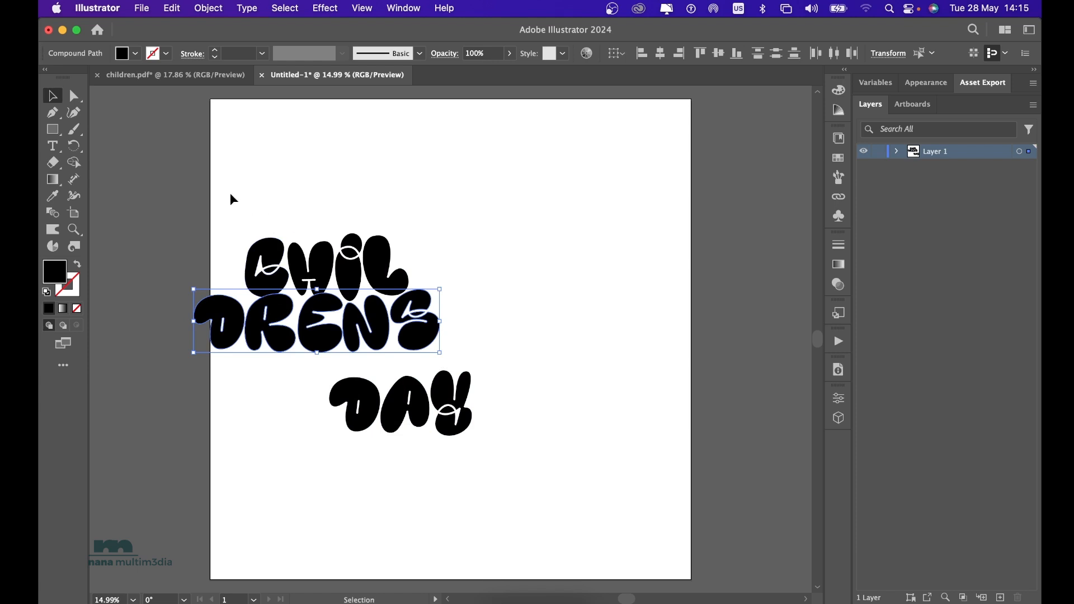
pyautogui.moveTo(222, 195); pyautogui.dragTo(415, 324)
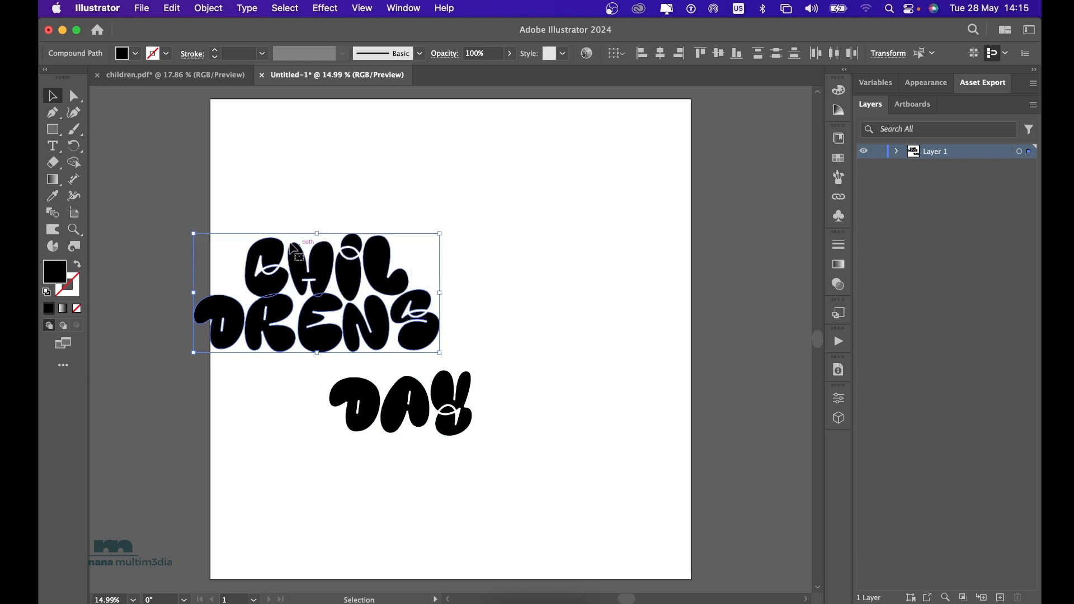
pyautogui.moveTo(272, 255); pyautogui.dragTo(366, 246)
pyautogui.click(531, 468)
# Tighten the CHIL line by tilting the C slightly counterclockwise and overlapping the C, H, I and L, with the L tilted slightly clockwise.
pyautogui.scroll(5, 531, 469)
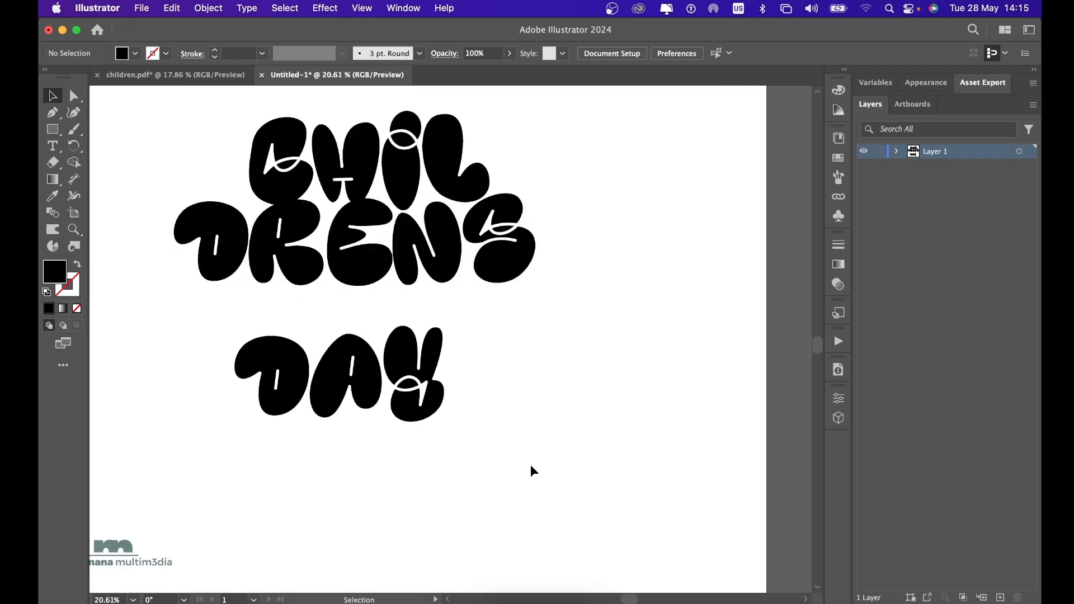
pyautogui.scroll(2, 530, 465)
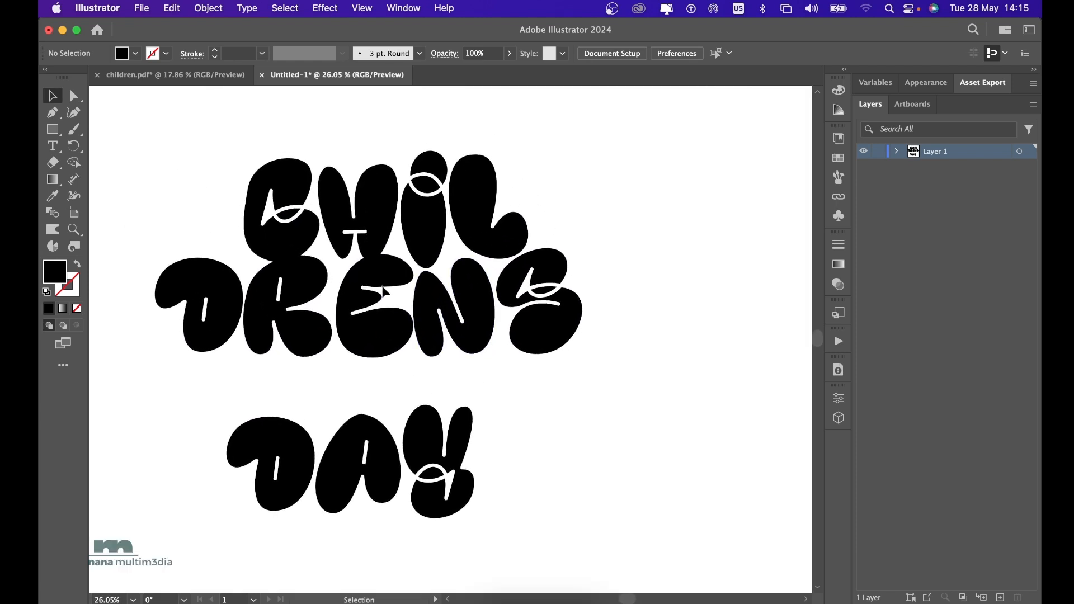
pyautogui.click(306, 243)
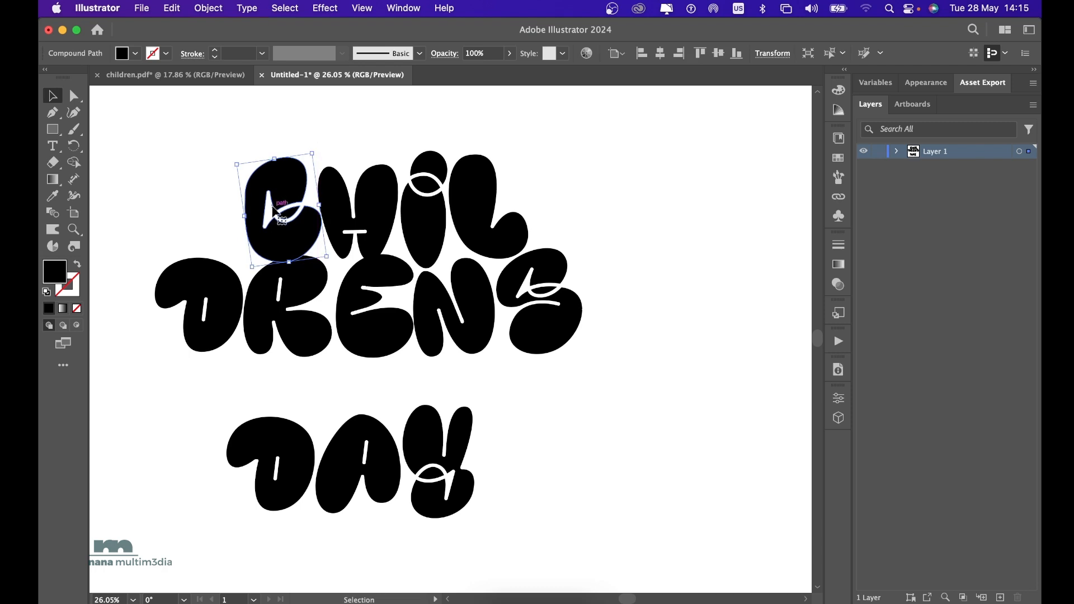
pyautogui.moveTo(286, 190)
pyautogui.mouseDown()
pyautogui.moveTo(304, 193)
pyautogui.moveTo(297, 188)
pyautogui.mouseUp()
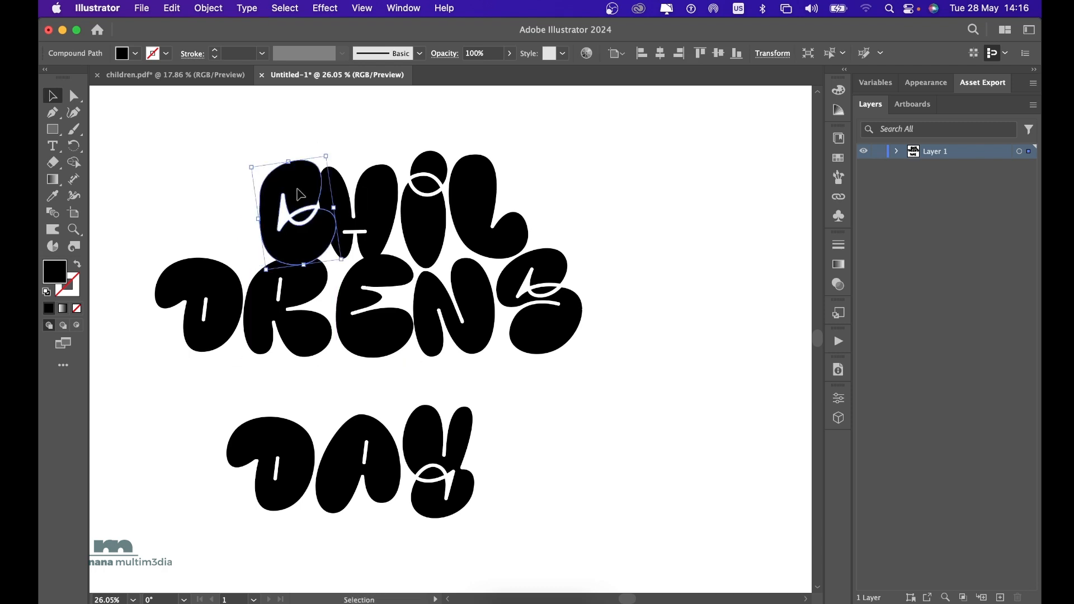
pyautogui.click(390, 191)
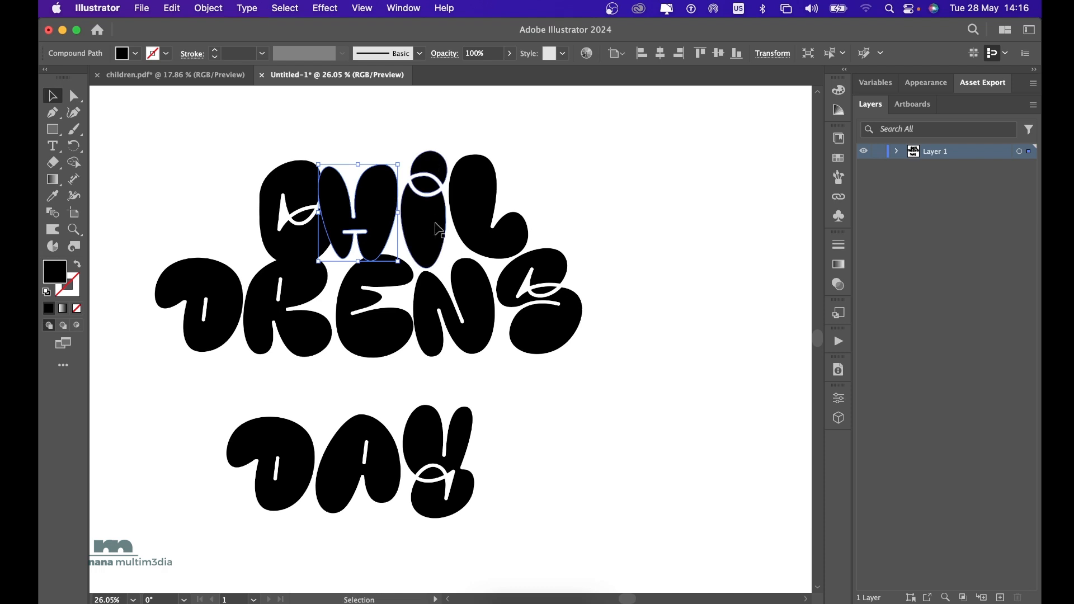
pyautogui.moveTo(441, 232); pyautogui.dragTo(428, 235)
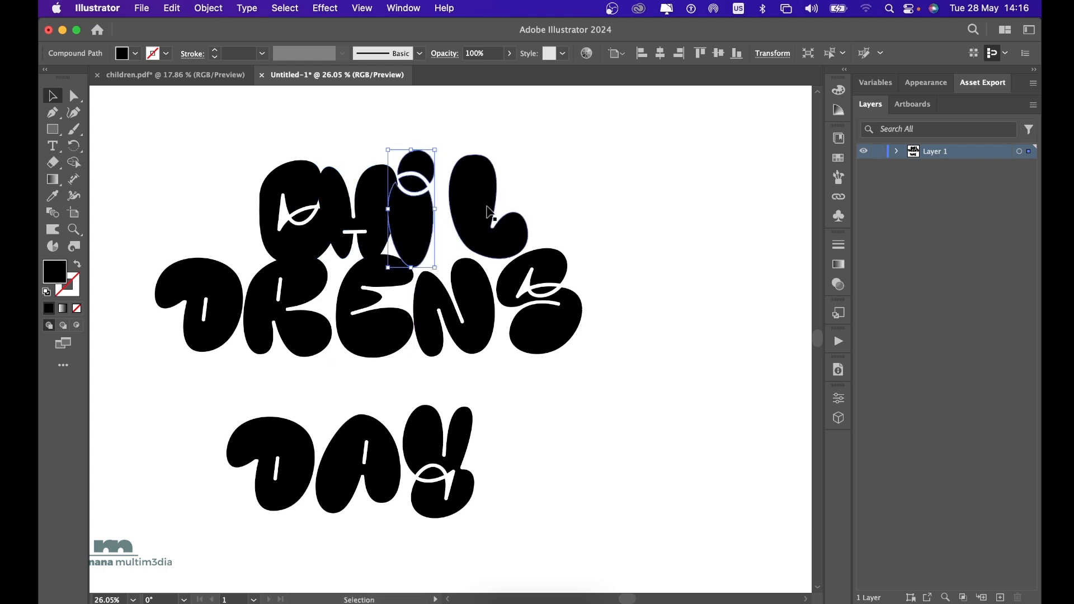
pyautogui.moveTo(486, 214); pyautogui.dragTo(467, 223)
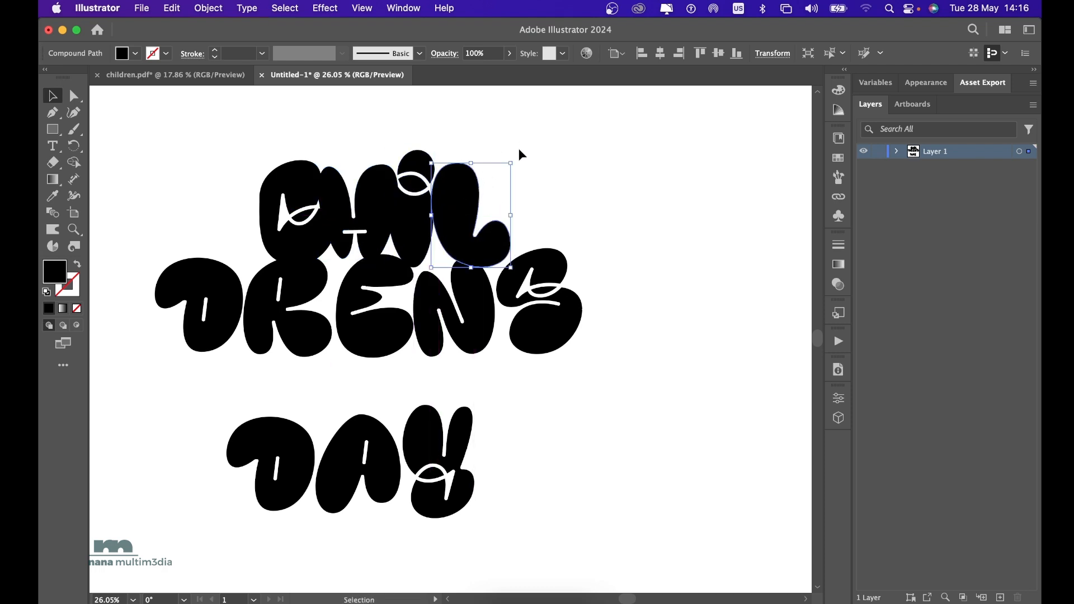
pyautogui.moveTo(517, 160); pyautogui.dragTo(532, 170)
# Tighten the DRENS line by moving the S, R and D inward to overlap, and tilt the R and E counterclockwise.
pyautogui.moveTo(553, 343); pyautogui.dragTo(530, 343)
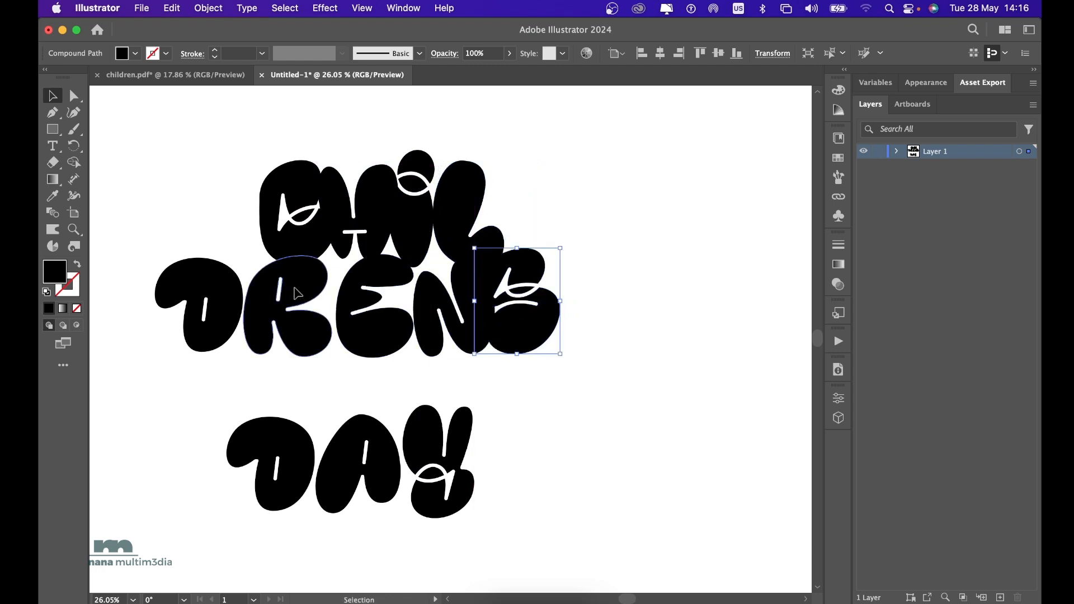
pyautogui.moveTo(304, 295); pyautogui.dragTo(322, 296)
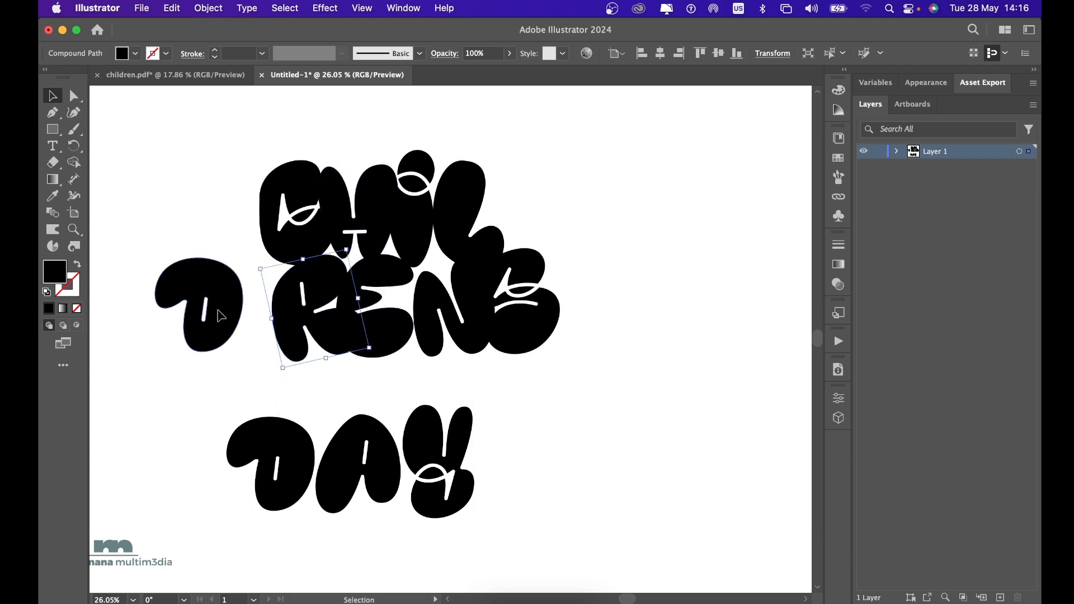
pyautogui.moveTo(220, 312); pyautogui.dragTo(265, 315)
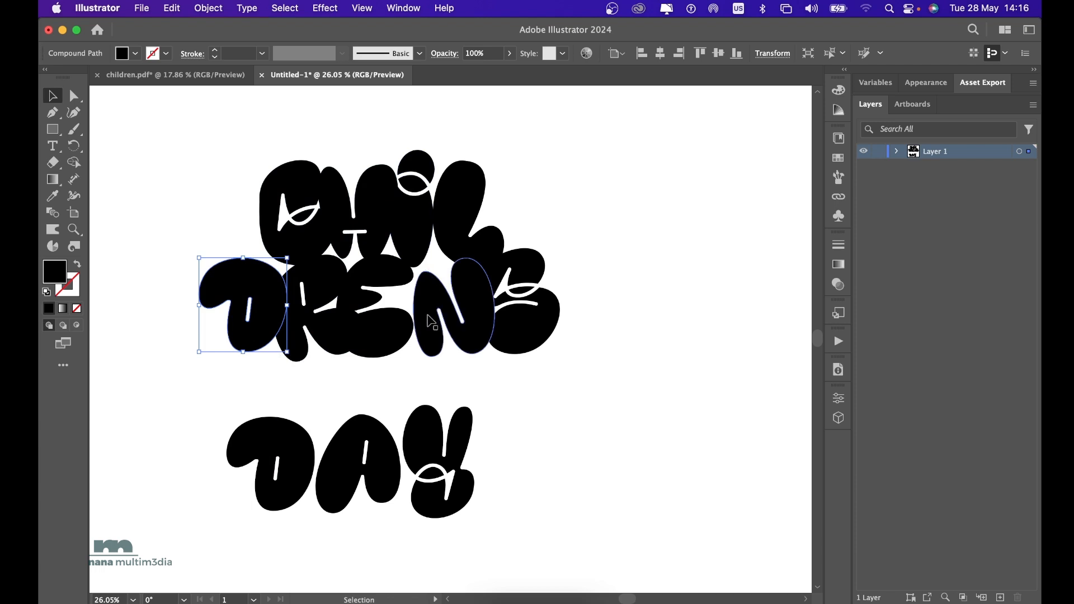
pyautogui.click(394, 316)
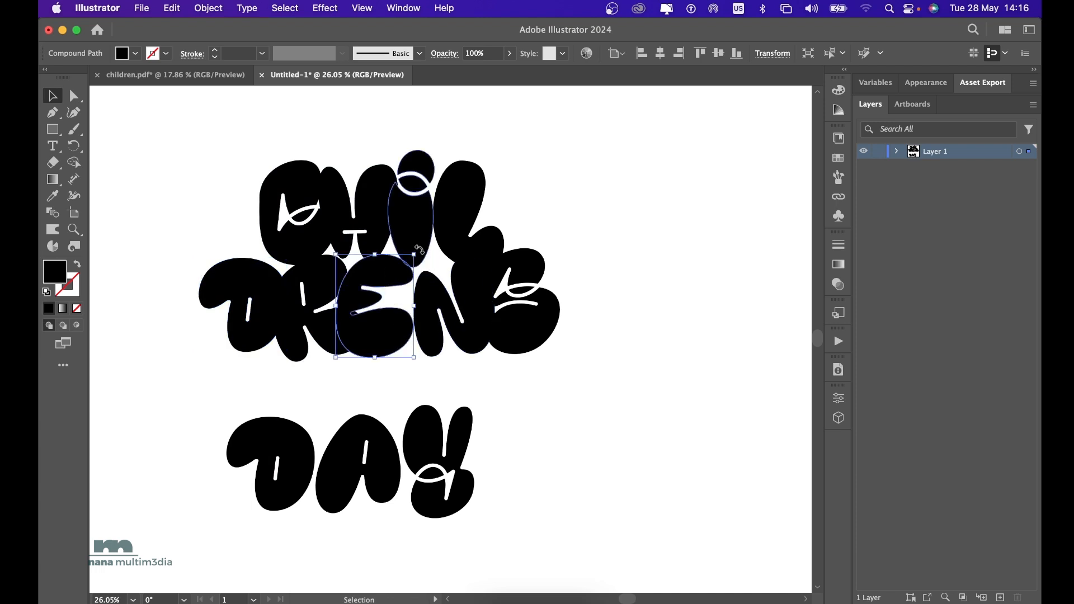
pyautogui.moveTo(420, 249); pyautogui.dragTo(404, 239)
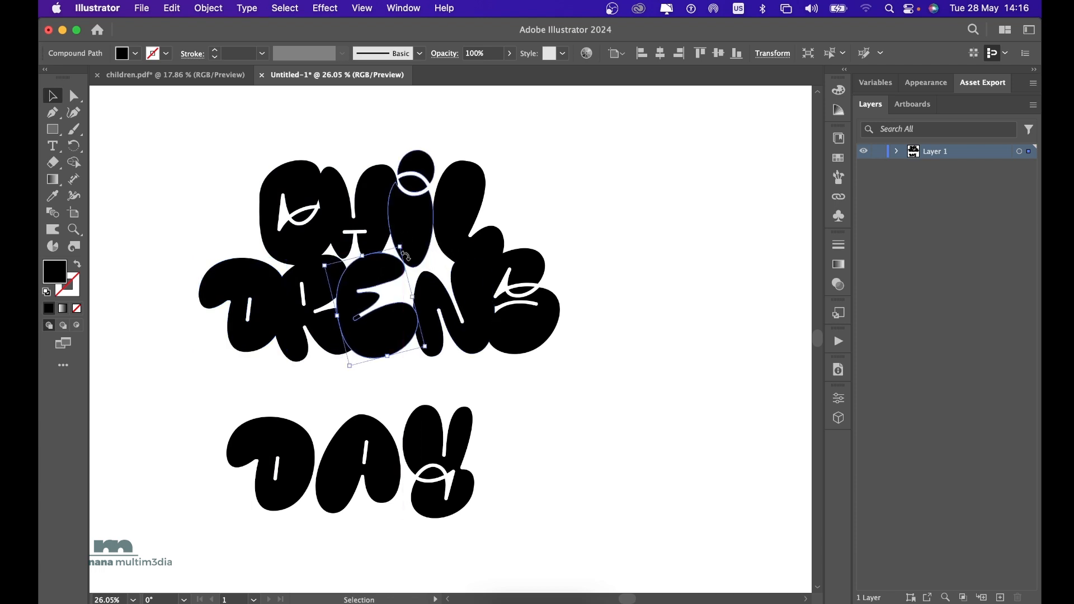
# Pack the letters of DAY tightly beneath DRENS, tilt the A counterclockwise, and shift the whole word to centre it under the lines above.
pyautogui.moveTo(422, 439); pyautogui.dragTo(418, 379)
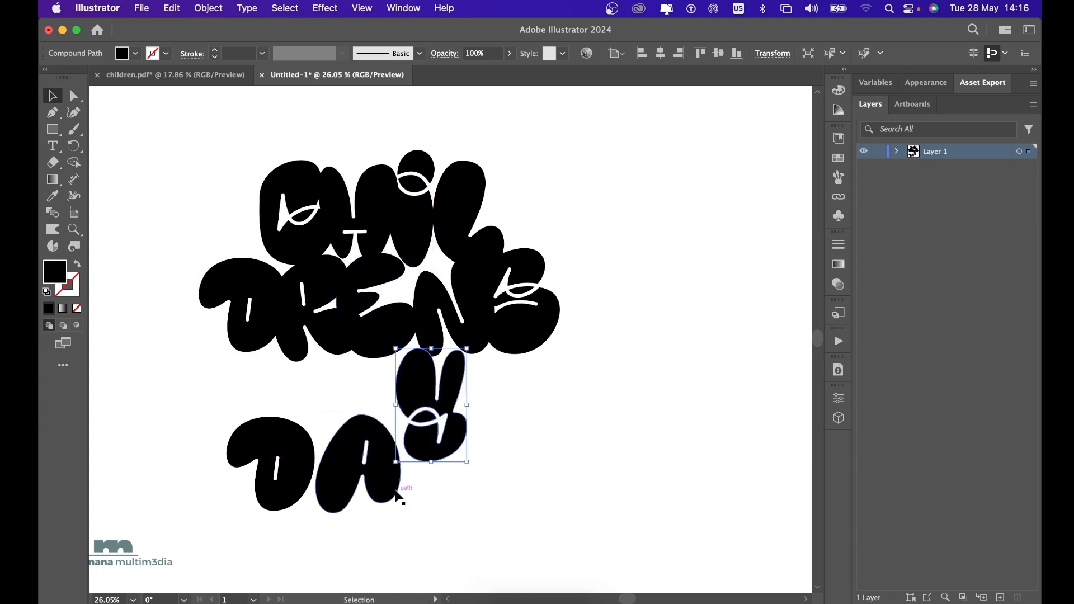
pyautogui.moveTo(389, 494); pyautogui.dragTo(409, 432)
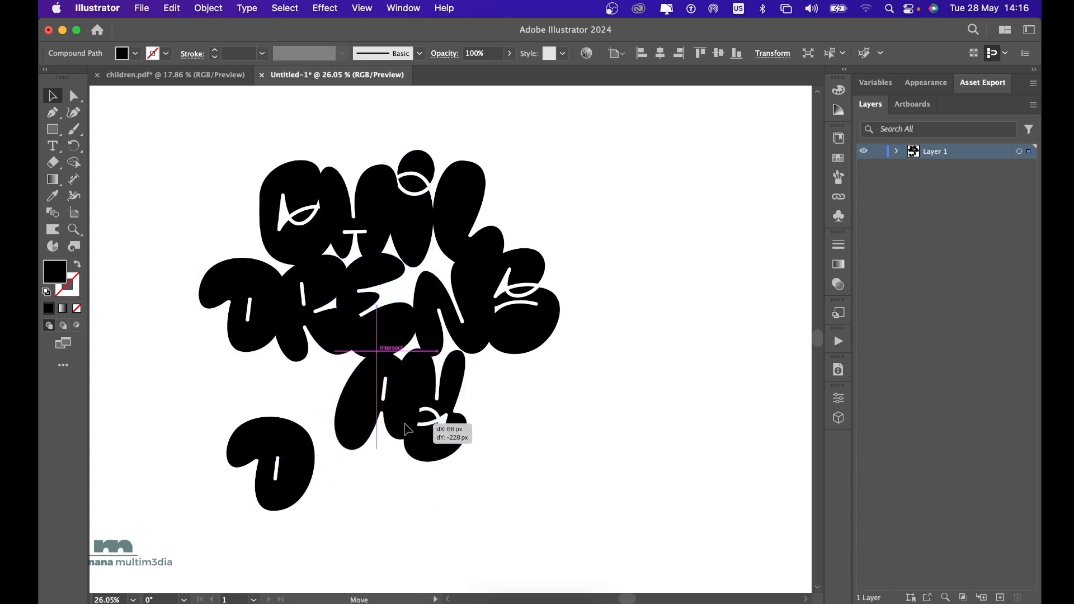
pyautogui.moveTo(304, 471); pyautogui.dragTo(348, 407)
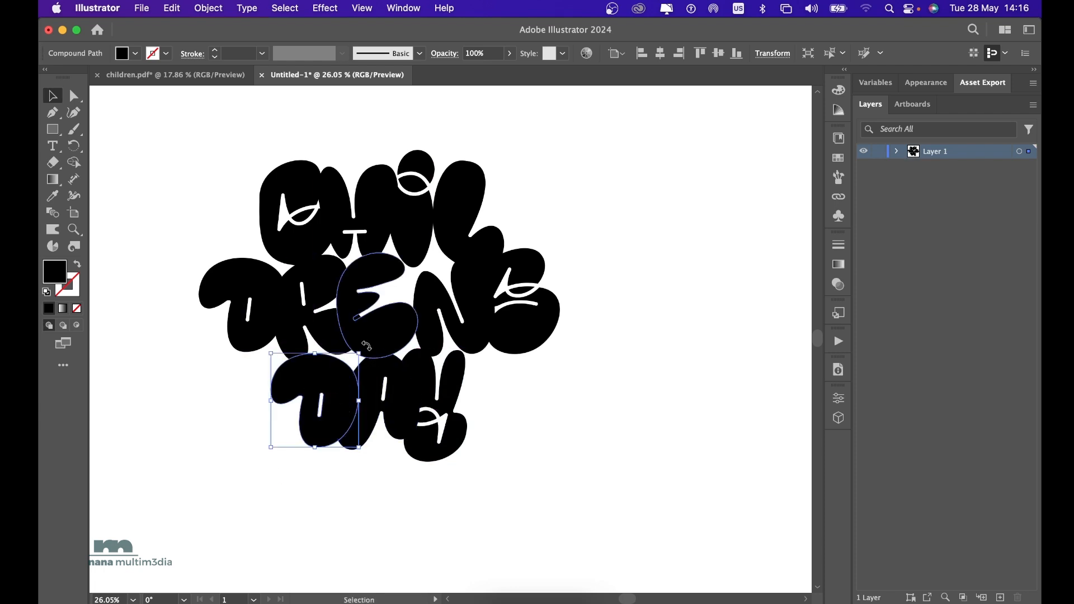
pyautogui.click(400, 428)
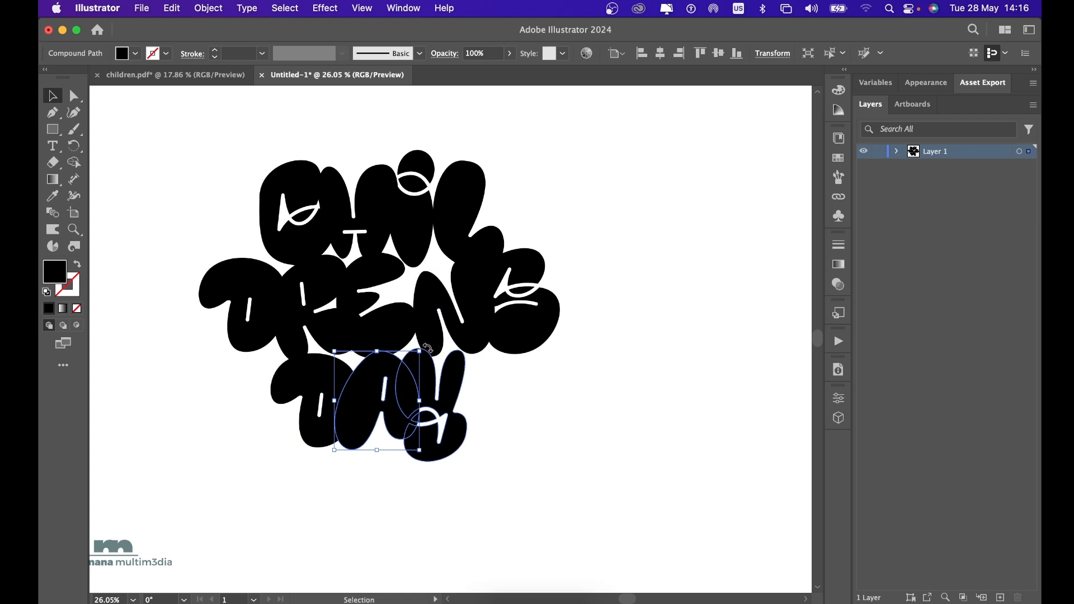
pyautogui.moveTo(427, 348); pyautogui.dragTo(398, 327)
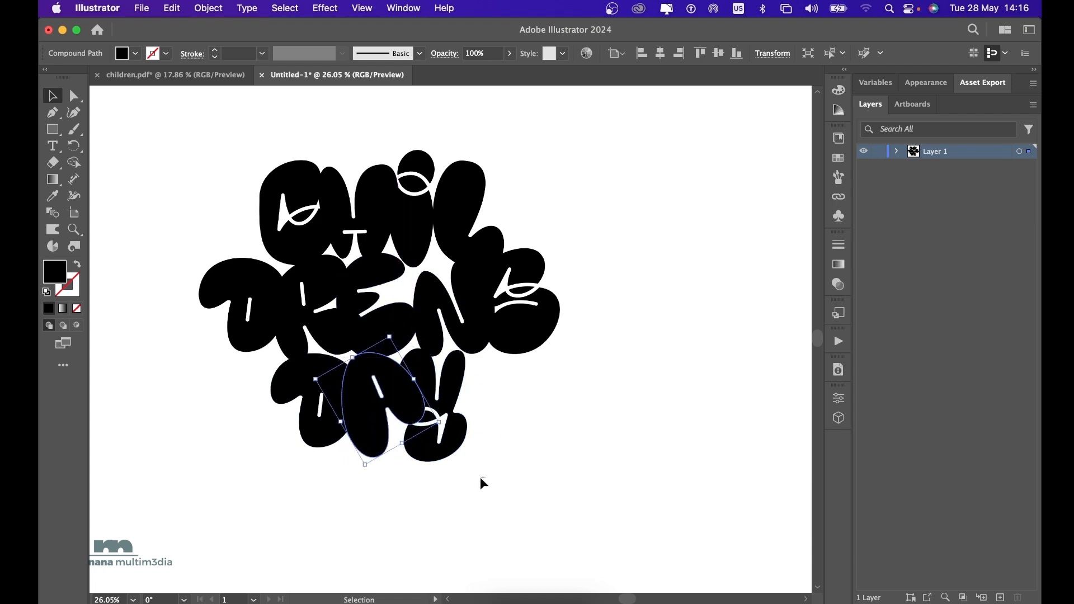
pyautogui.moveTo(480, 478); pyautogui.dragTo(359, 420)
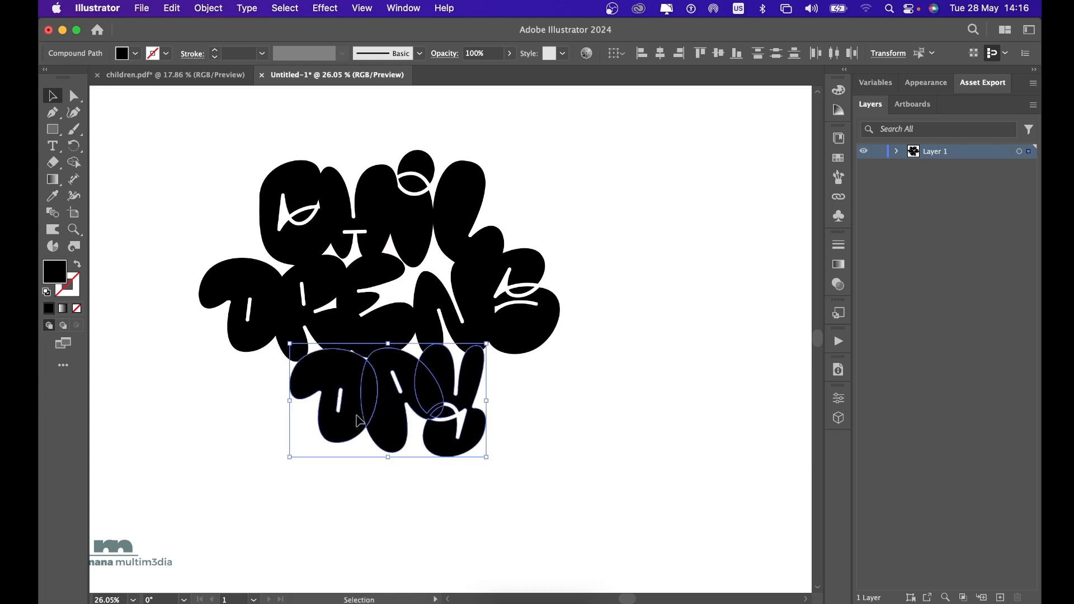
pyautogui.click(485, 536)
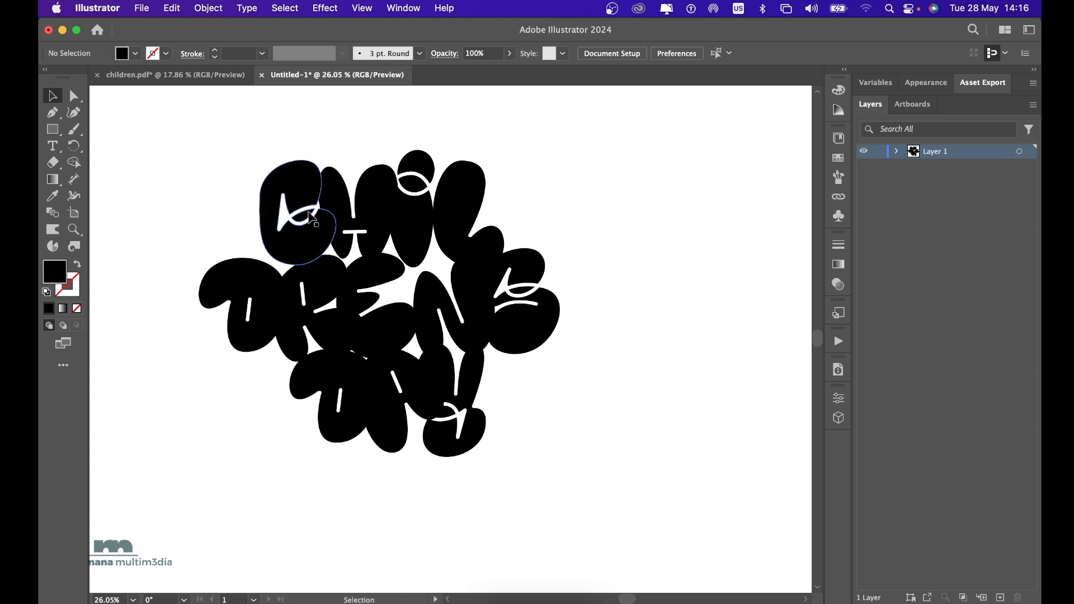
pyautogui.click(312, 218)
pyautogui.click(429, 220)
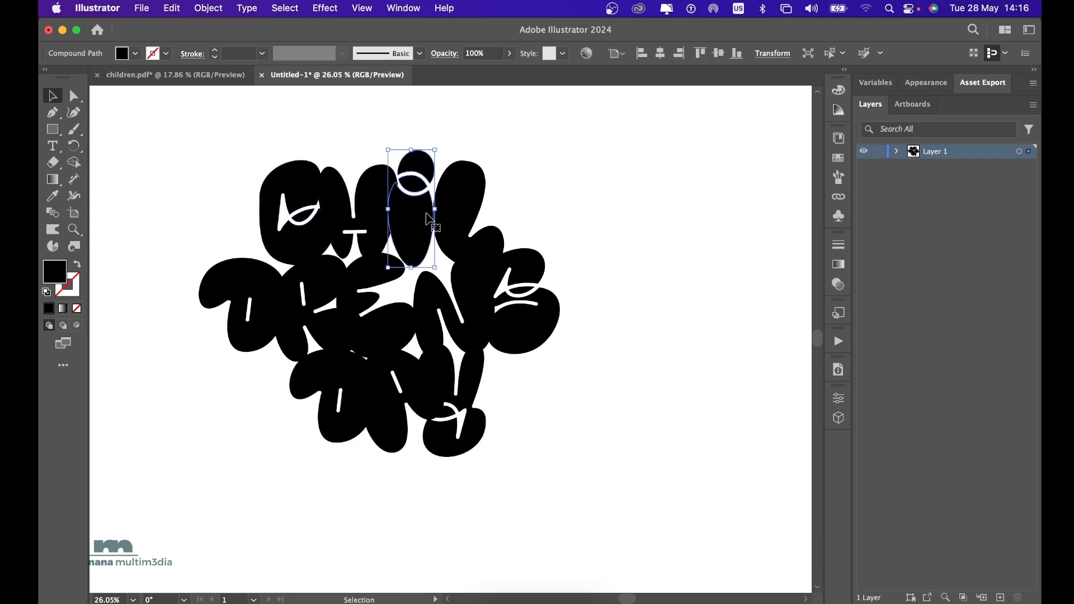
pyautogui.click(546, 317)
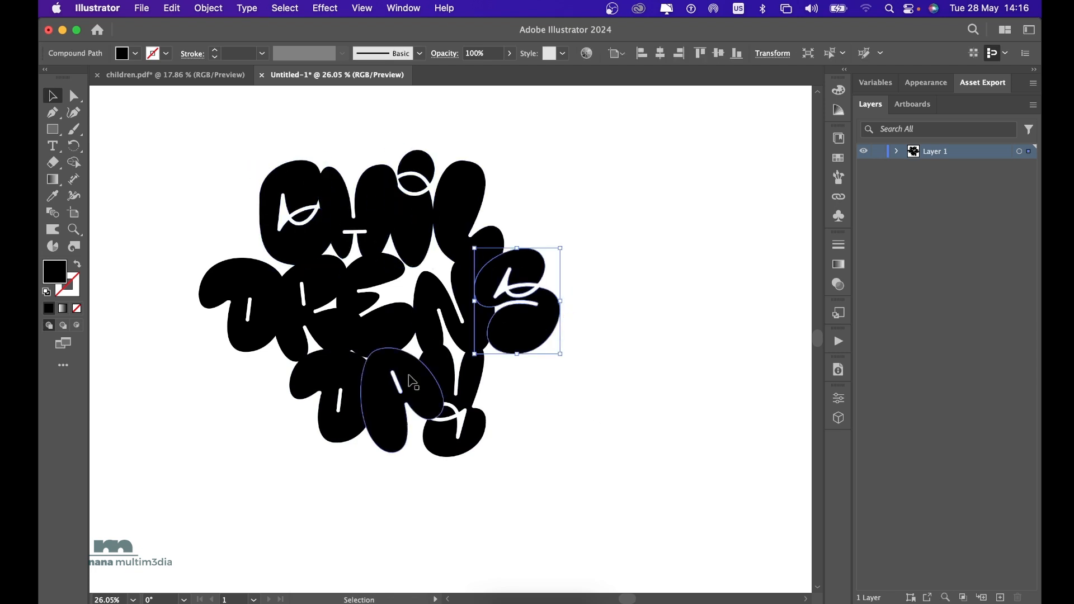
# Smooth the outline of the Y in DAY to 81% with the Smooth path command.
pyautogui.click(470, 386)
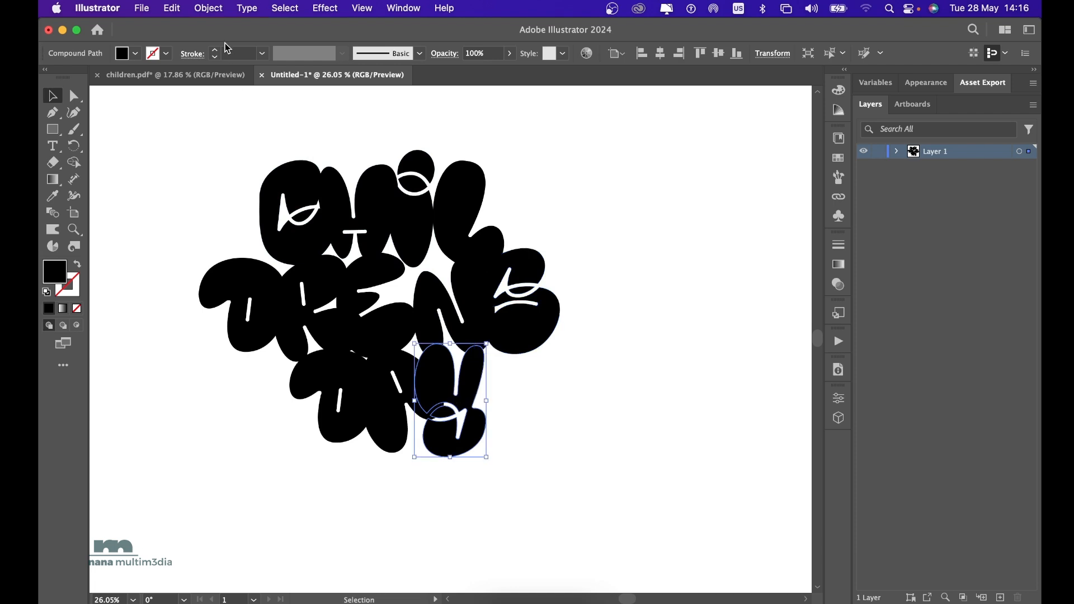
pyautogui.click(208, 8)
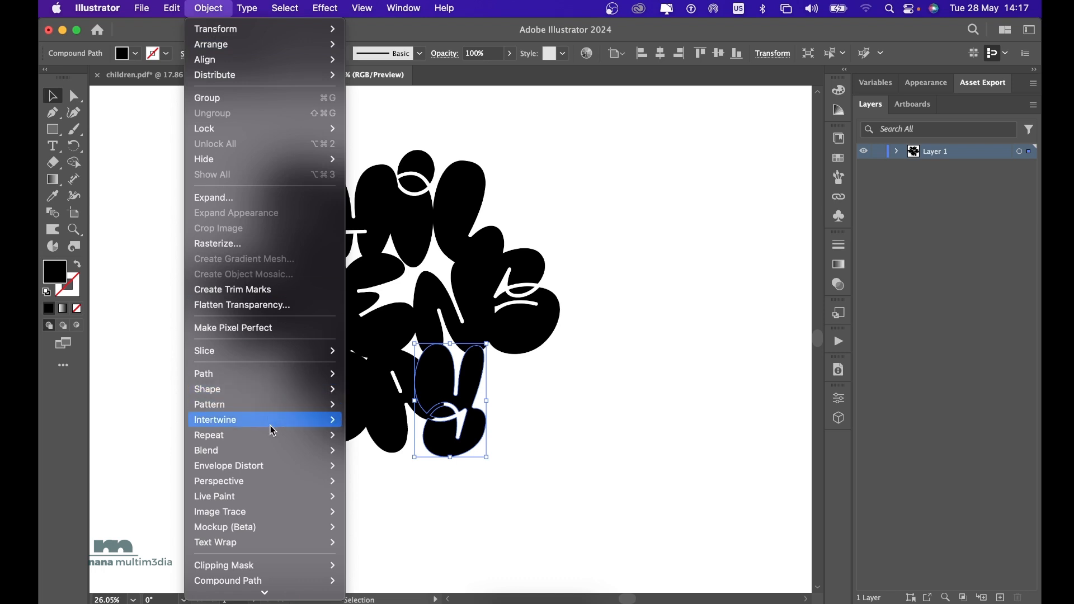
pyautogui.moveTo(275, 453)
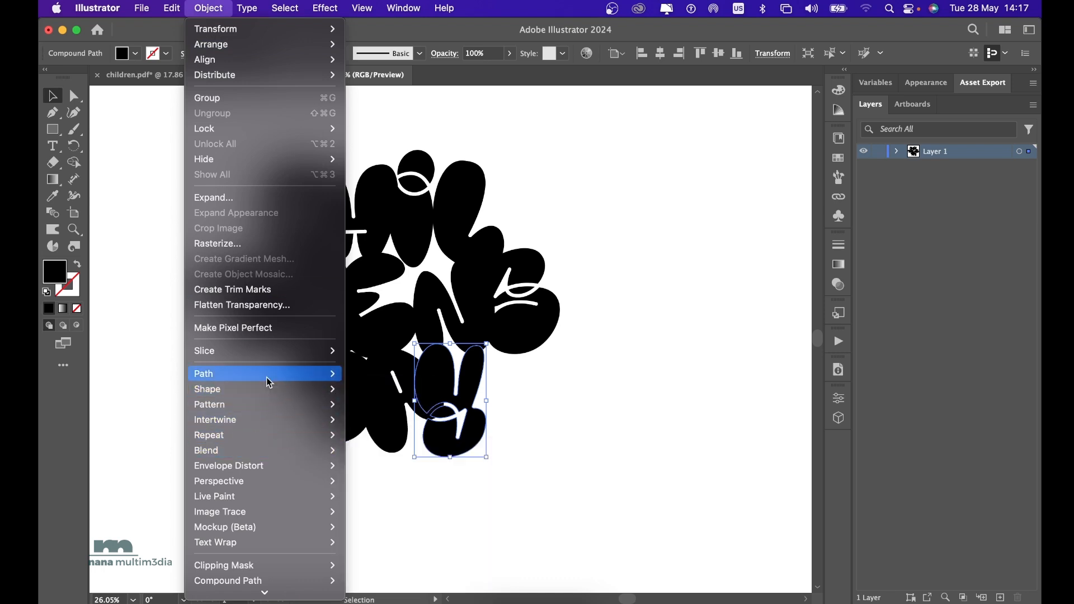
pyautogui.moveTo(269, 382)
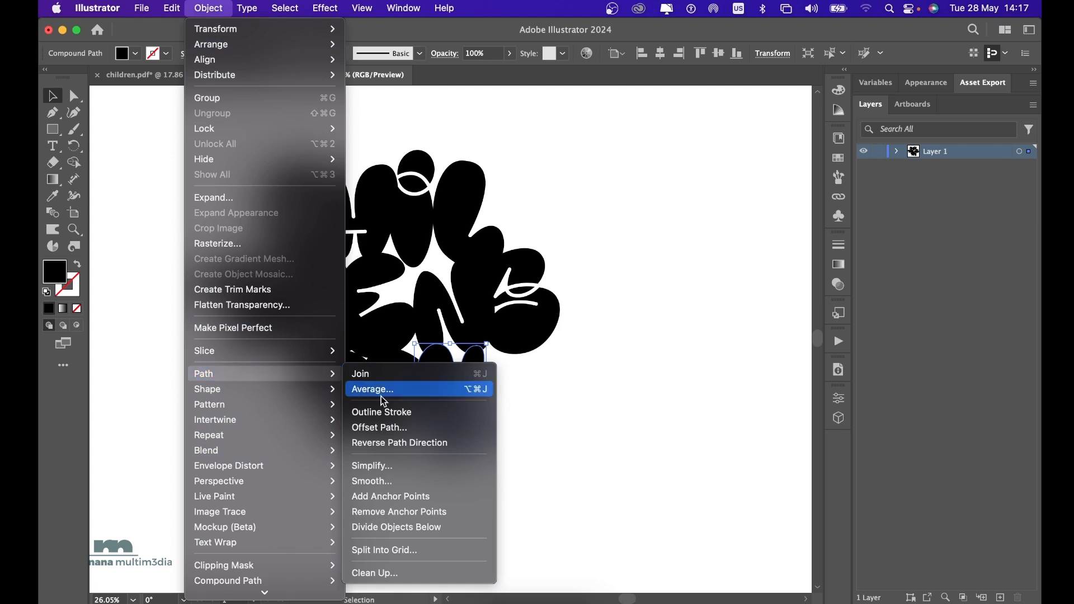
pyautogui.click(424, 484)
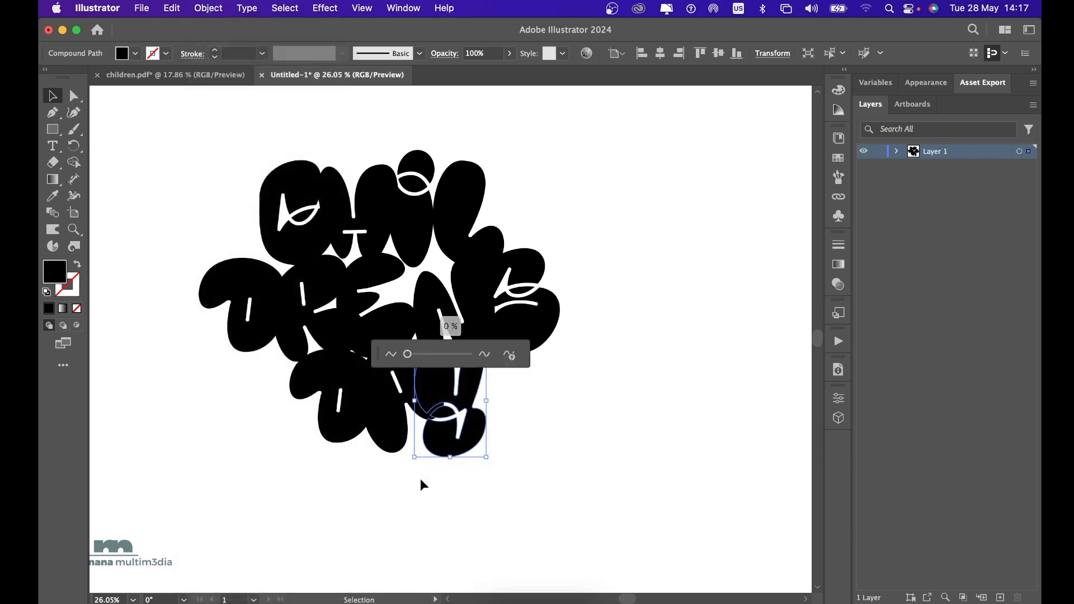
pyautogui.scroll(5, 466, 483)
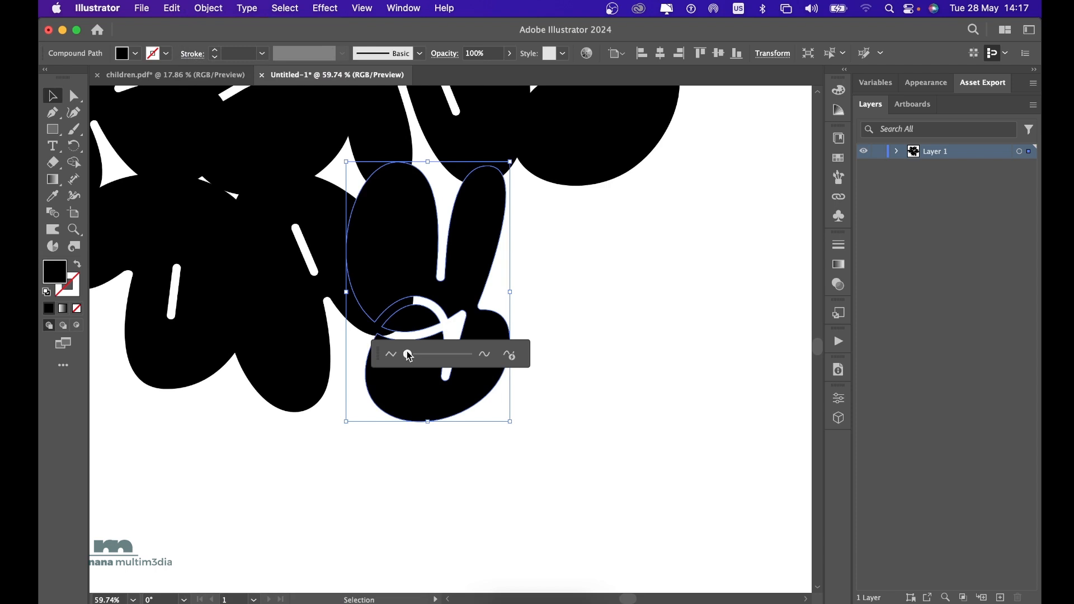
pyautogui.moveTo(408, 355); pyautogui.dragTo(460, 356)
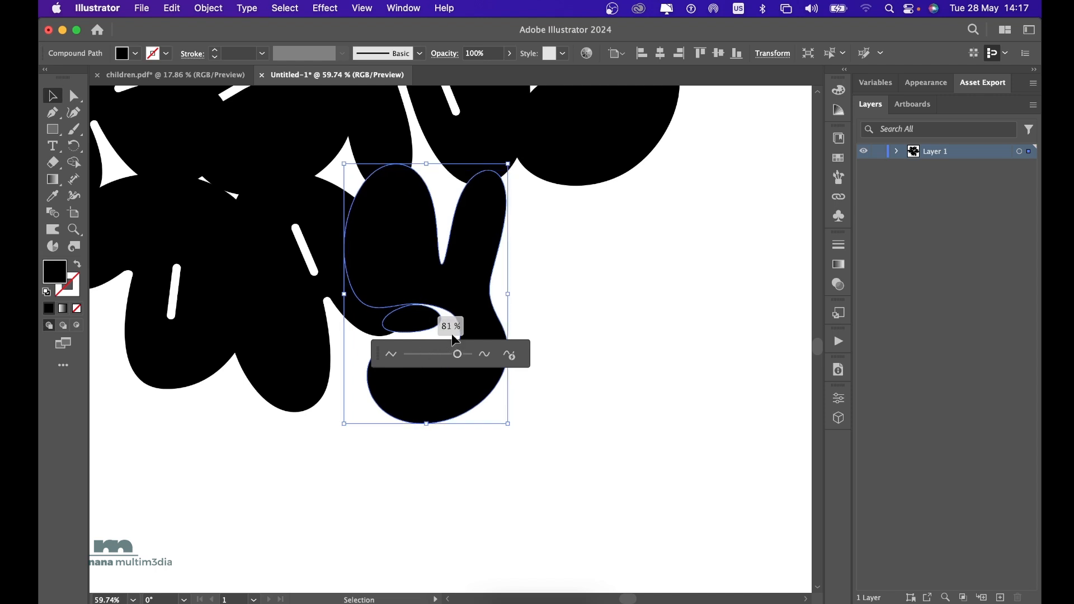
pyautogui.click(469, 476)
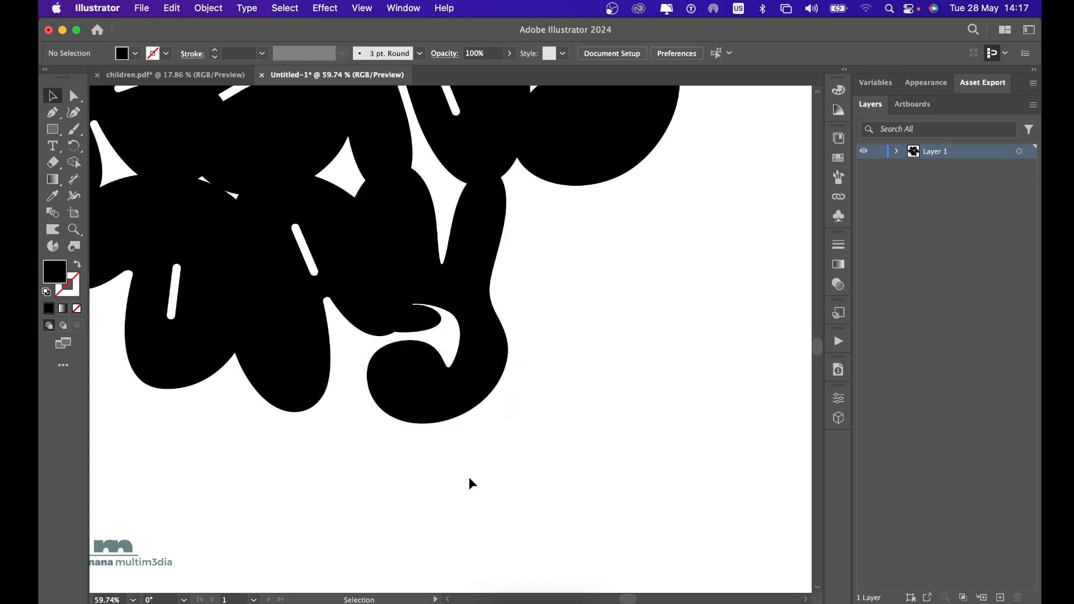
# Move the Y clear of the lettering, delete the small leftover oval inside it, and place the letter back beside the A.
pyautogui.moveTo(462, 294); pyautogui.dragTo(558, 393)
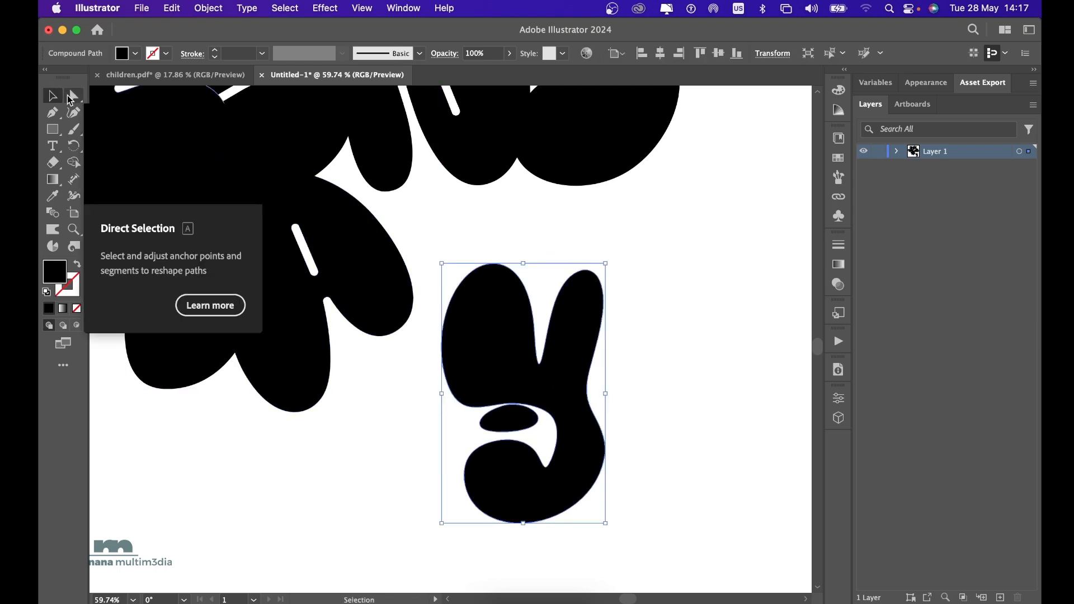
pyautogui.click(71, 97)
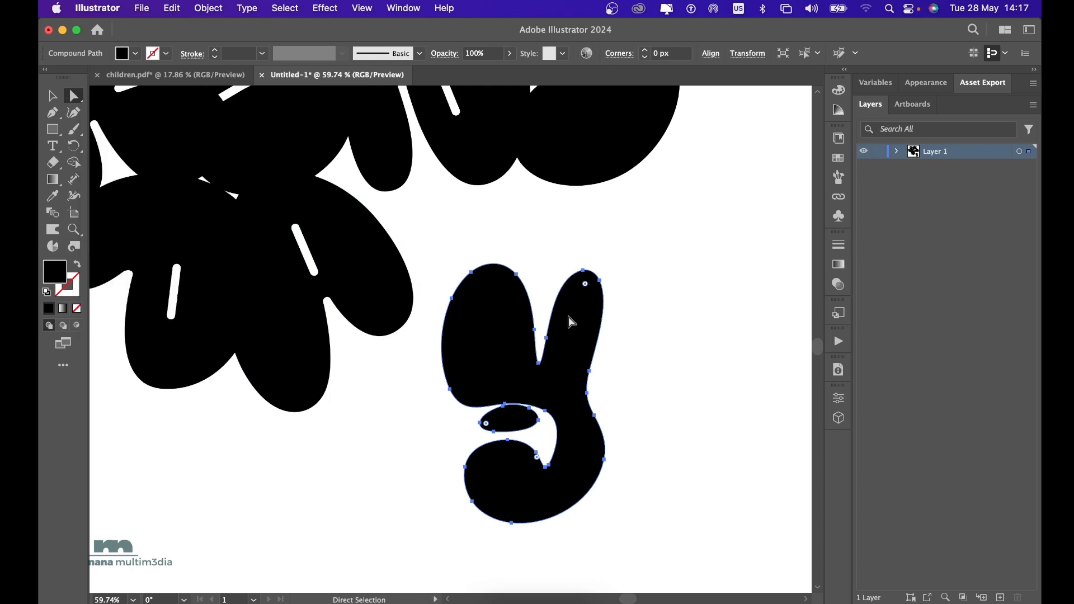
pyautogui.moveTo(486, 423); pyautogui.dragTo(482, 428)
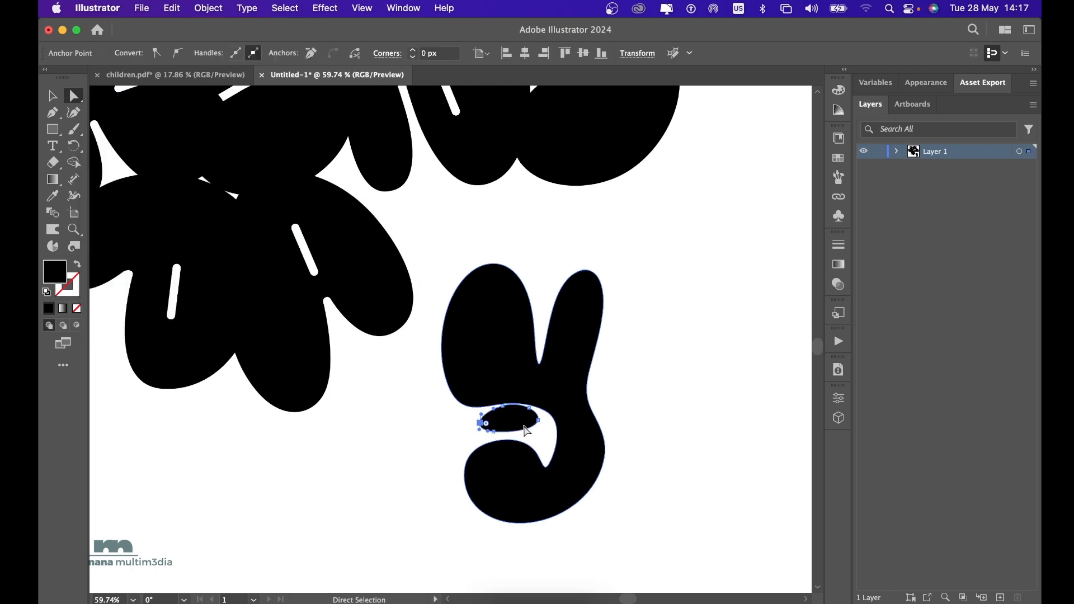
pyautogui.press('Delete')
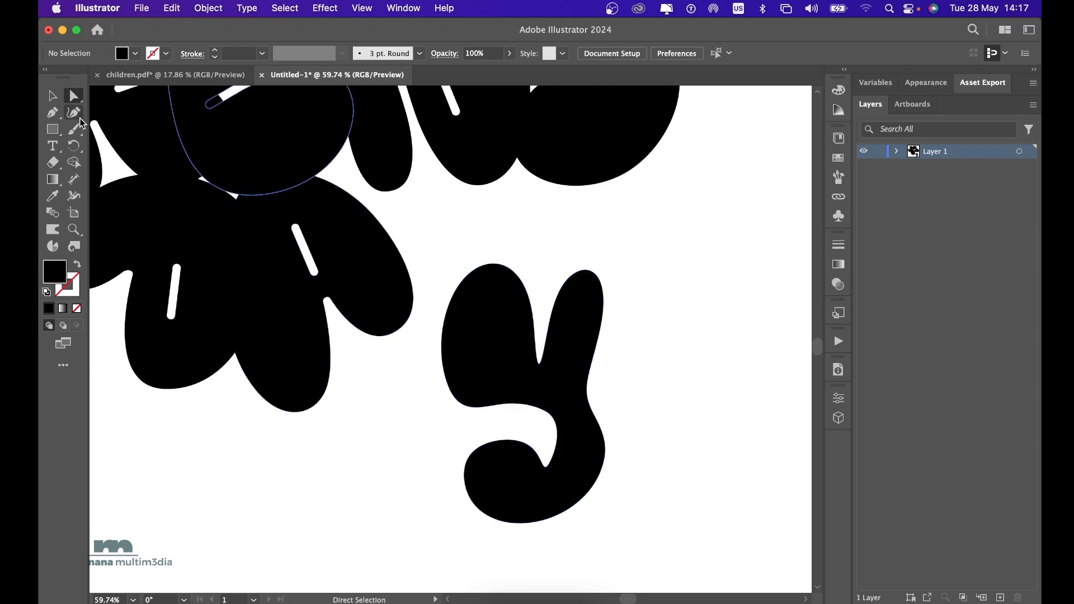
pyautogui.click(52, 96)
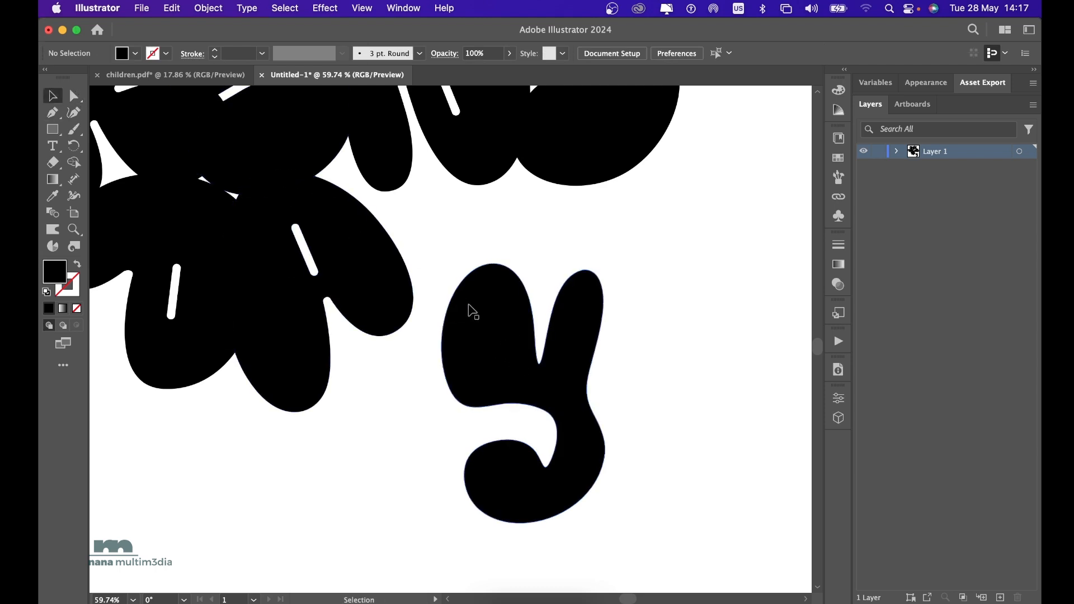
pyautogui.moveTo(475, 302); pyautogui.dragTo(382, 237)
# Smooth the outline of the S in the DRENS line to 83% with the Smooth path command.
pyautogui.scroll(2, 382, 237)
pyautogui.scroll(4, 380, 235)
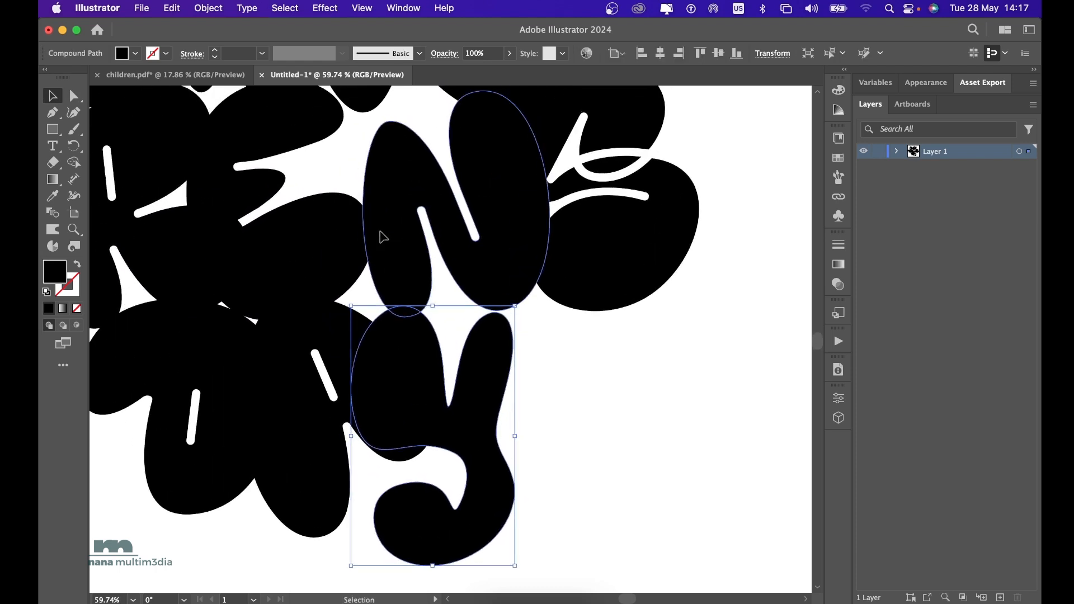
pyautogui.click(631, 190)
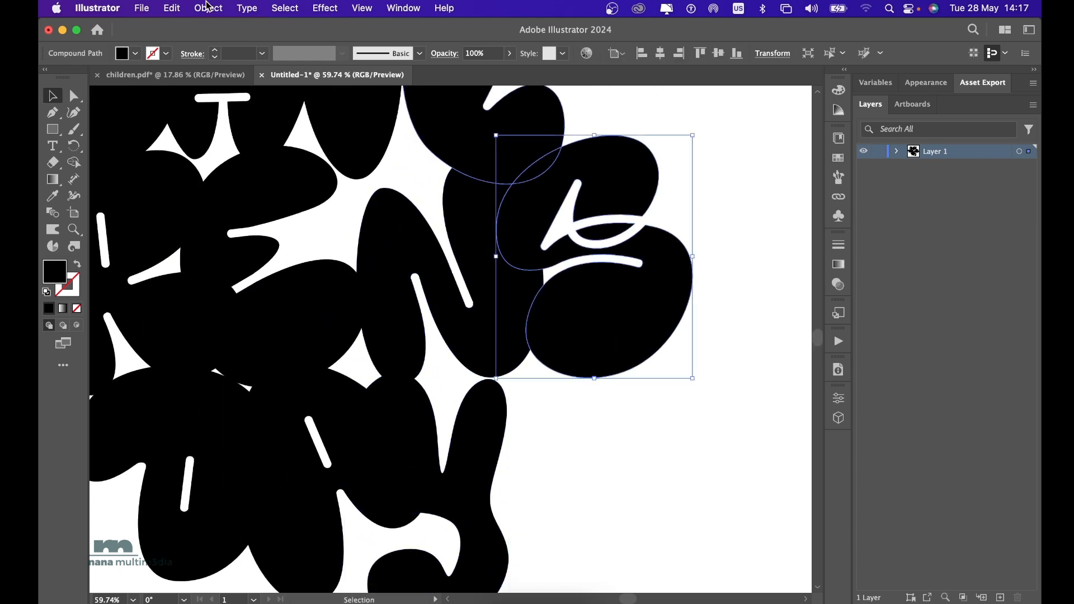
pyautogui.click(140, 8)
pyautogui.moveTo(208, 8)
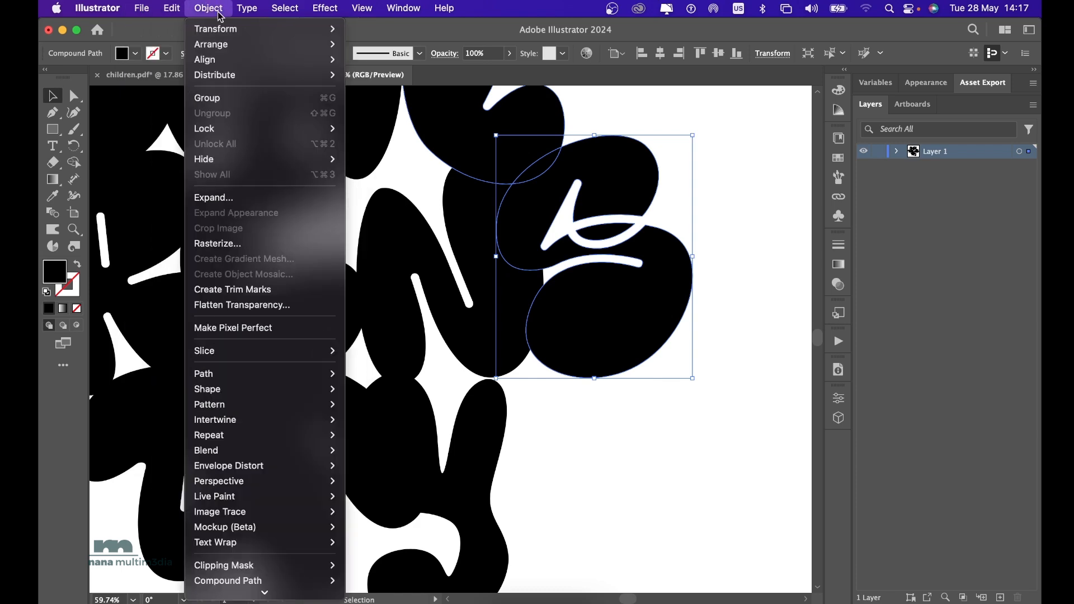
pyautogui.moveTo(301, 382)
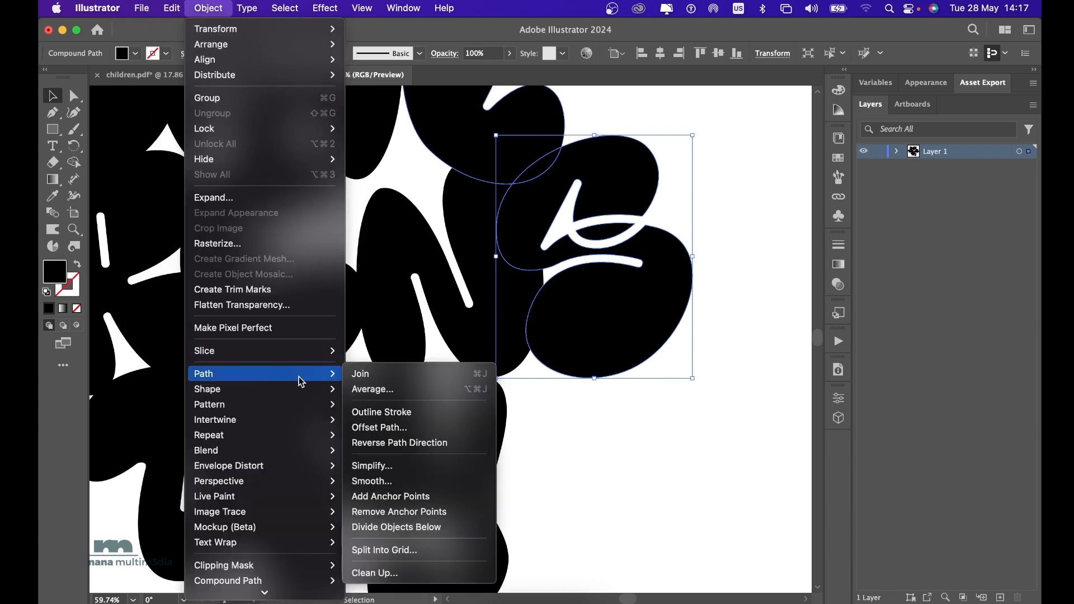
pyautogui.click(435, 486)
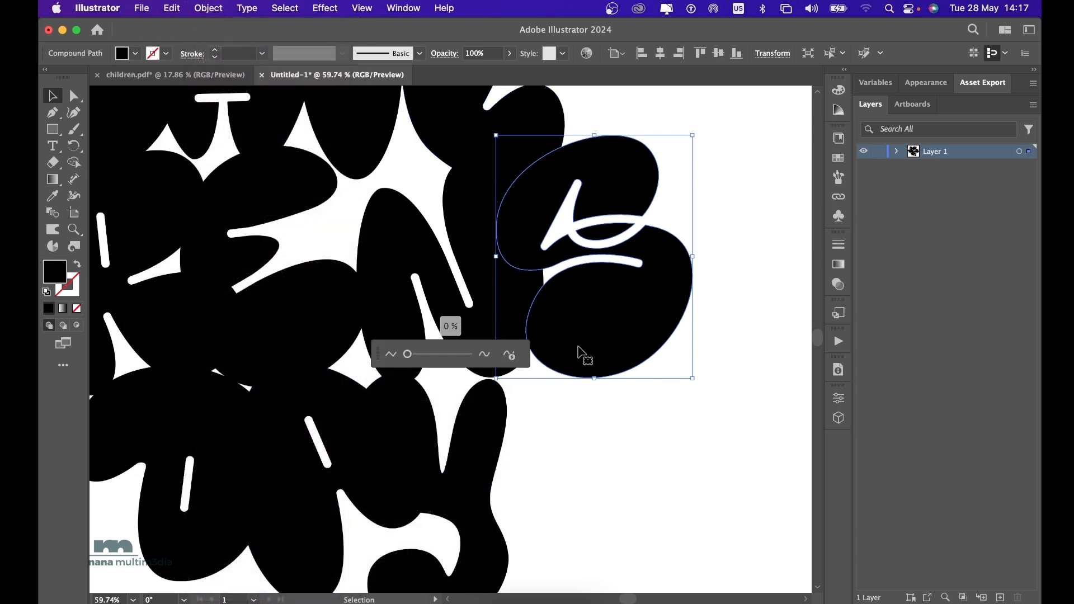
pyautogui.moveTo(410, 360); pyautogui.dragTo(462, 360)
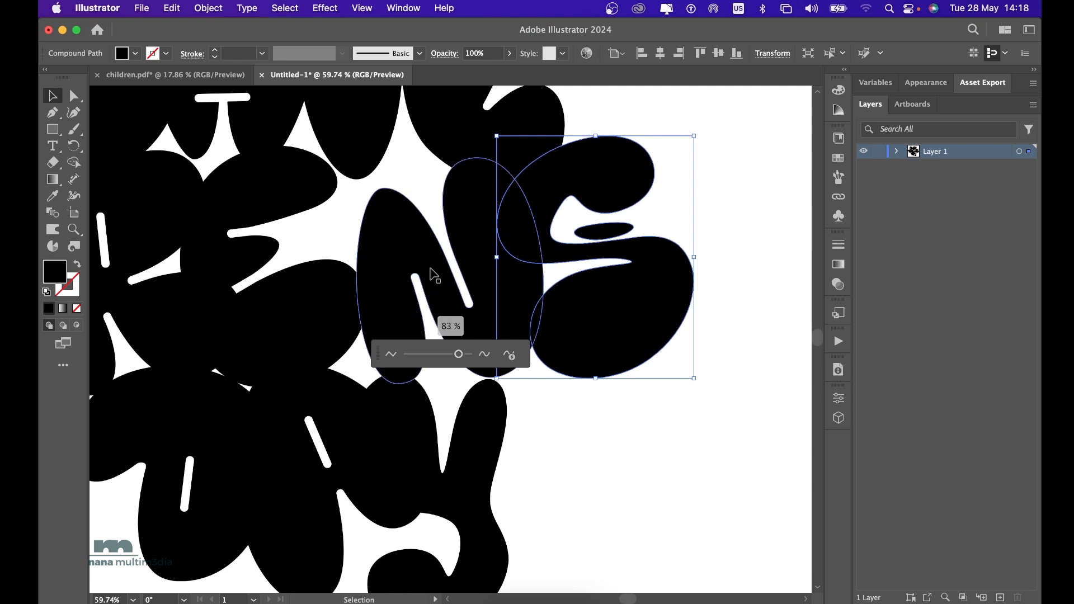
# Smooth the outline of the C in the CHIL line to 82%.
pyautogui.scroll(3, 347, 264)
pyautogui.hscroll(-3, 348, 264)
pyautogui.scroll(3, 349, 264)
pyautogui.hscroll(-3, 349, 264)
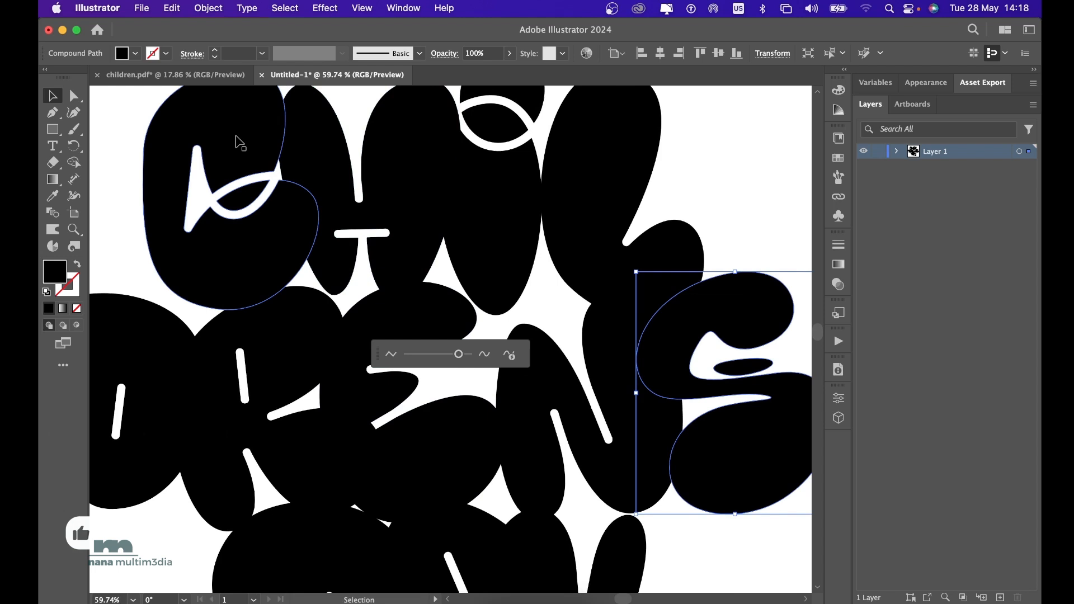
pyautogui.click(240, 143)
pyautogui.moveTo(434, 354)
pyautogui.mouseDown()
pyautogui.moveTo(407, 356)
pyautogui.moveTo(457, 360)
pyautogui.mouseUp()
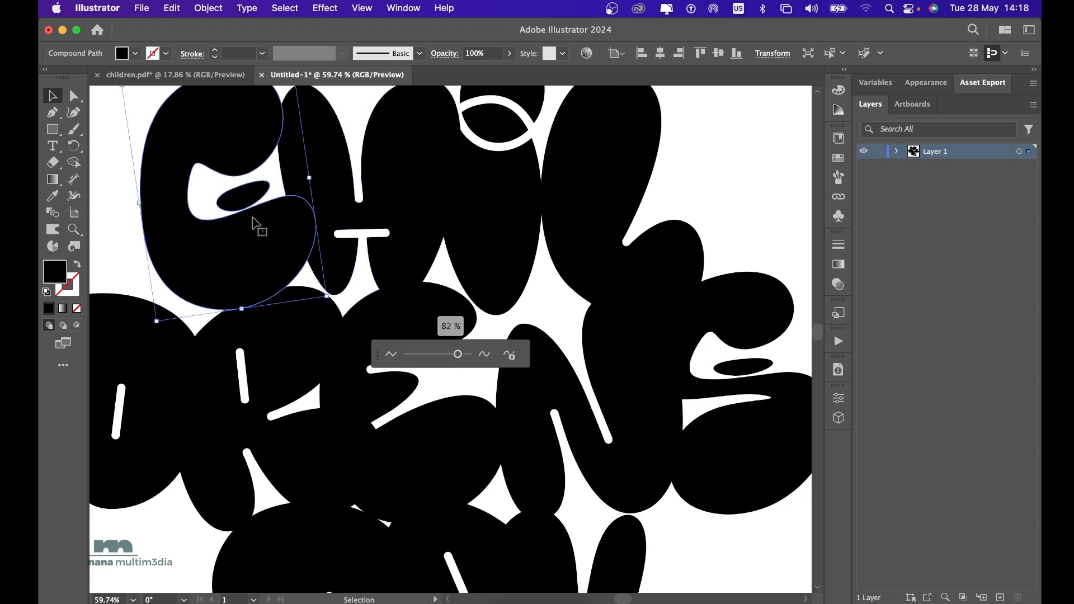
# Smooth the I in the CHIL line to just over 90%, and smooth the N in DRENS until its narrow slits become open notches.
pyautogui.click(514, 213)
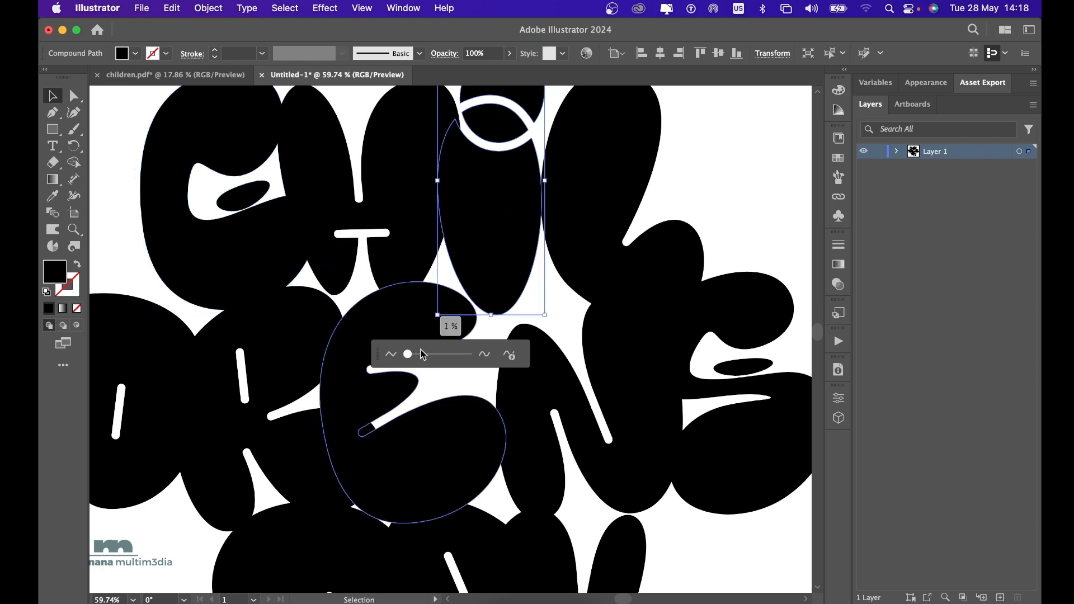
pyautogui.moveTo(423, 354); pyautogui.dragTo(464, 354)
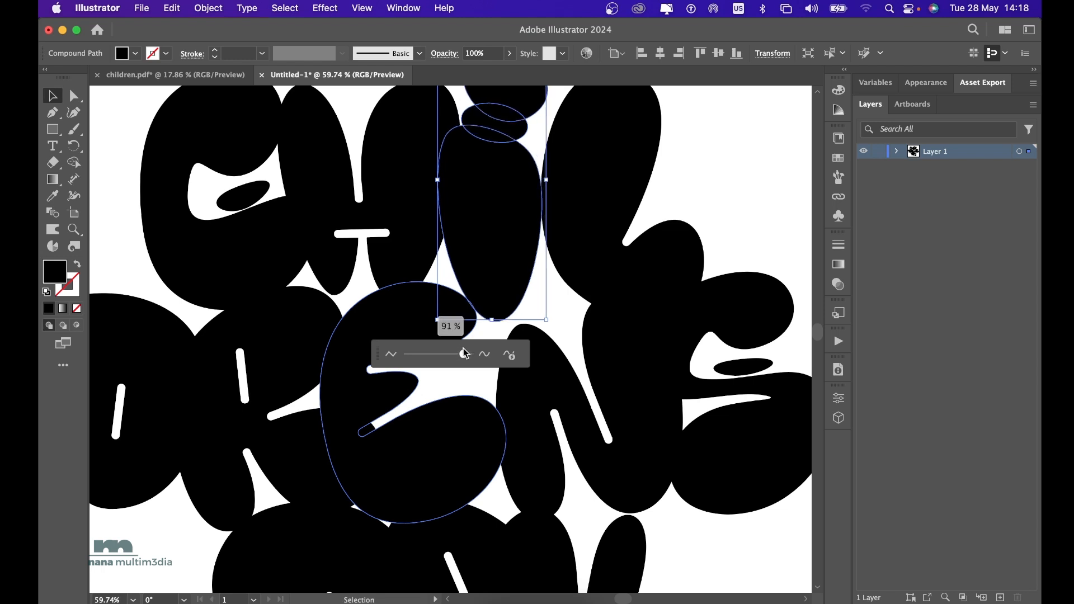
pyautogui.moveTo(464, 348); pyautogui.dragTo(466, 352)
pyautogui.click(622, 414)
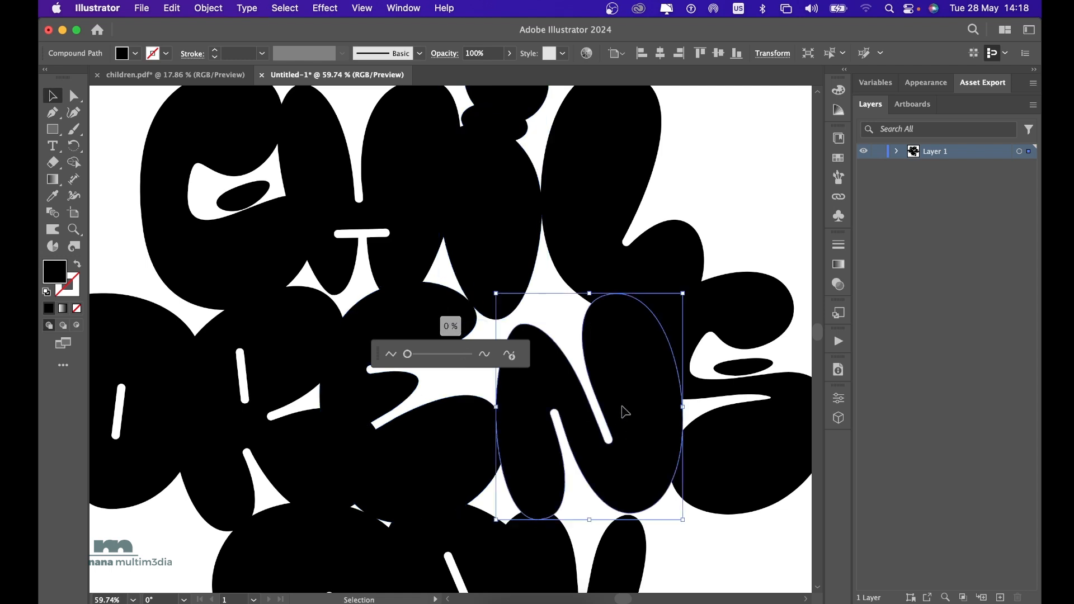
pyautogui.moveTo(409, 357); pyautogui.dragTo(430, 358)
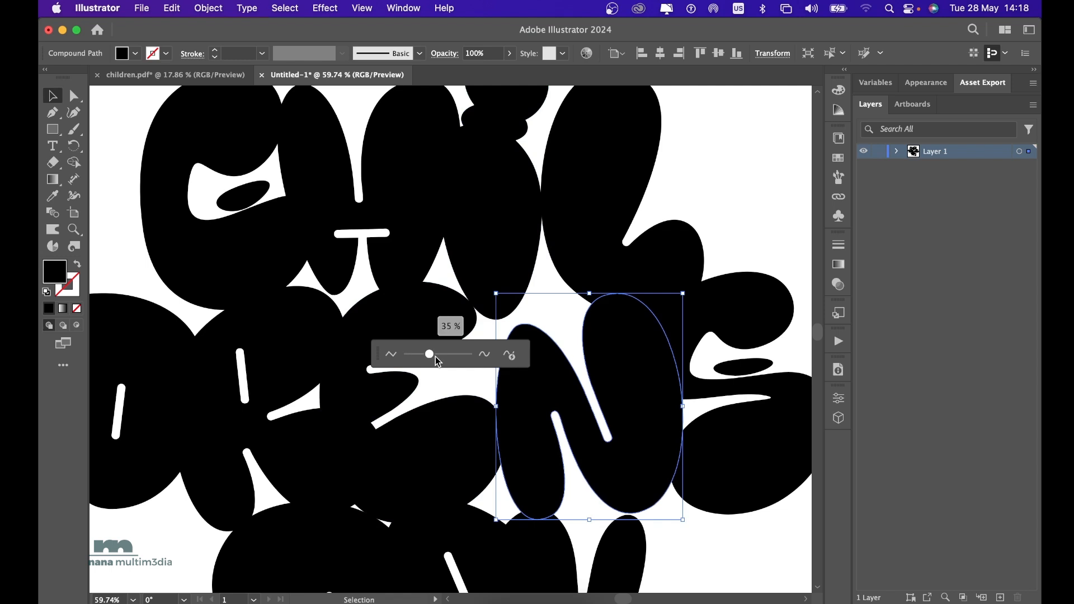
pyautogui.moveTo(439, 362); pyautogui.dragTo(467, 361)
# Smooth the R in the DRENS line to soften its slits, and smooth the neighbouring E to 74%.
pyautogui.click(291, 349)
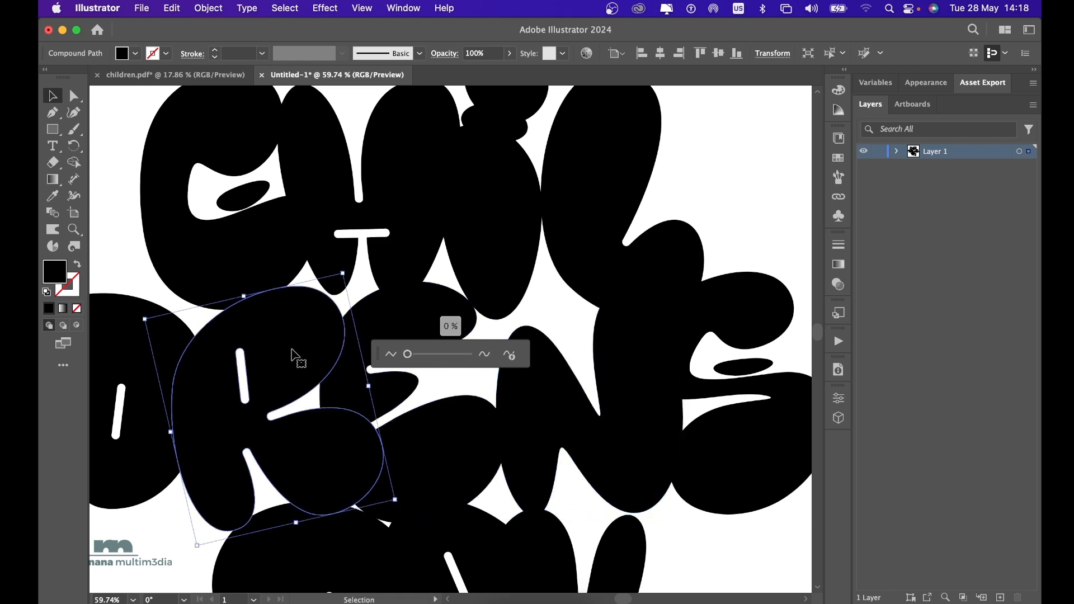
pyautogui.moveTo(412, 360); pyautogui.dragTo(453, 361)
pyautogui.click(463, 445)
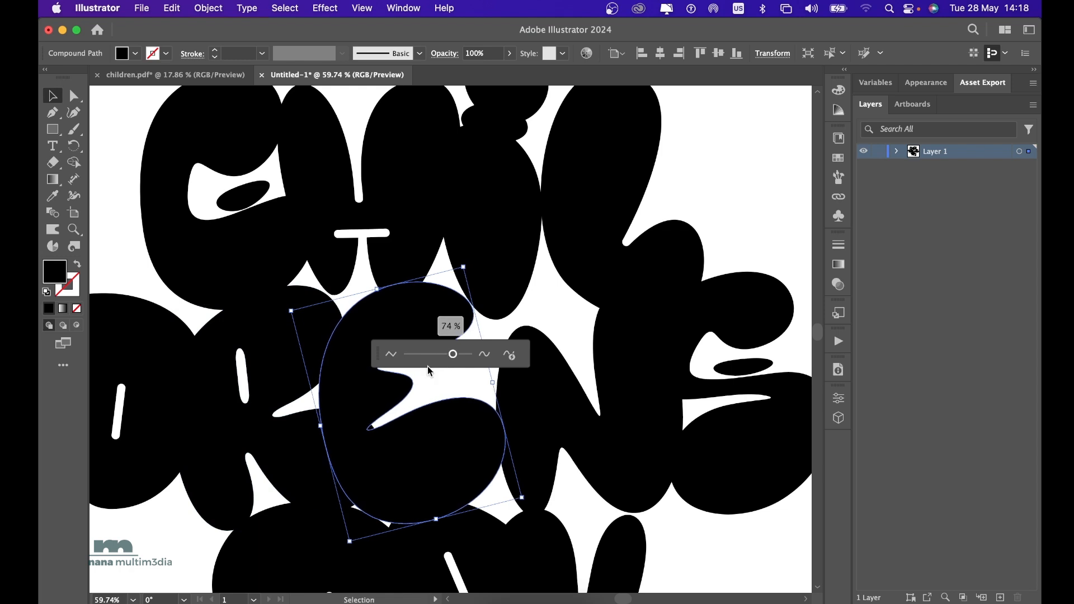
# Smooth the outline of the A in DAY to 76%.
pyautogui.scroll(-1, 328, 524)
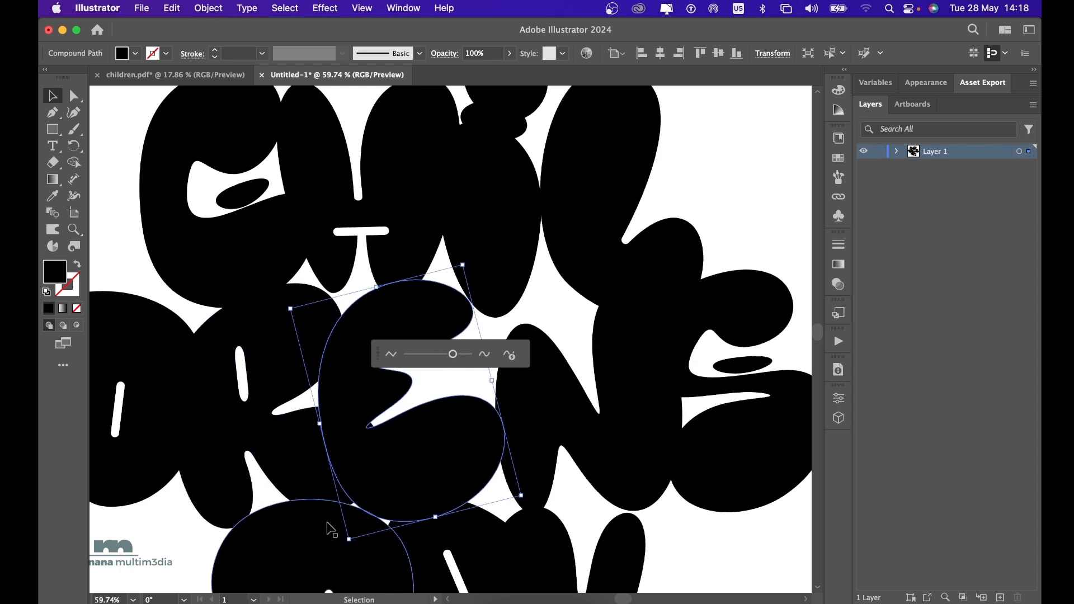
pyautogui.scroll(-4, 332, 530)
pyautogui.click(509, 512)
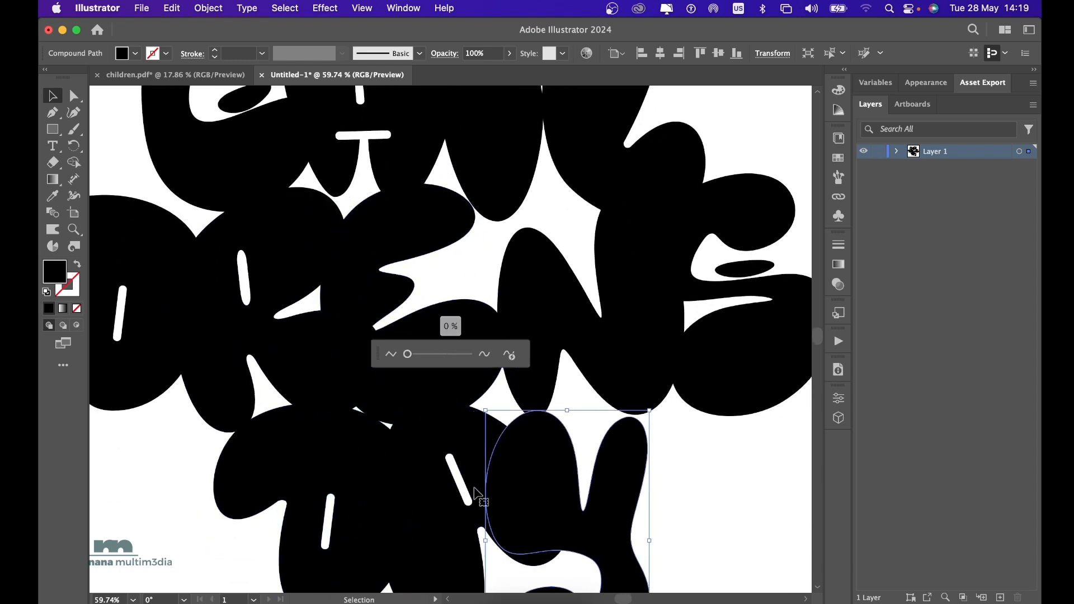
pyautogui.click(434, 527)
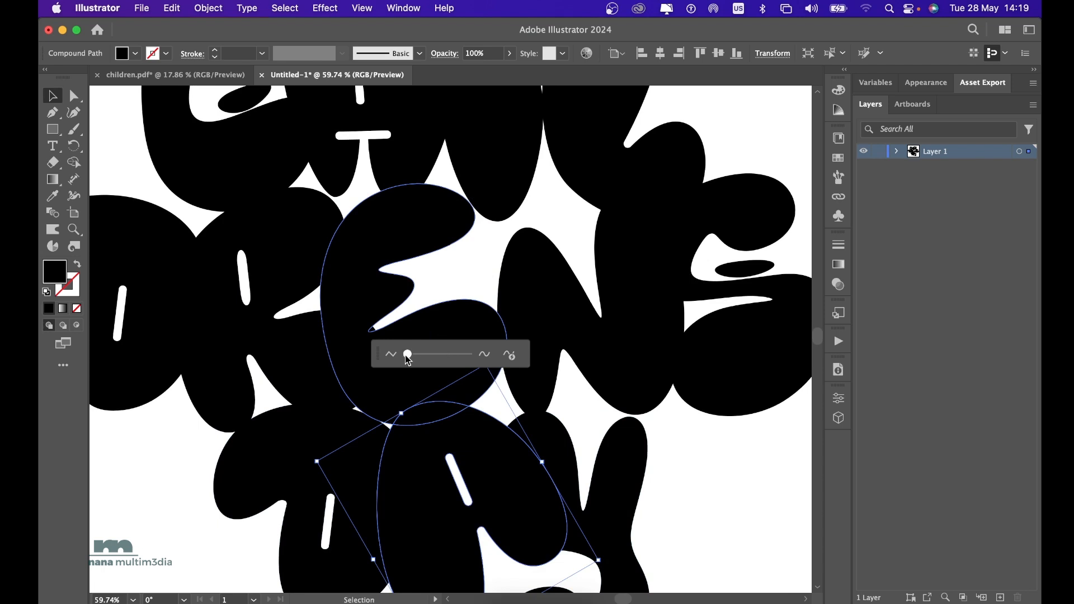
pyautogui.moveTo(406, 356); pyautogui.dragTo(451, 358)
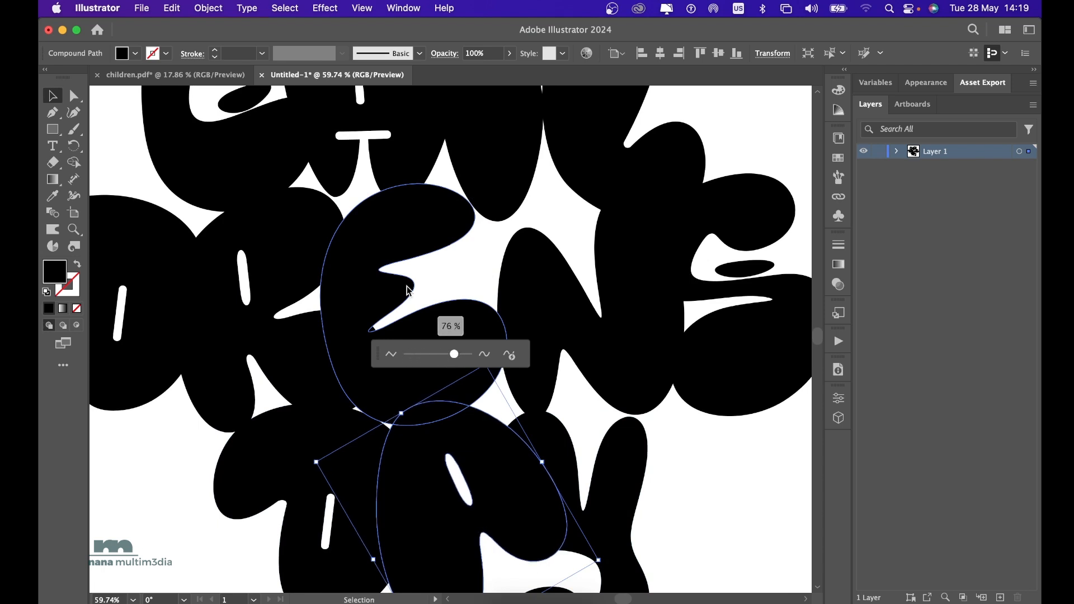
# Smooth the outline of the L in the CHIL line to 71%.
pyautogui.scroll(3, 361, 215)
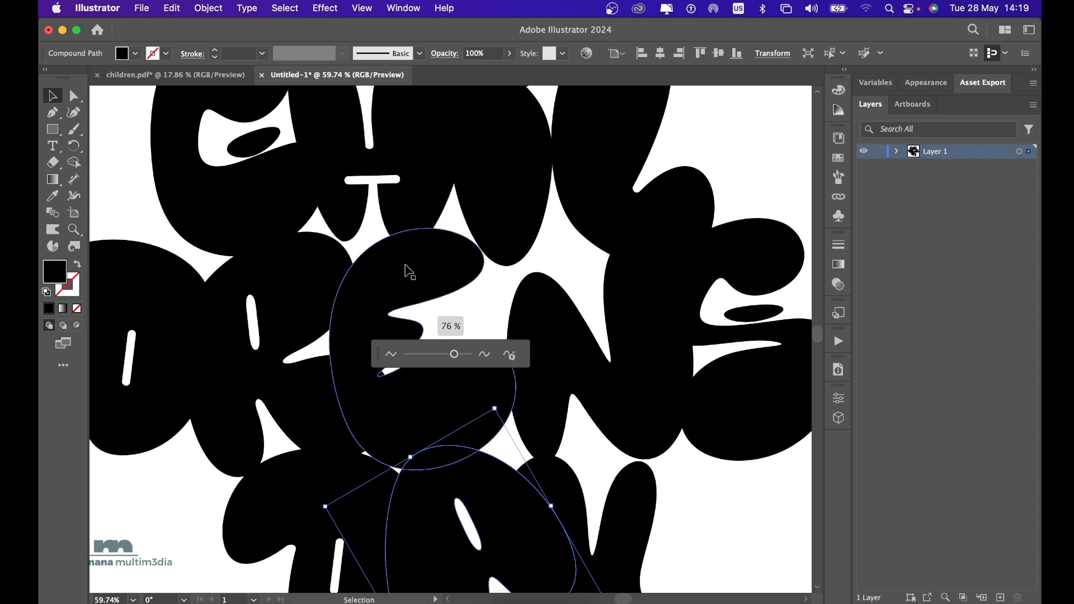
pyautogui.scroll(5, 407, 270)
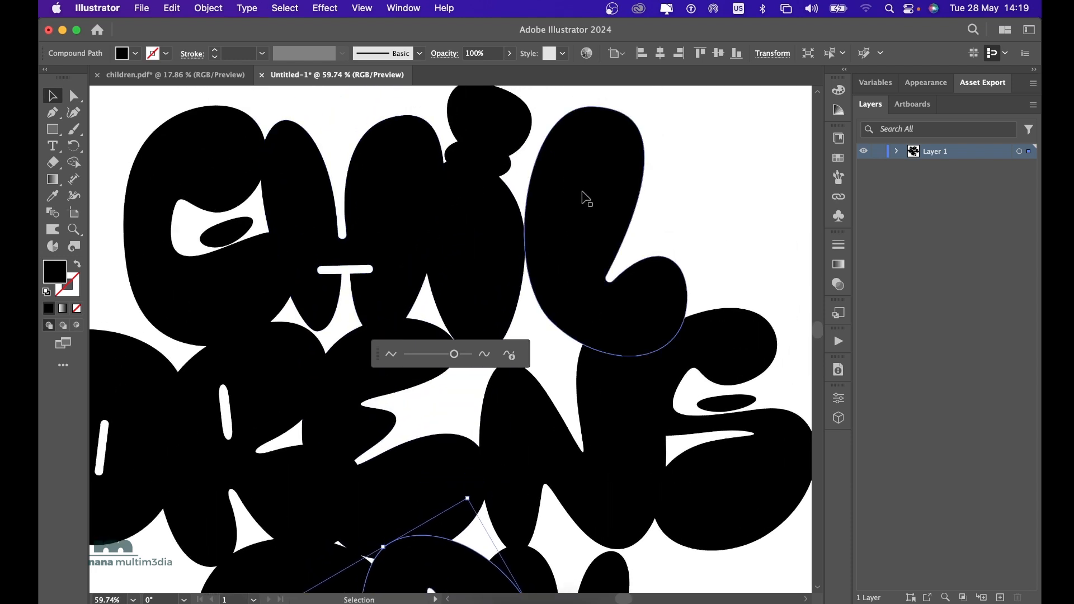
pyautogui.click(582, 199)
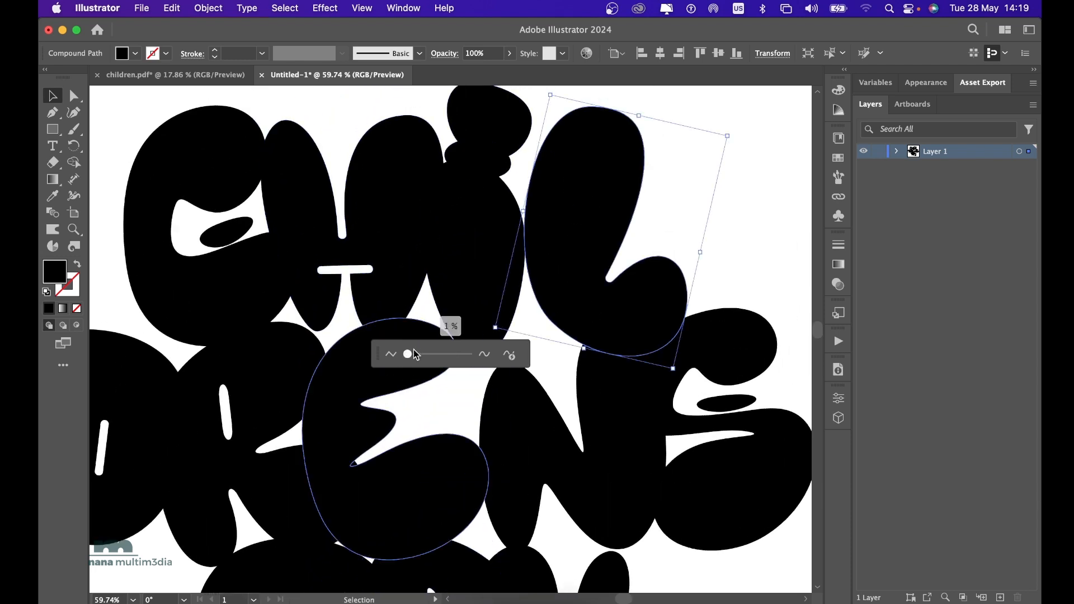
pyautogui.moveTo(415, 355); pyautogui.dragTo(451, 354)
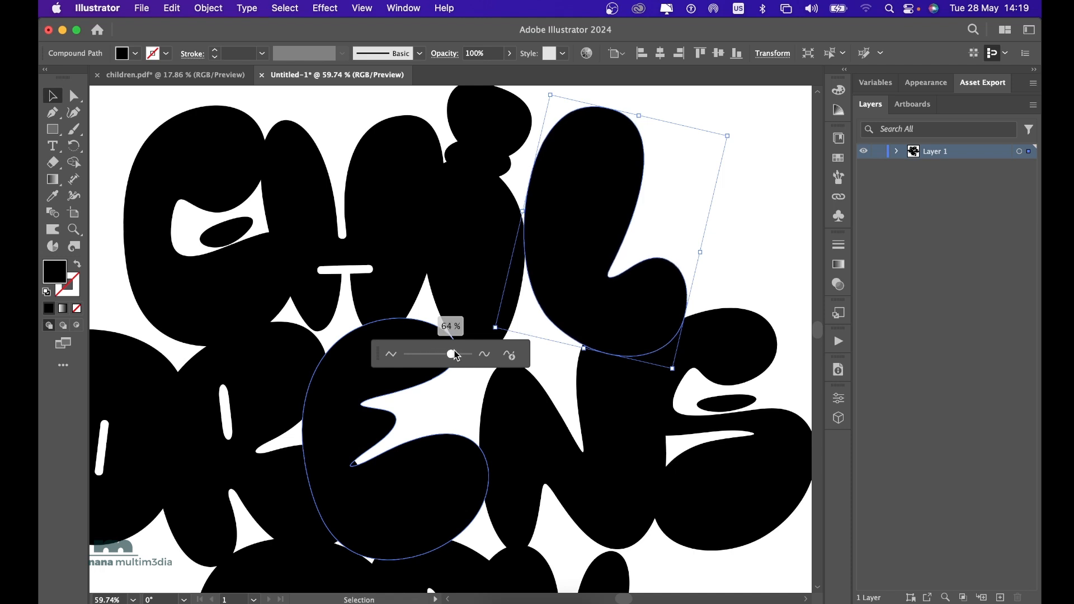
# Delete the small oval between the dot and the body of the I in the CHIL line.
pyautogui.click(335, 129)
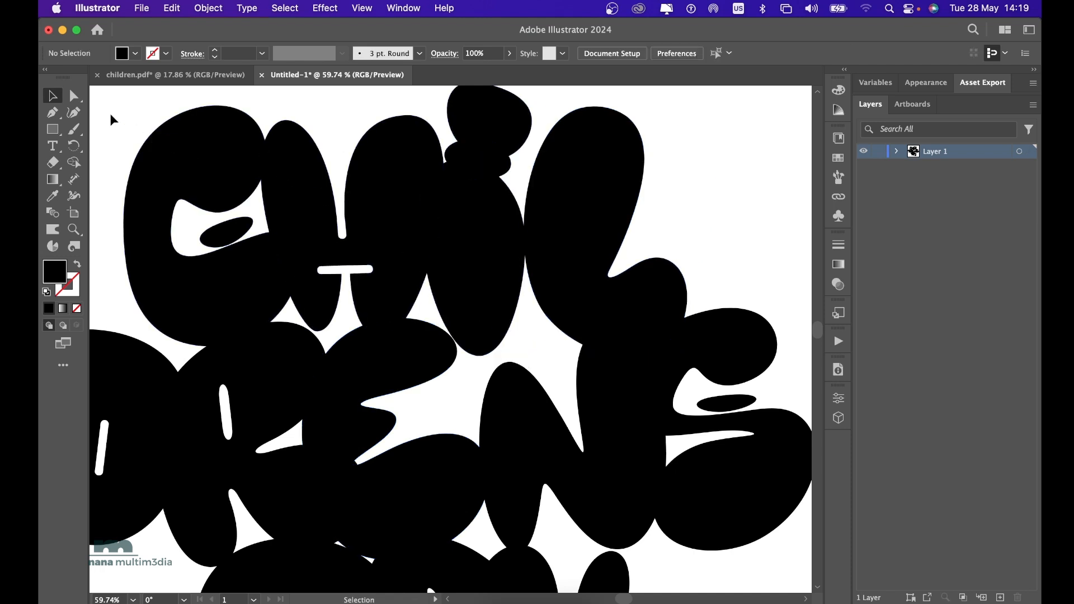
pyautogui.click(73, 95)
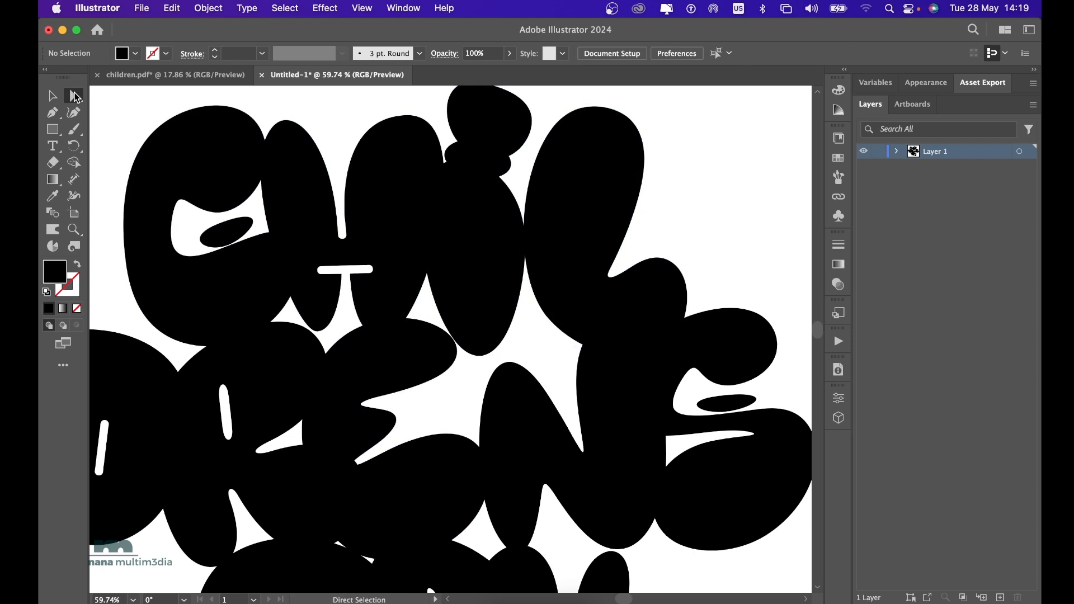
pyautogui.click(485, 250)
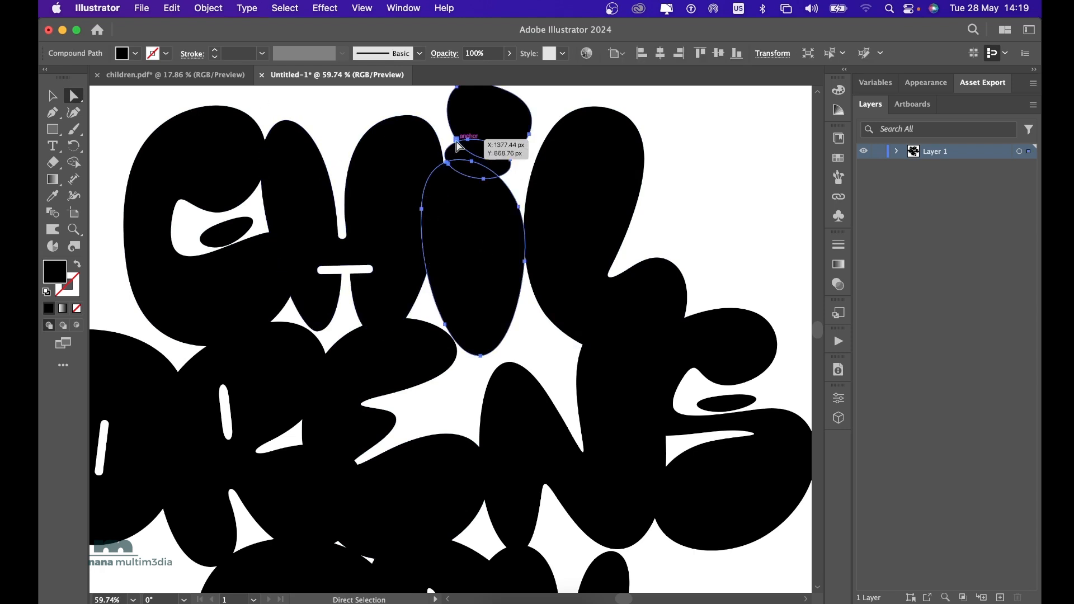
pyautogui.scroll(5, 457, 147)
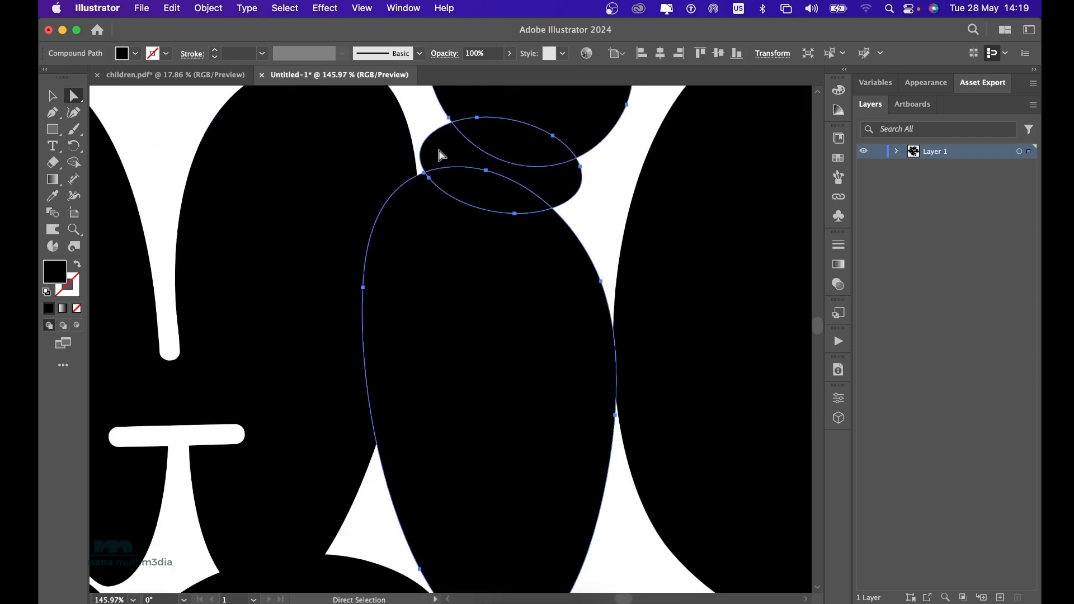
pyautogui.click(580, 166)
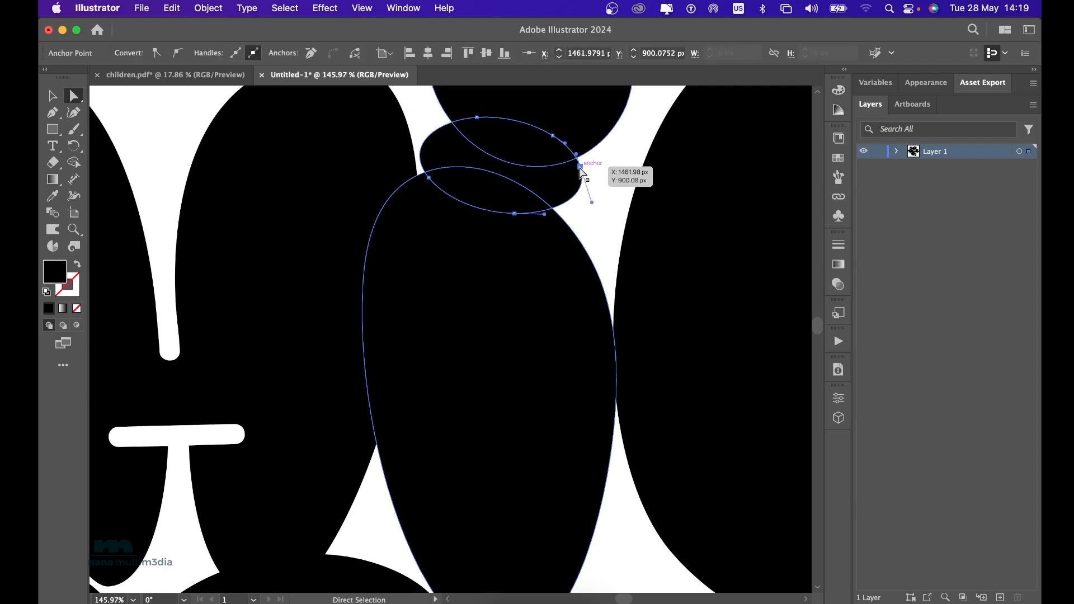
pyautogui.press('Delete')
pyautogui.press('Delete')
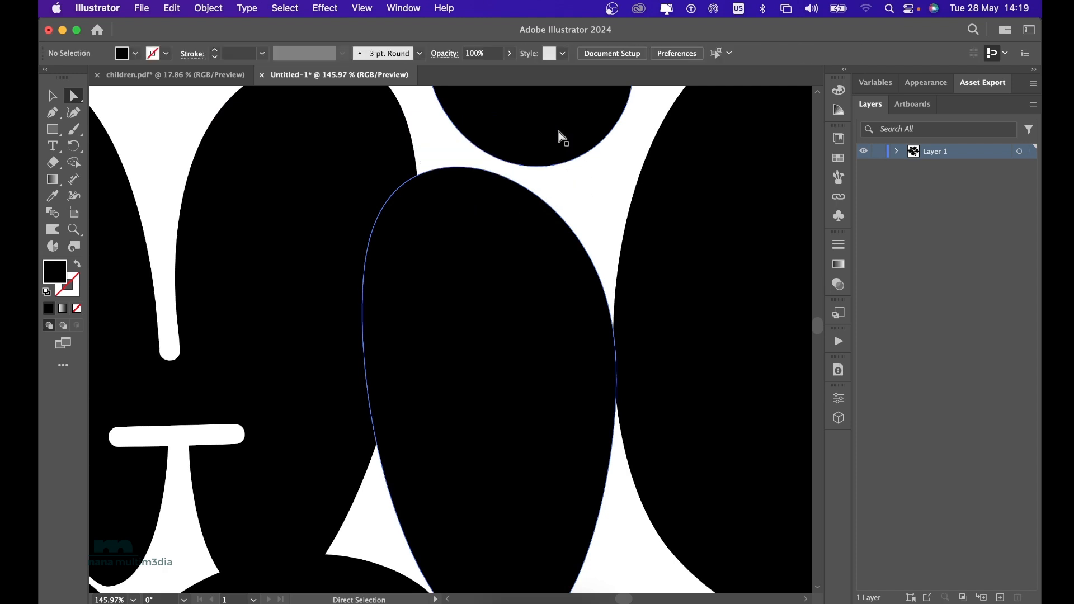
# Delete the leftover black oval inside the opening of the C in the CHIL line.
pyautogui.scroll(3, 559, 137)
pyautogui.scroll(-5, 562, 138)
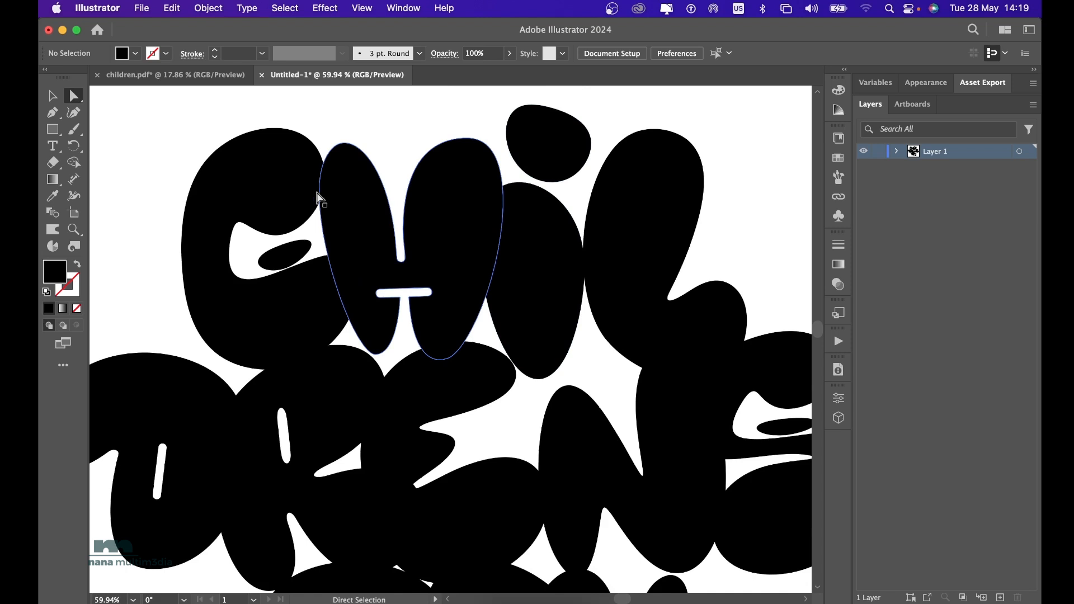
pyautogui.click(291, 249)
pyautogui.click(311, 243)
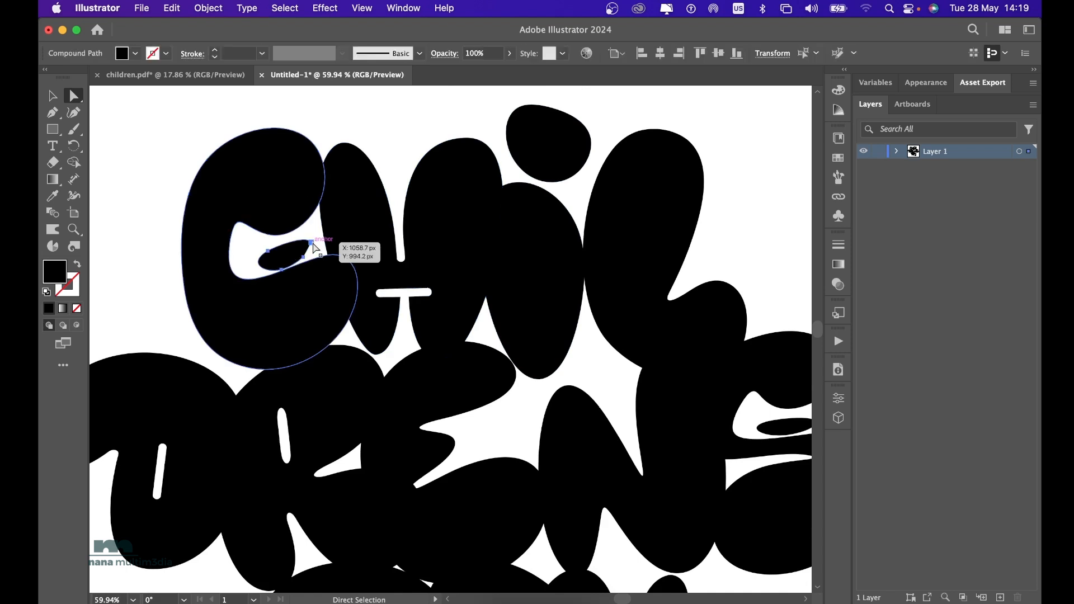
pyautogui.press('Delete')
# Delete the leftover black oval inside the upper opening of the S in the DRENS line.
pyautogui.scroll(-2, 315, 248)
pyautogui.hscroll(3, 315, 248)
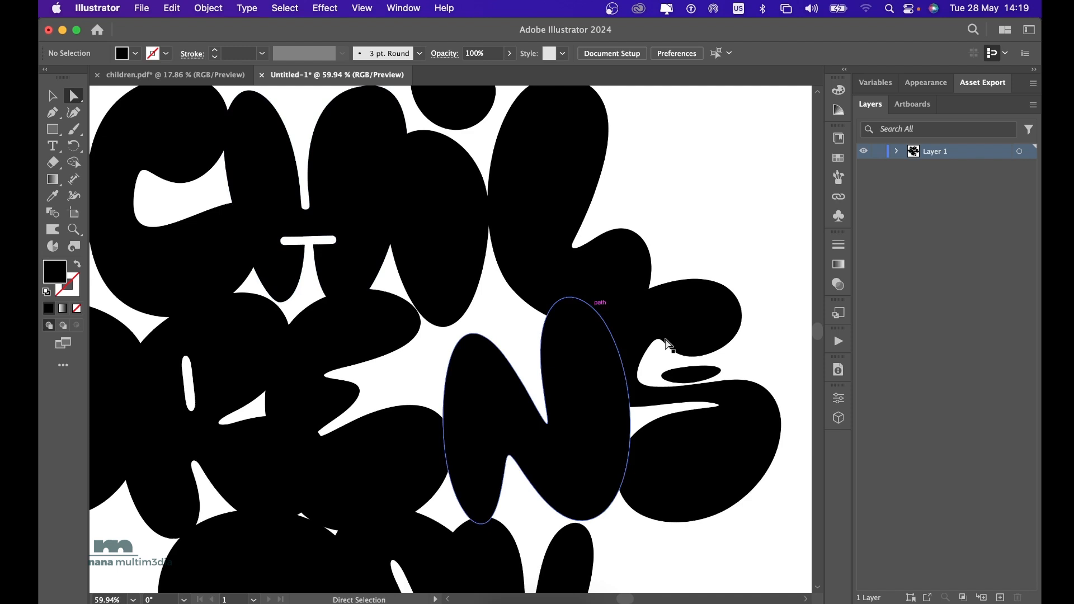
pyautogui.click(710, 382)
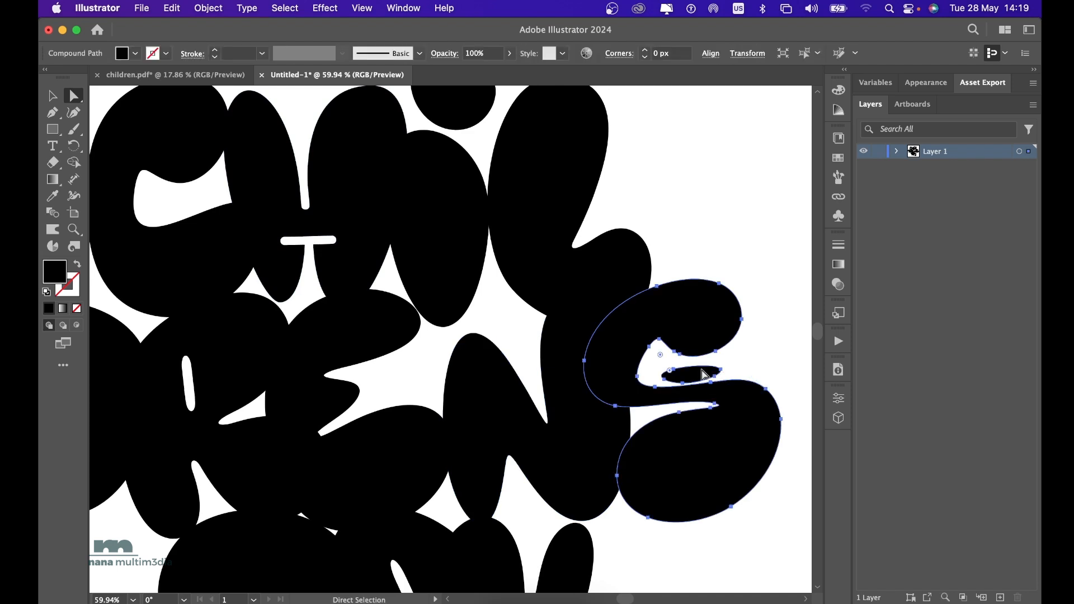
pyautogui.click(664, 378)
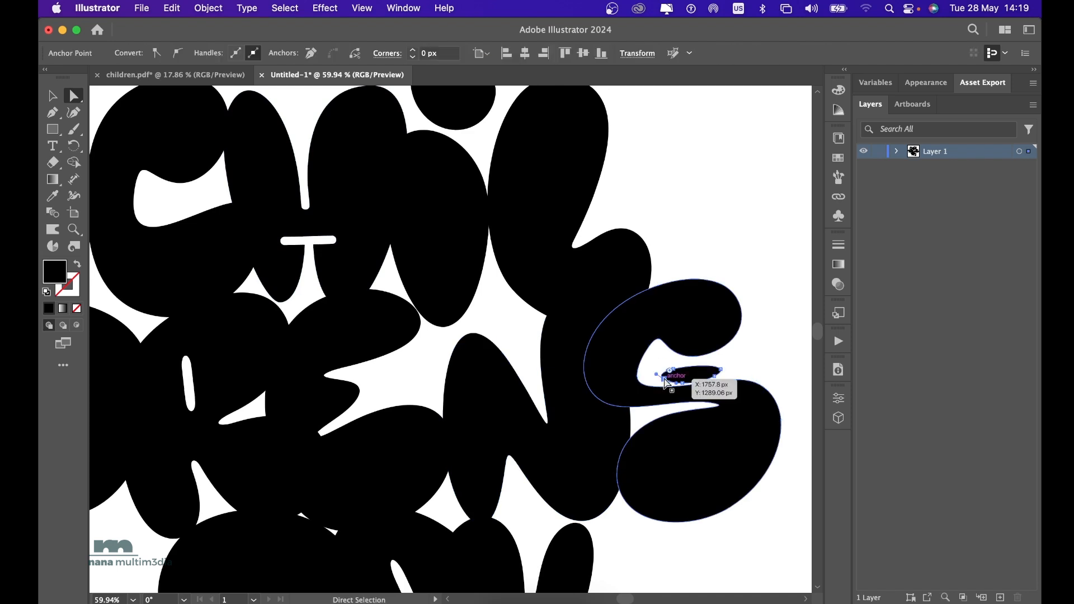
pyautogui.press('Delete')
pyautogui.press('Delete')
# Rotate the A in DAY clockwise so that it stands more upright between the D and the Y.
pyautogui.scroll(-5, 667, 383)
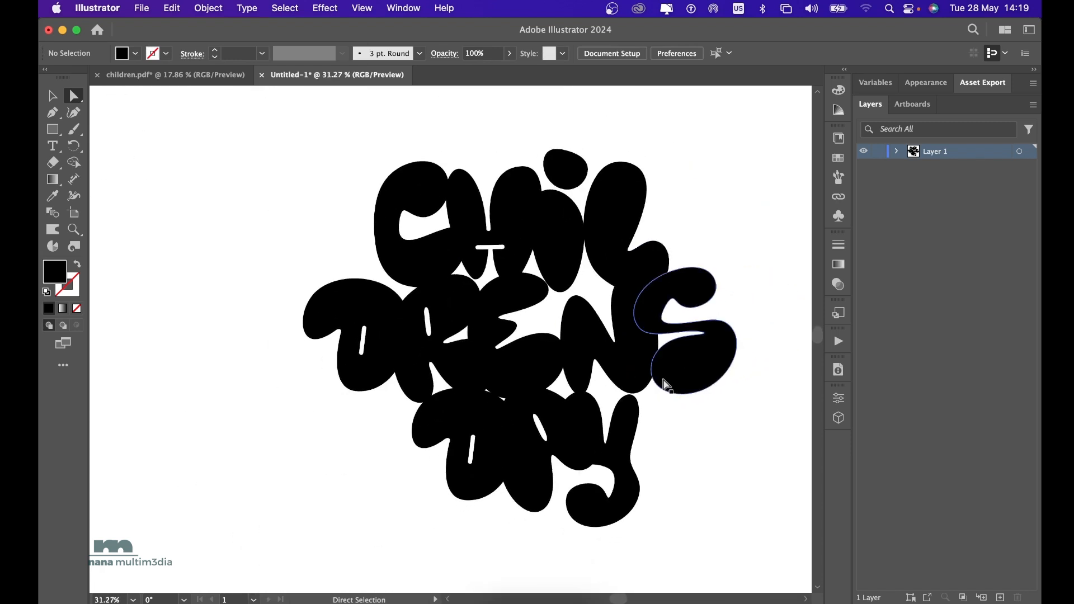
pyautogui.click(544, 495)
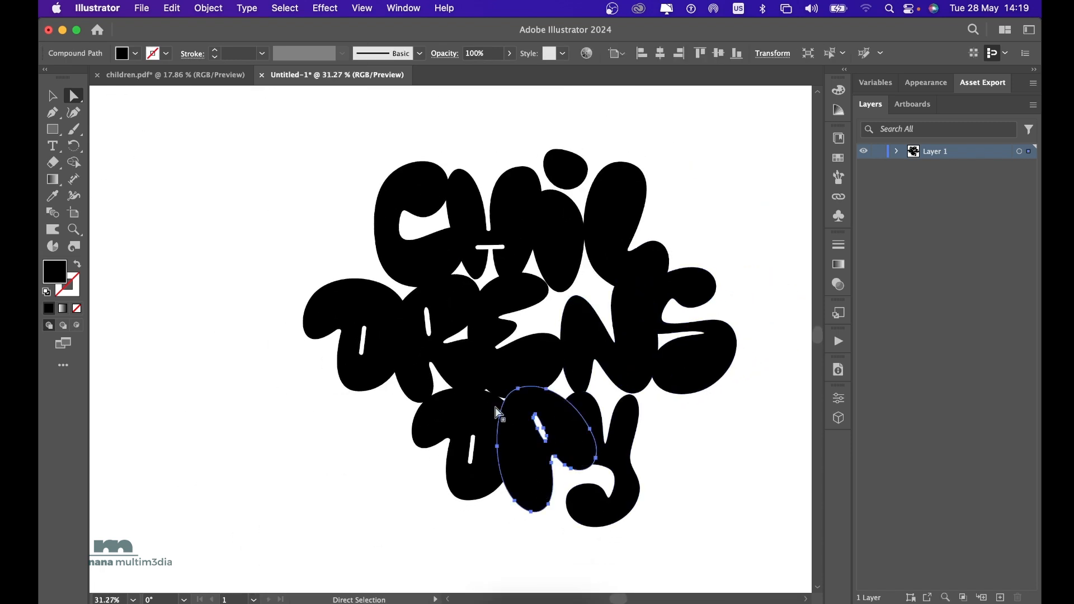
pyautogui.click(58, 96)
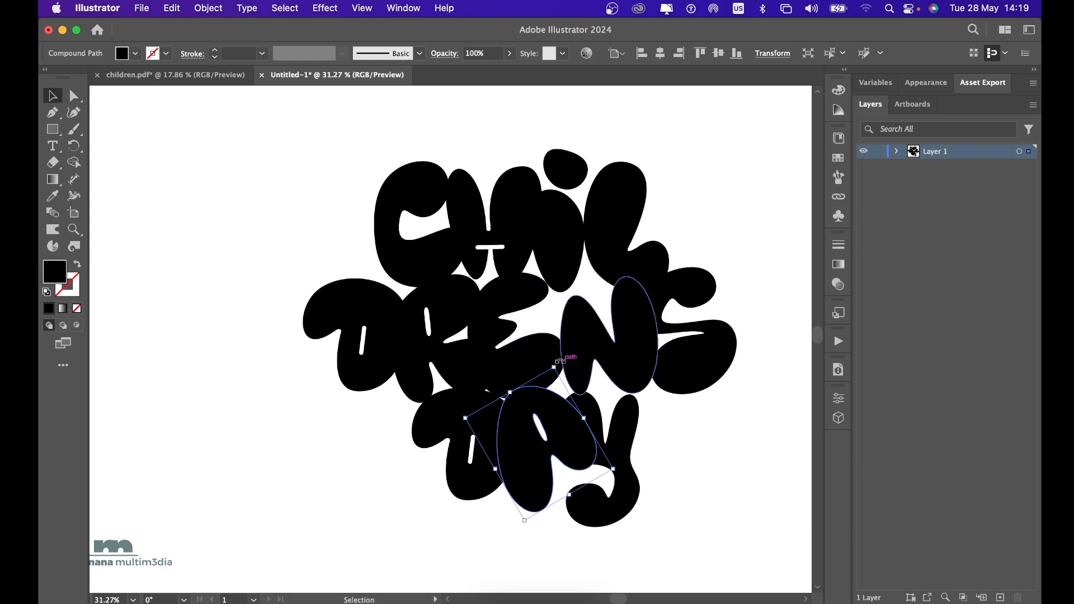
pyautogui.moveTo(560, 361); pyautogui.dragTo(692, 463)
pyautogui.hscroll(2, 690, 462)
pyautogui.scroll(1, 690, 462)
pyautogui.click(690, 461)
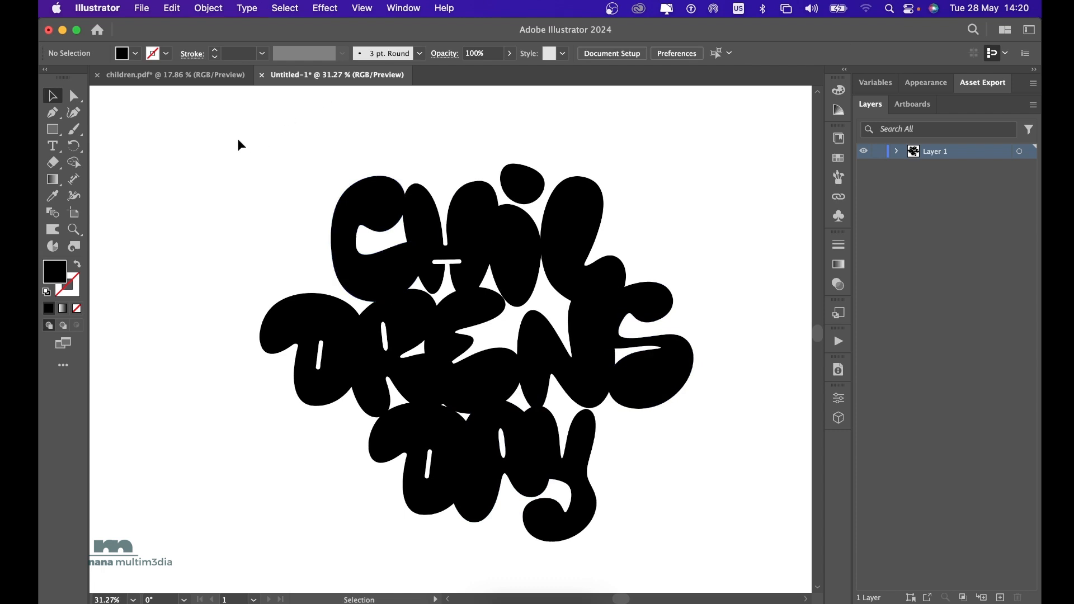
# Fill all the letters of the three-line lettering with orange.
pyautogui.moveTo(238, 138)
pyautogui.mouseDown()
pyautogui.moveTo(525, 336)
pyautogui.moveTo(713, 552)
pyautogui.moveTo(719, 578)
pyautogui.moveTo(695, 547)
pyautogui.mouseUp()
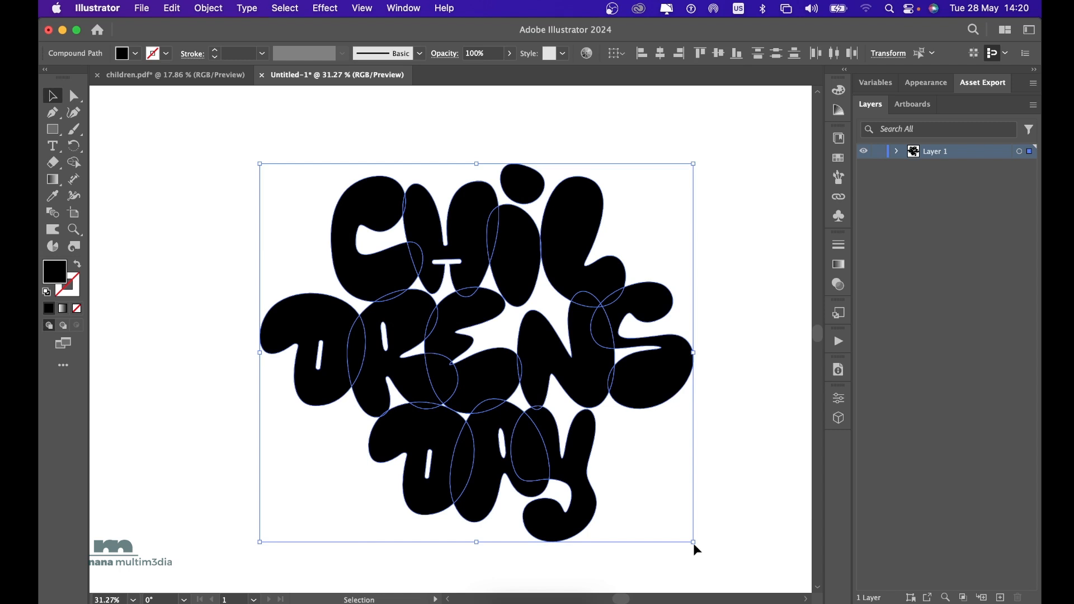
pyautogui.click(151, 53)
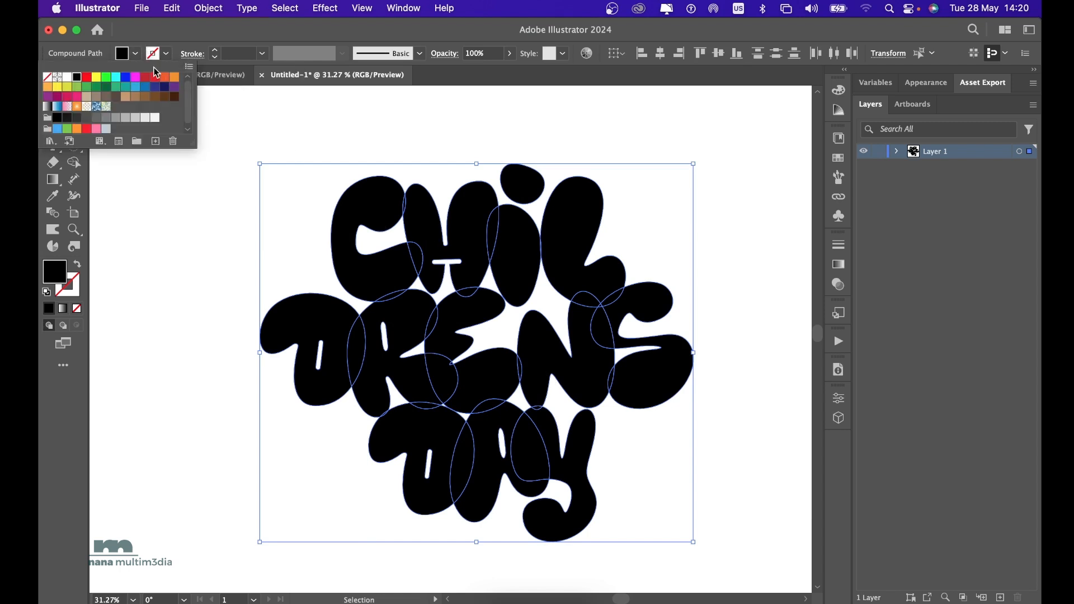
pyautogui.click(176, 83)
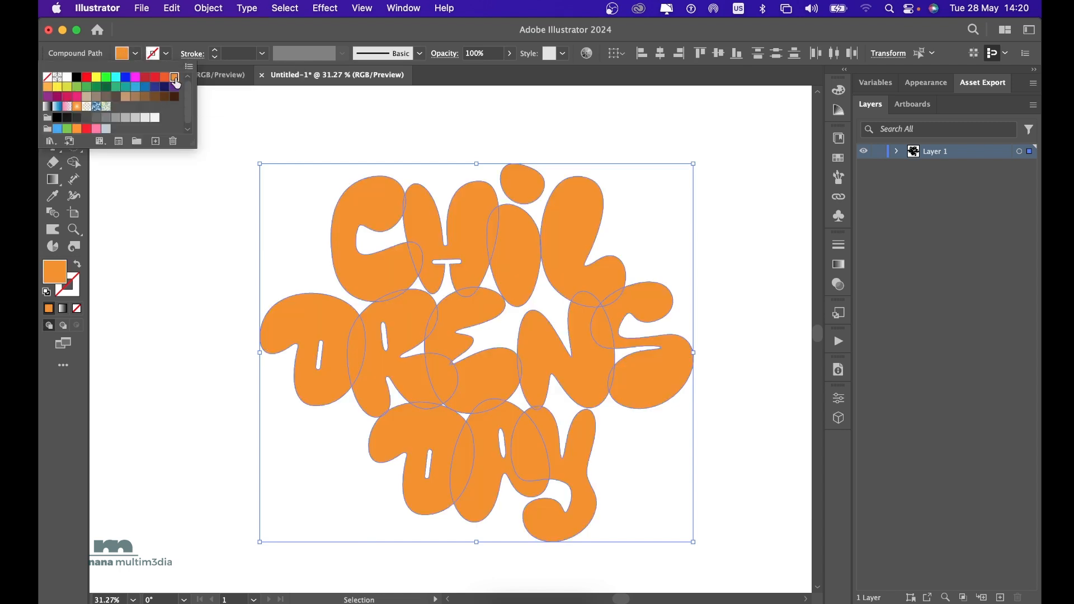
pyautogui.click(174, 280)
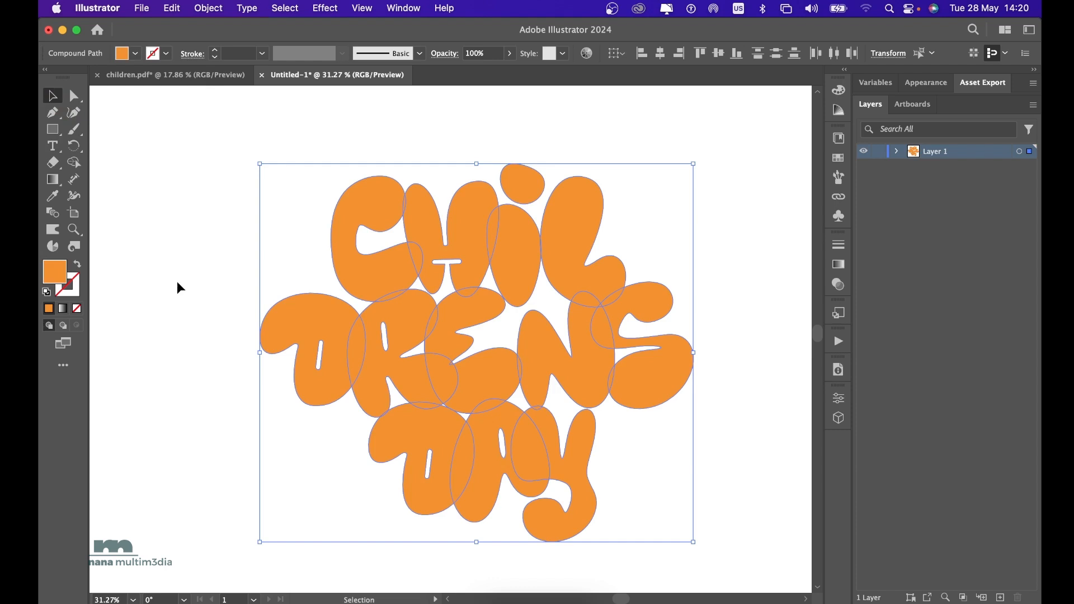
pyautogui.click(177, 281)
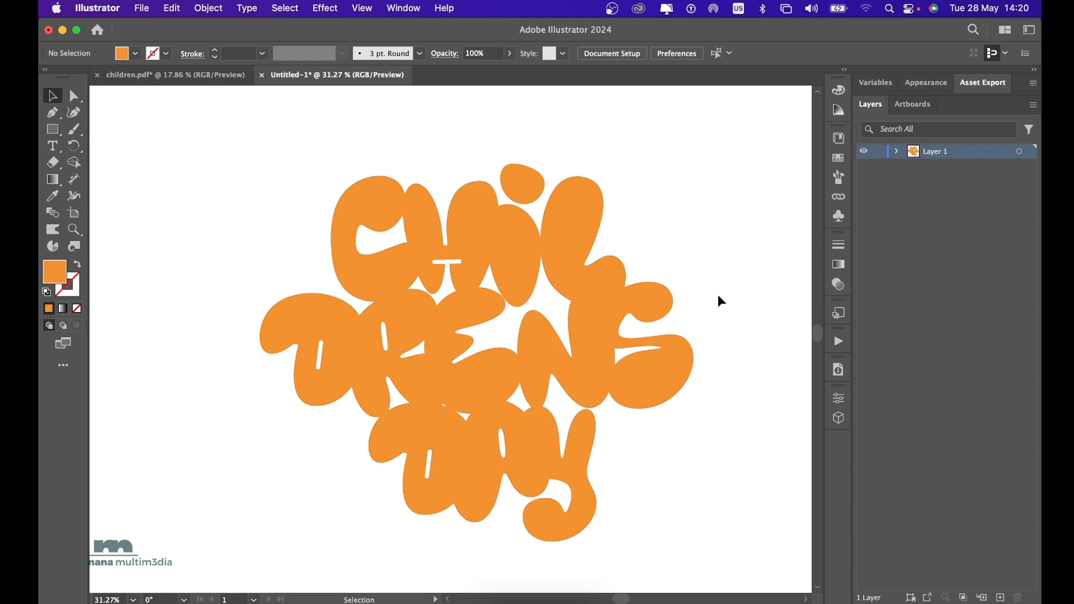
# Apply the 3D Inflate effect to the C in the CHIL line.
pyautogui.hscroll(3, 718, 297)
pyautogui.scroll(-1, 718, 297)
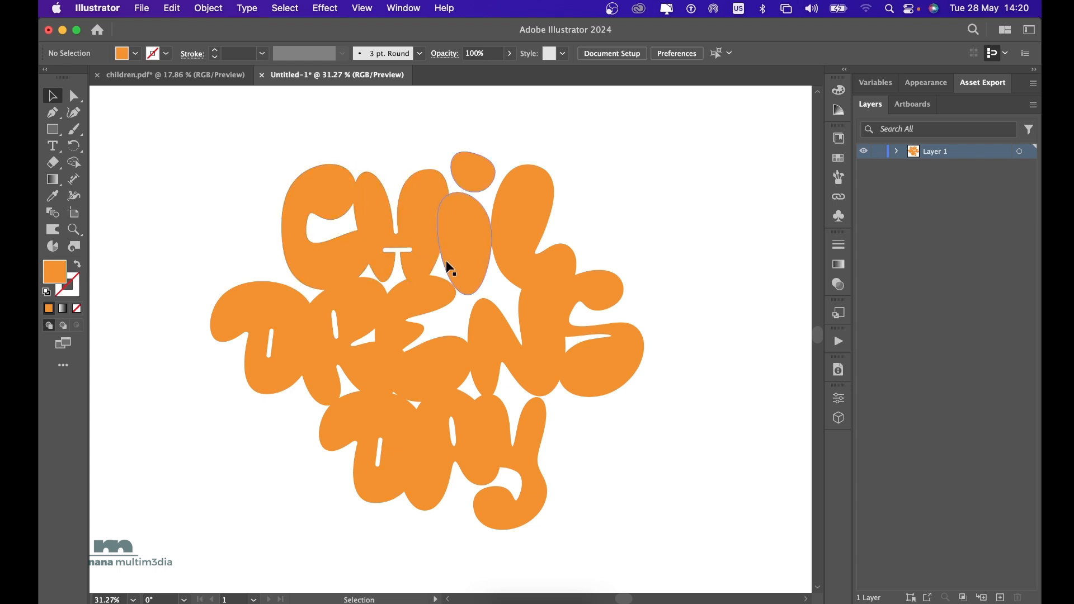
pyautogui.click(326, 185)
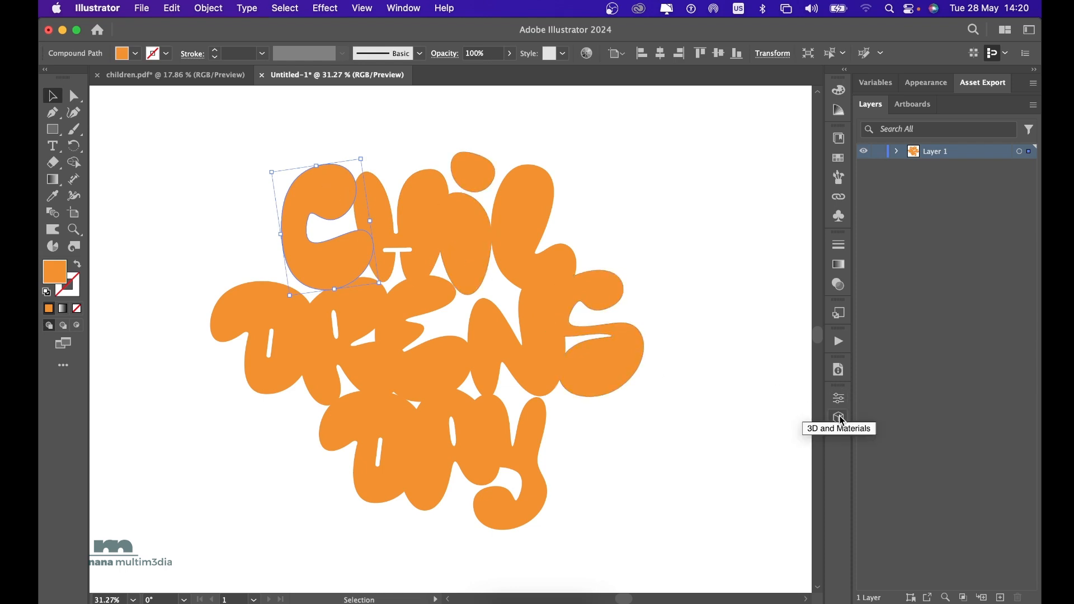
pyautogui.click(398, 7)
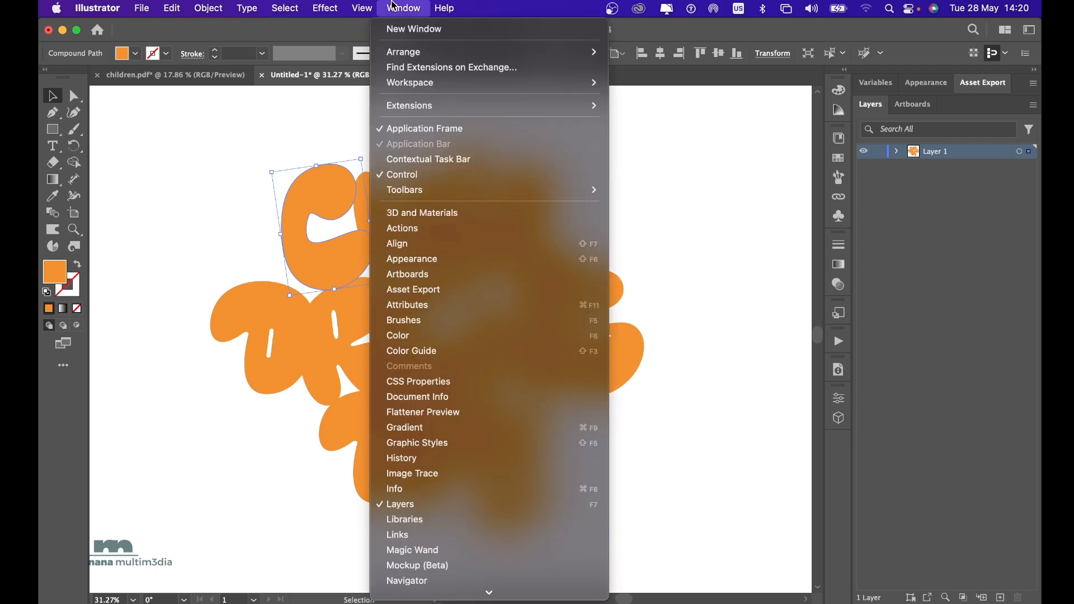
pyautogui.click(433, 218)
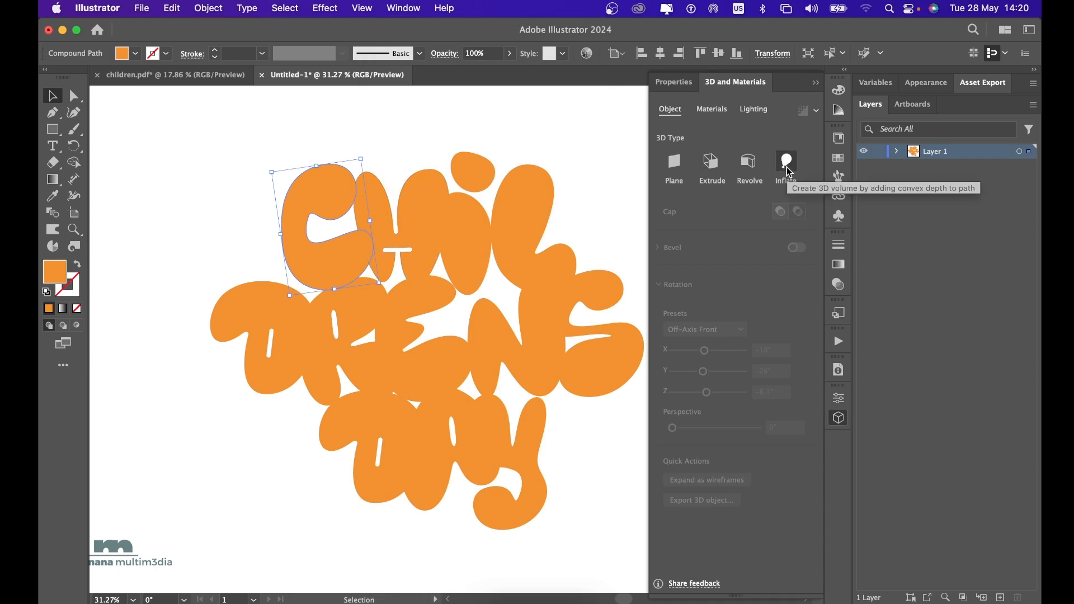
pyautogui.click(786, 166)
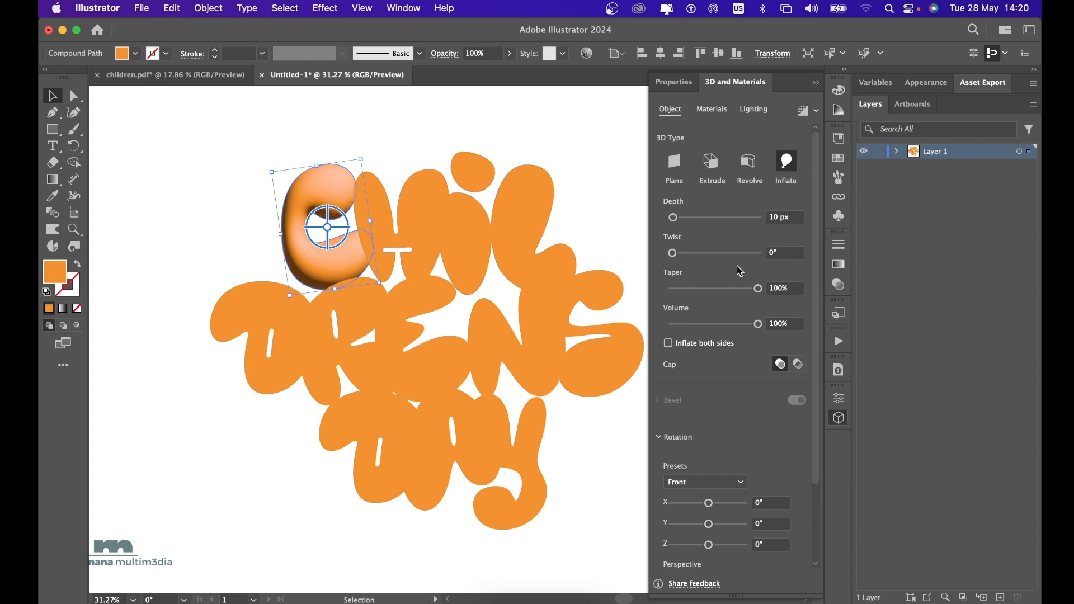
pyautogui.scroll(-4, 725, 454)
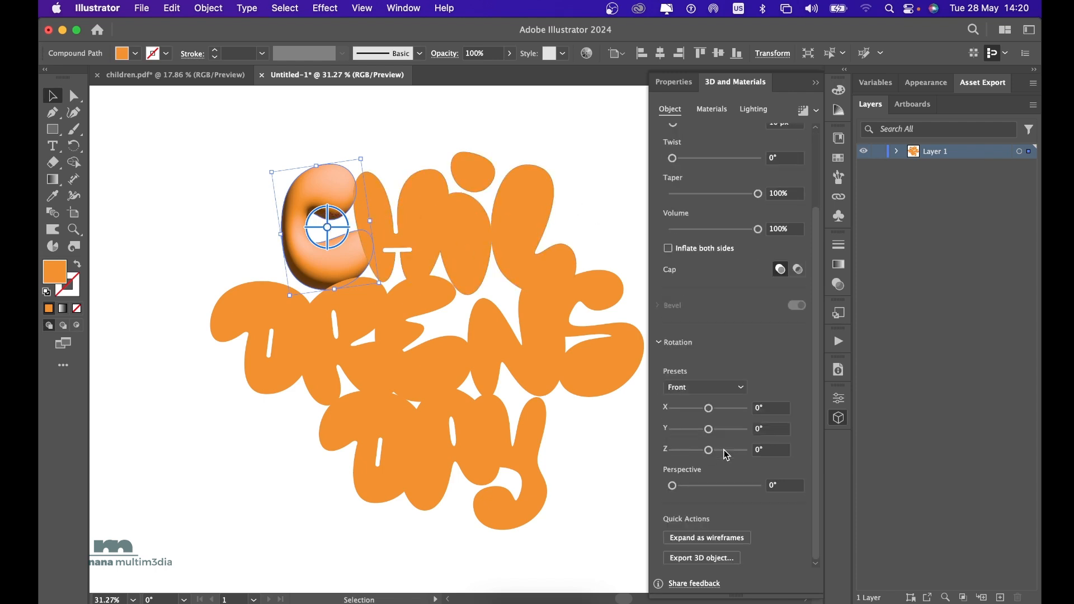
pyautogui.scroll(4, 725, 453)
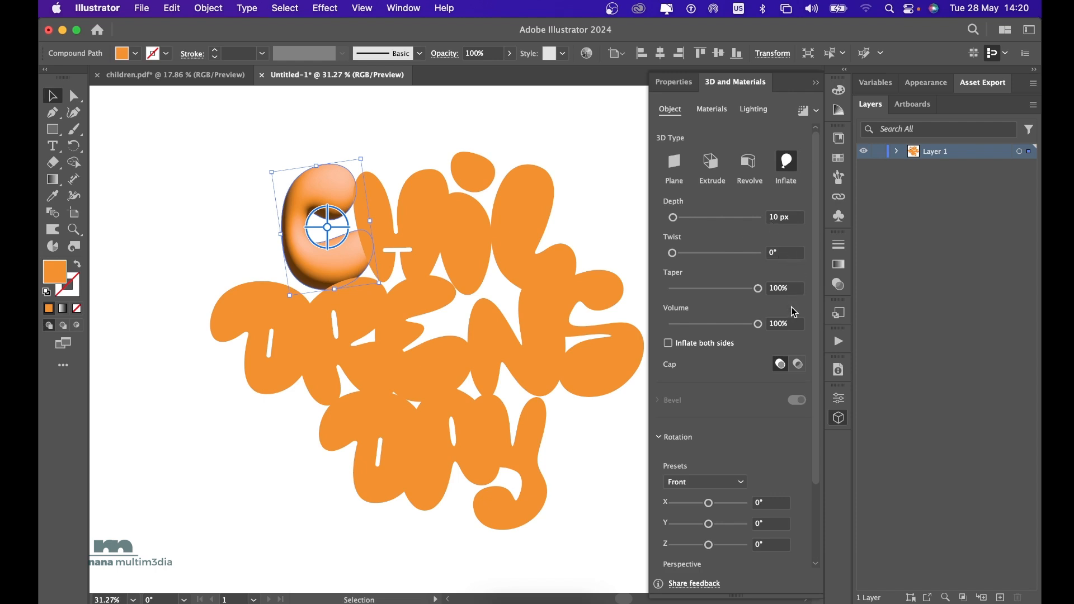
# Set the C's light intensity to 90% and softness to 37%, and render it with ray tracing.
pyautogui.click(764, 115)
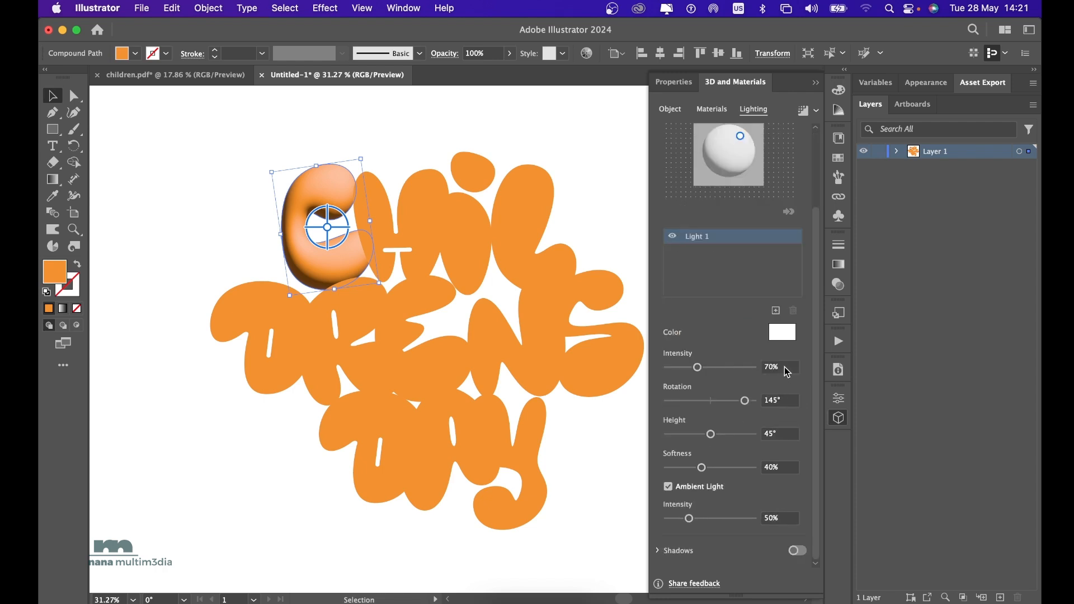
pyautogui.click(787, 372)
pyautogui.write('90')
pyautogui.press('Return')
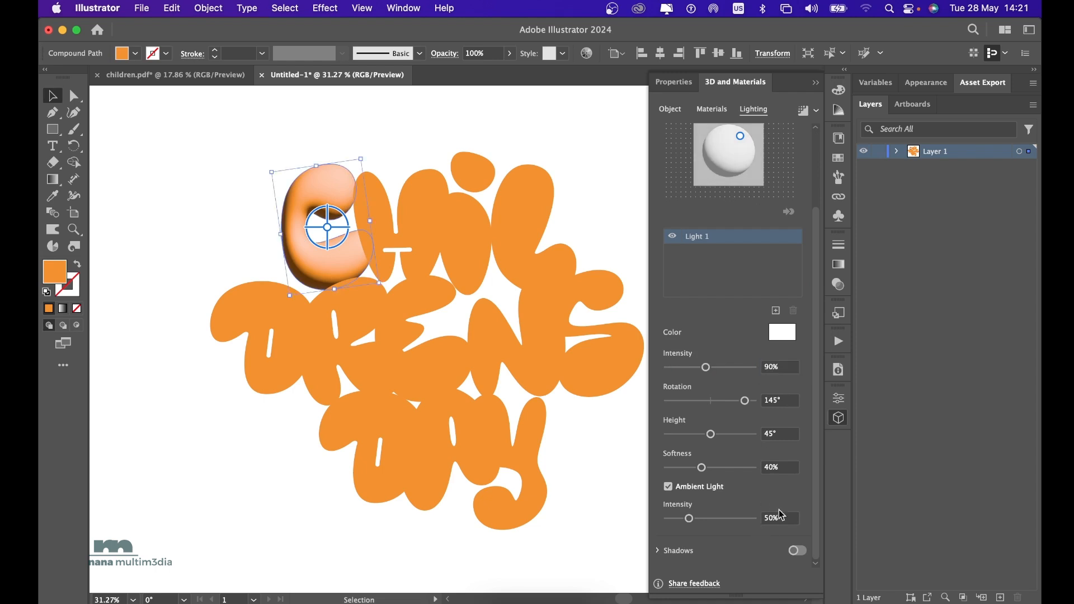
pyautogui.click(788, 469)
pyautogui.press('BackSpace')
pyautogui.press('BackSpace')
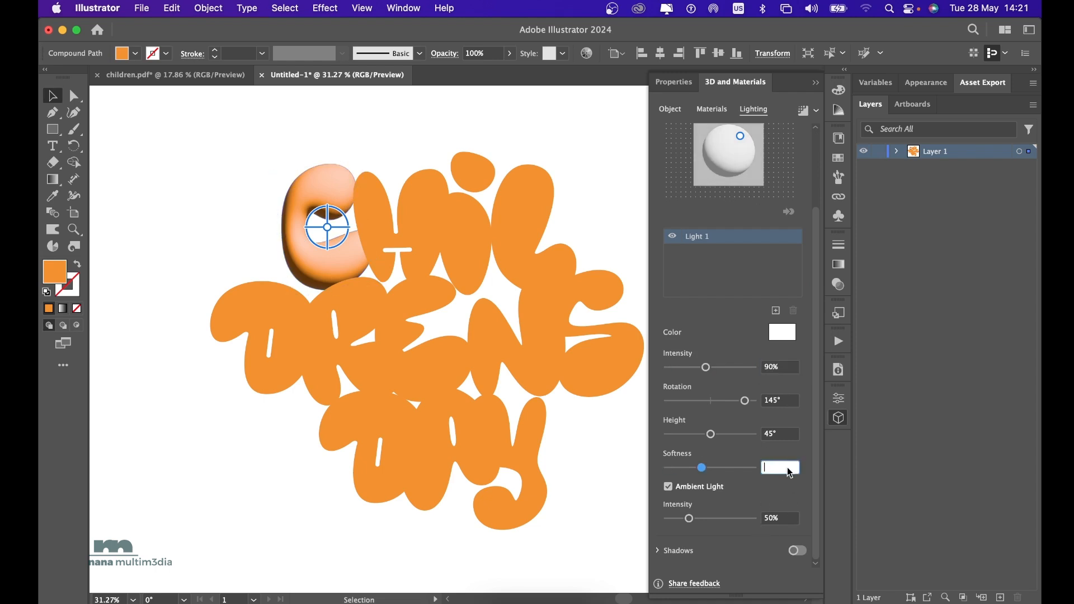
pyautogui.write('37')
pyautogui.press('Return')
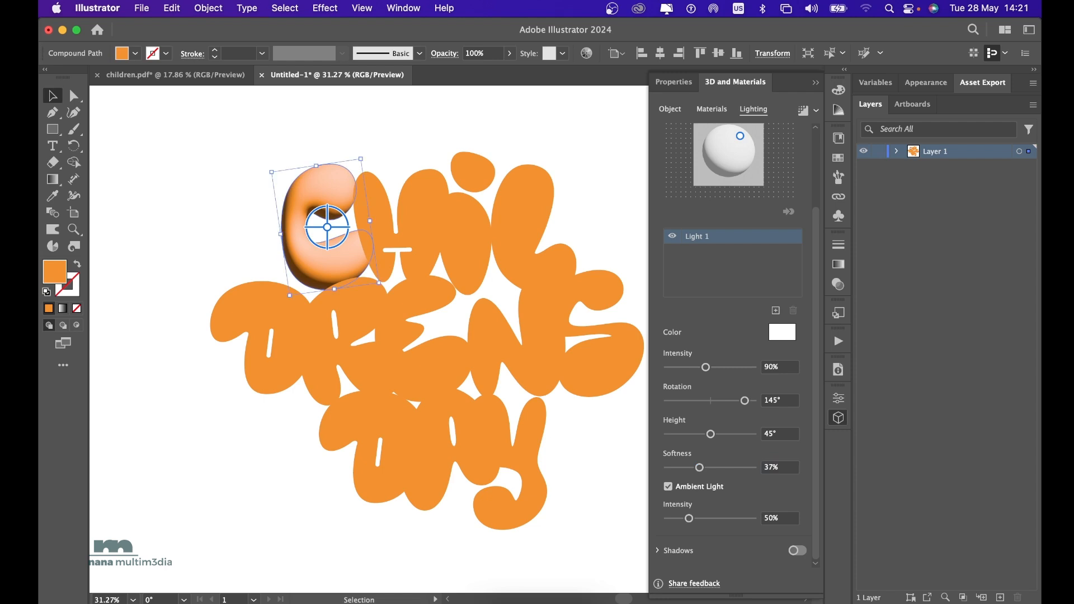
pyautogui.click(802, 114)
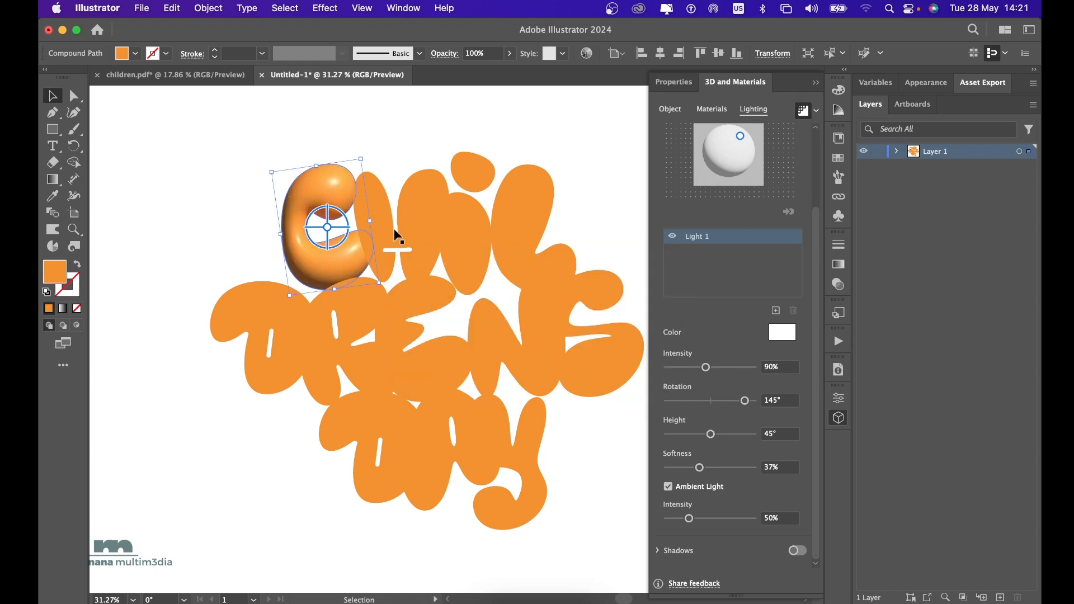
pyautogui.click(230, 166)
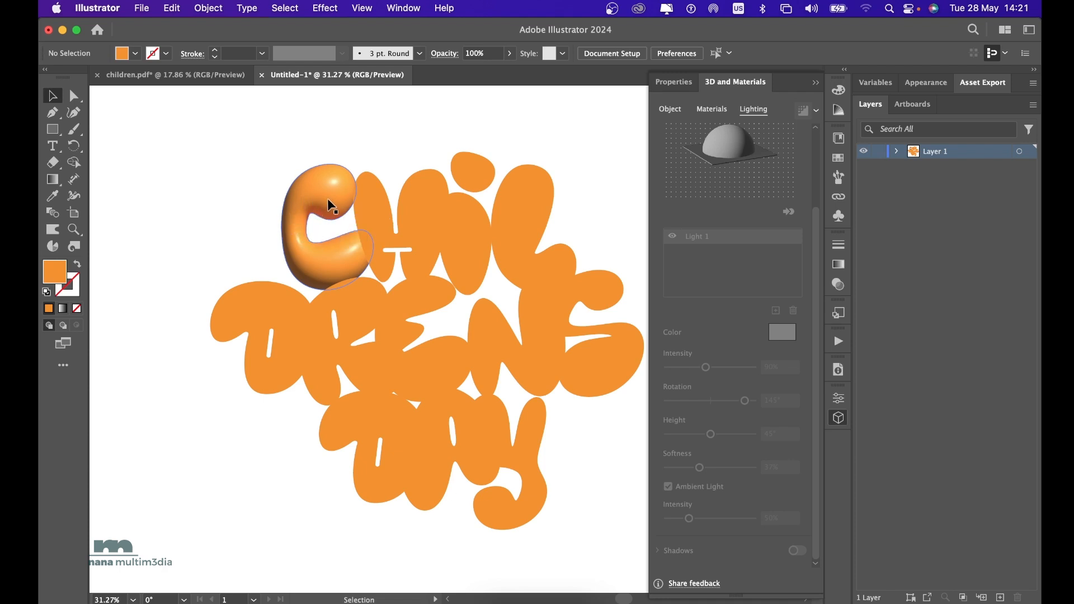
# Apply the 3D Inflate effect to the H in the CHIL line.
pyautogui.click(415, 221)
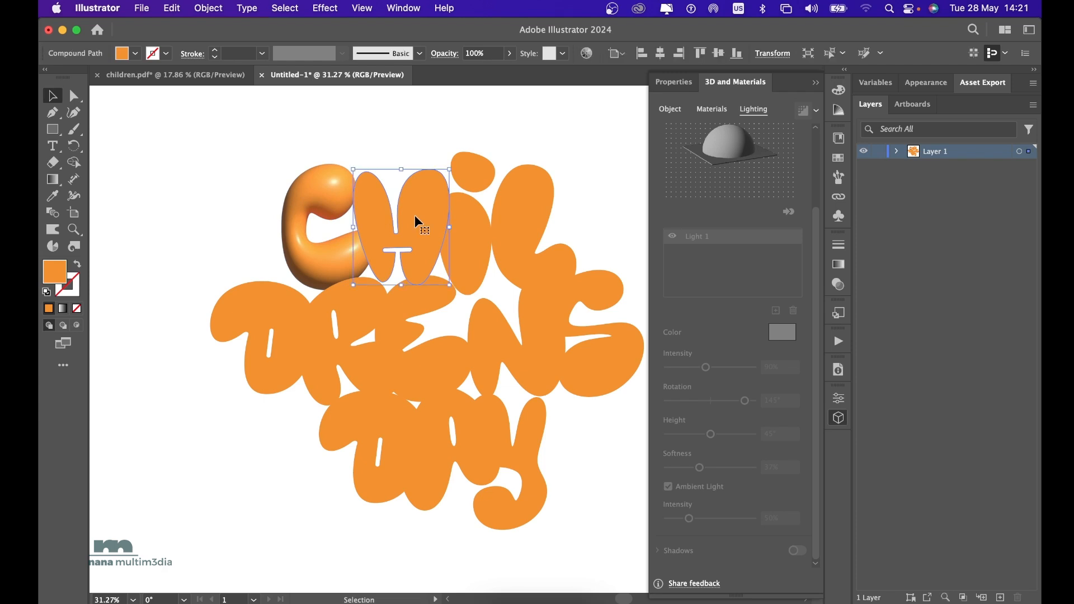
pyautogui.click(676, 113)
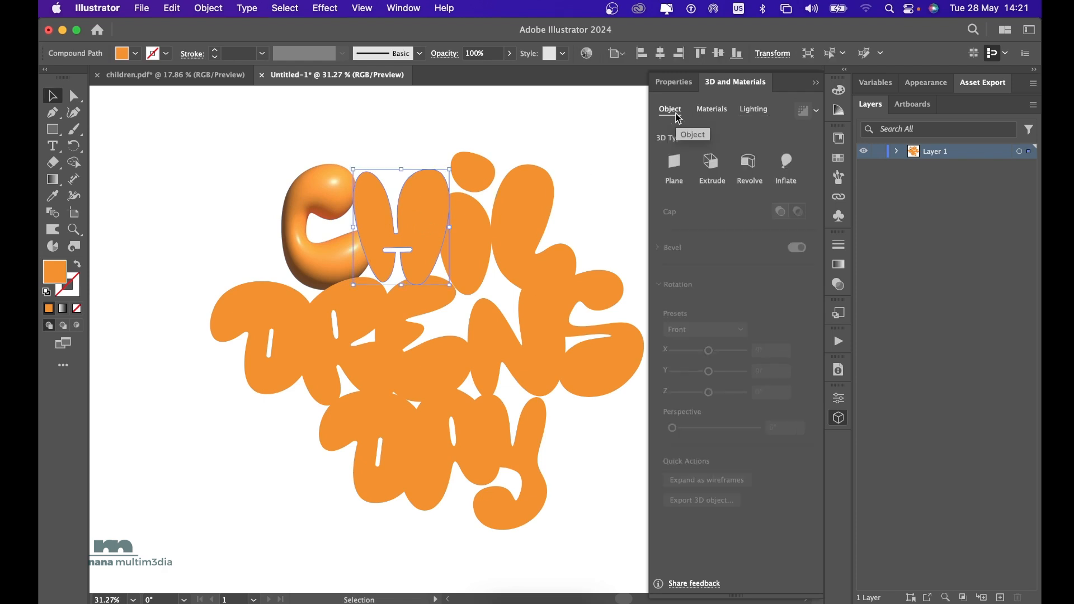
pyautogui.click(788, 164)
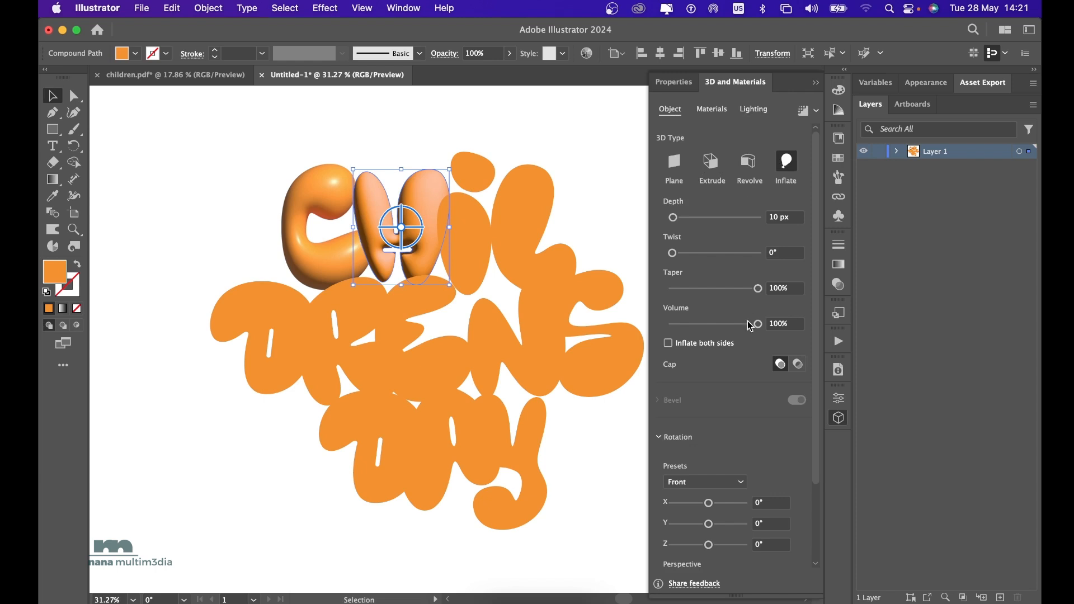
# Set the light intensity on the inflated H to 90%.
pyautogui.click(762, 111)
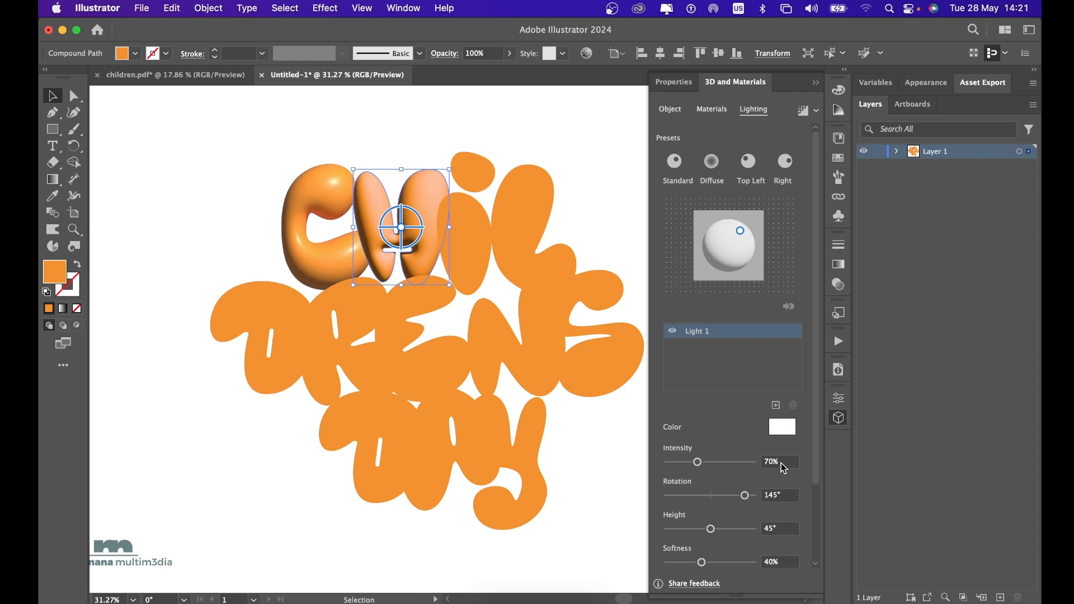
pyautogui.click(783, 468)
pyautogui.press('BackSpace')
pyautogui.press('BackSpace')
pyautogui.press('BackSpace')
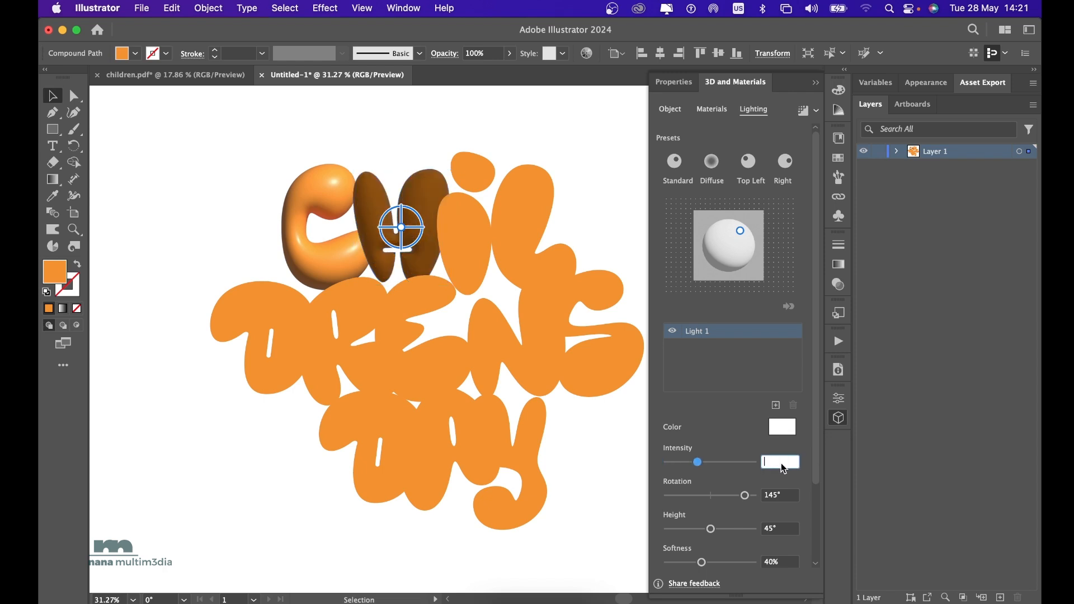
pyautogui.write('90')
pyautogui.press('Return')
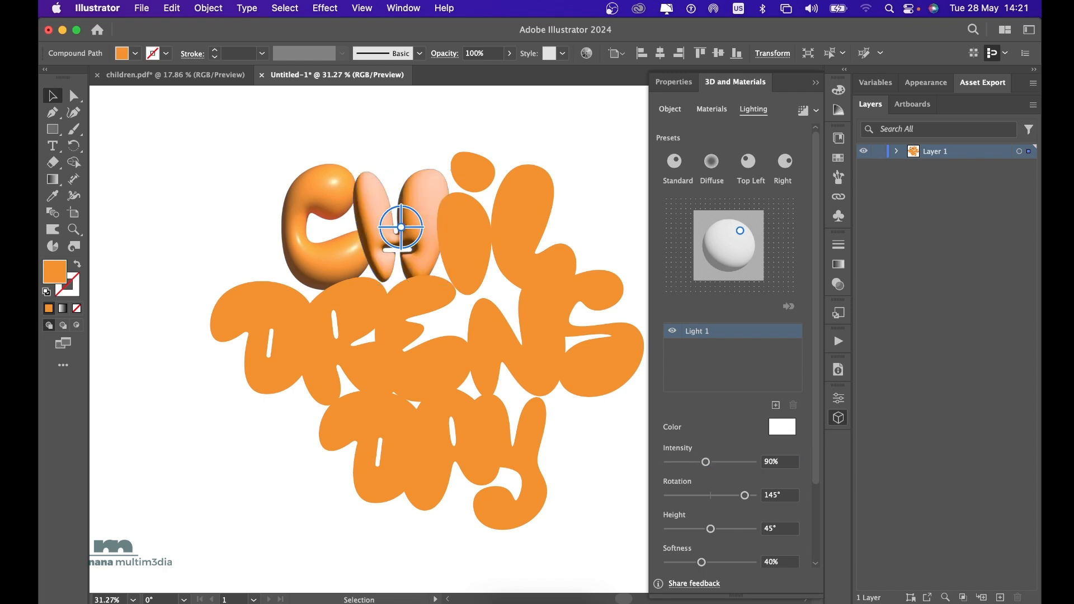
# Set the light softness on the H to 37% and render it with ray tracing.
pyautogui.click(787, 562)
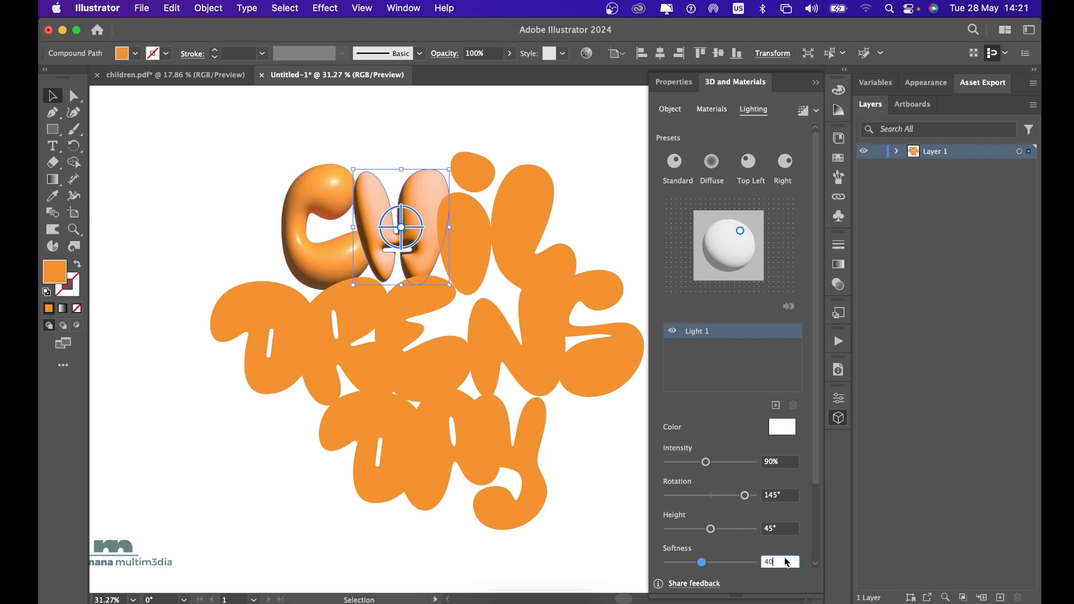
pyautogui.press('BackSpace')
pyautogui.press('BackSpace')
pyautogui.write('3')
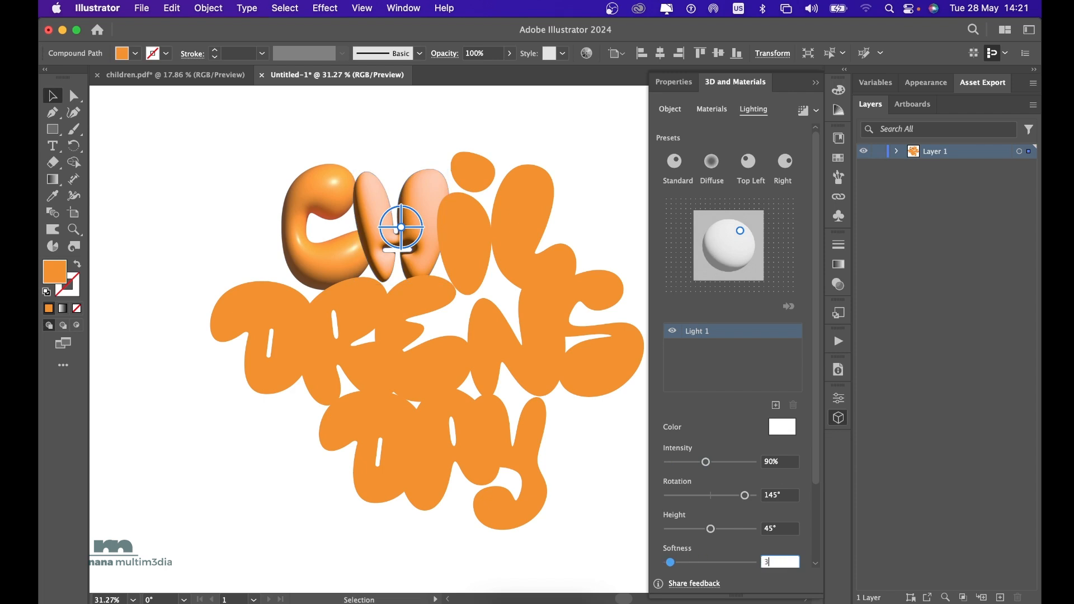
pyautogui.write('7')
pyautogui.press('Return')
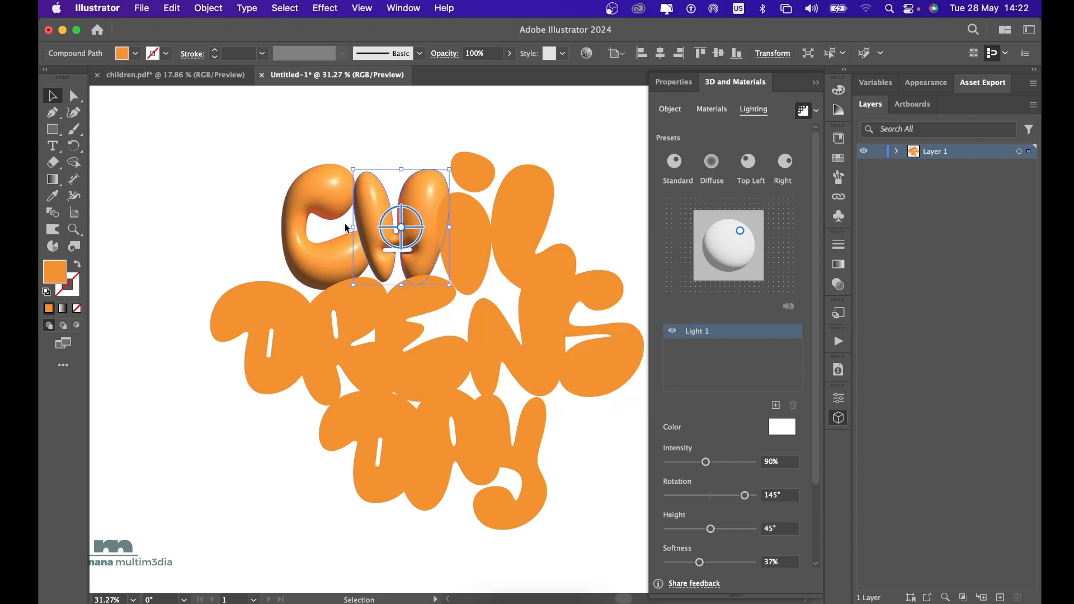
# Inflate all the remaining letters with 90% light intensity, 37% softness and ray tracing, then close the 3D settings.
pyautogui.click(474, 246)
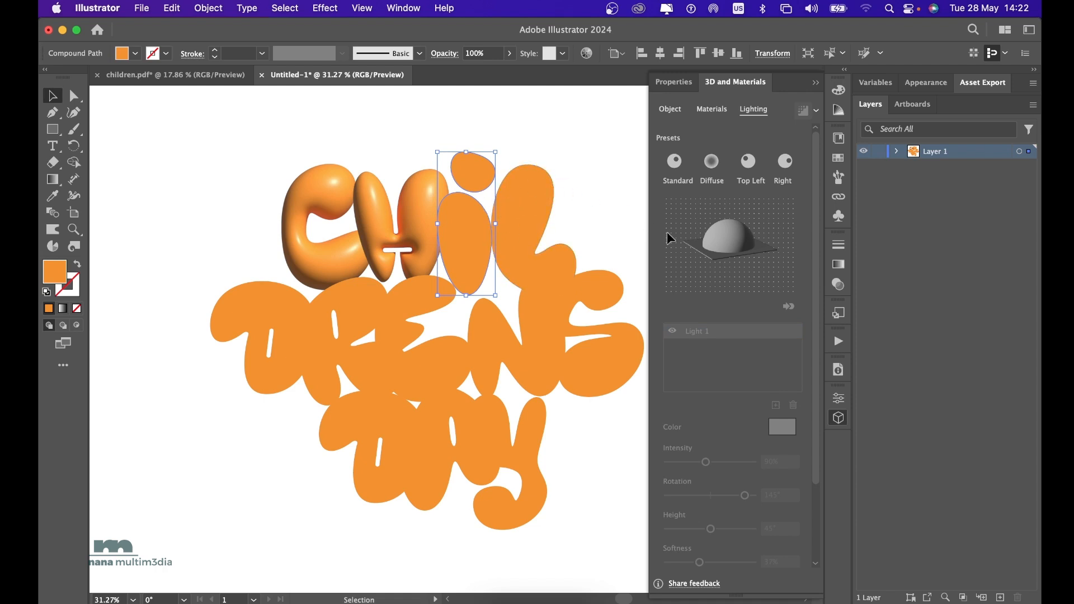
pyautogui.click(677, 116)
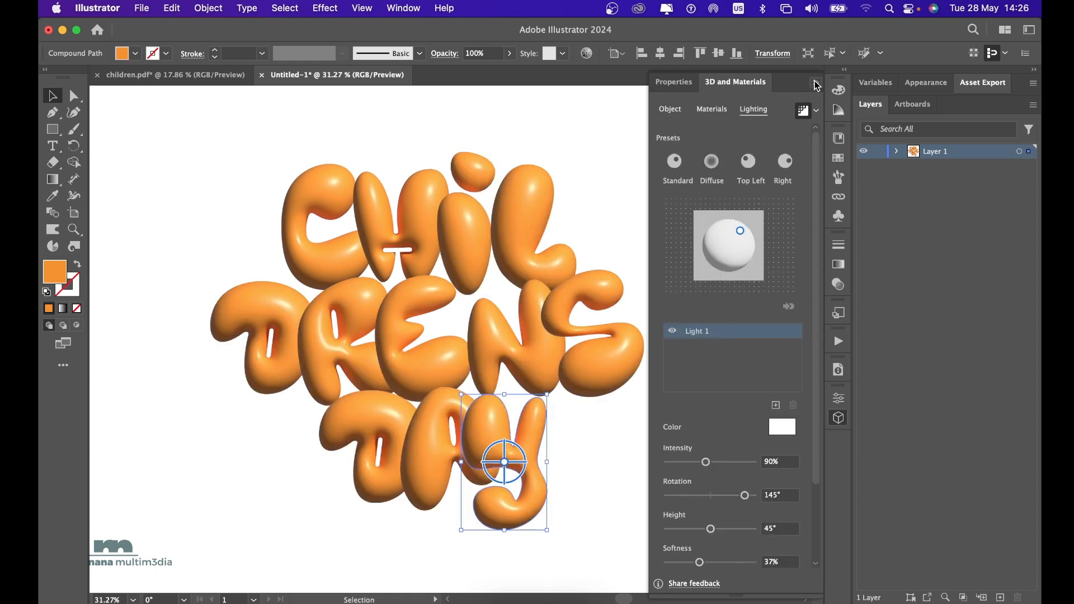
pyautogui.click(816, 84)
pyautogui.click(615, 457)
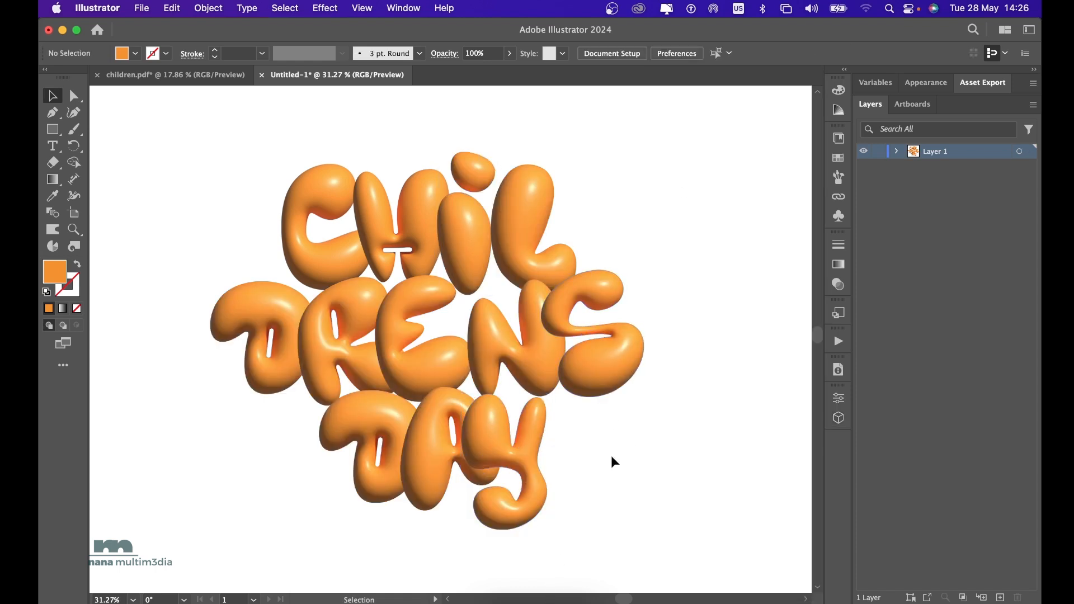
# Move the Y of DAY slightly away from the A, and the C of CHIL closer to the H.
pyautogui.moveTo(488, 433); pyautogui.dragTo(498, 429)
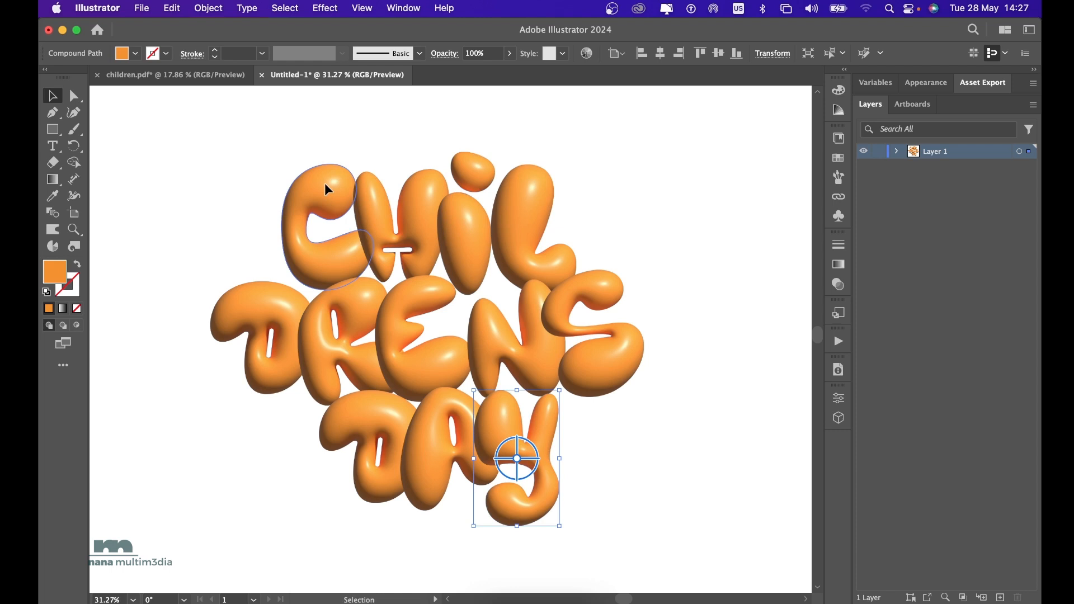
pyautogui.moveTo(319, 184); pyautogui.dragTo(334, 187)
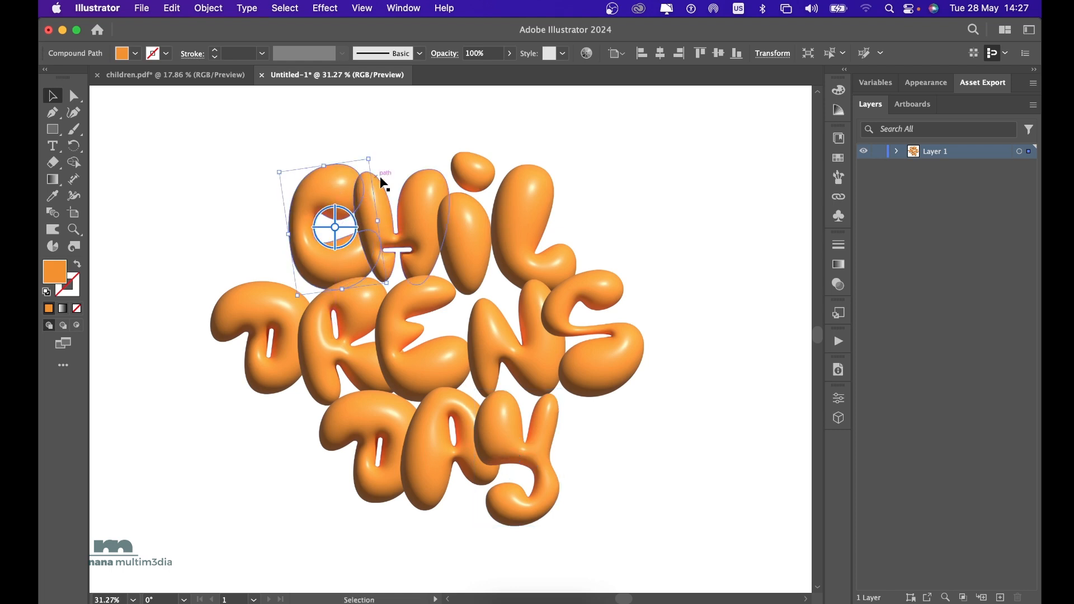
# Send the L of CHIL behind the I in the layer stack and move it closer to the I.
pyautogui.click(516, 201)
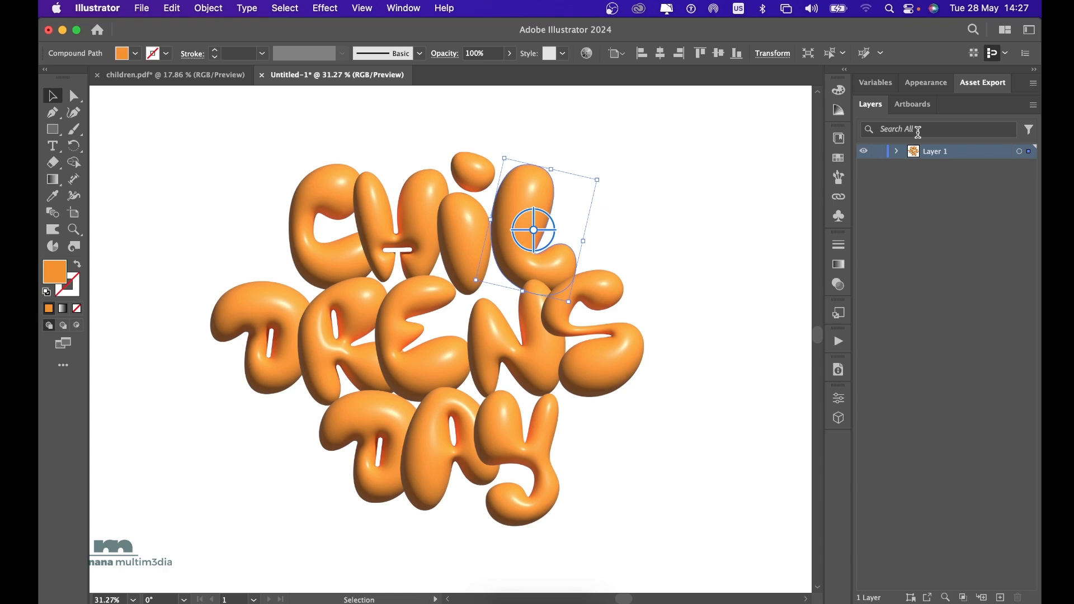
pyautogui.click(898, 152)
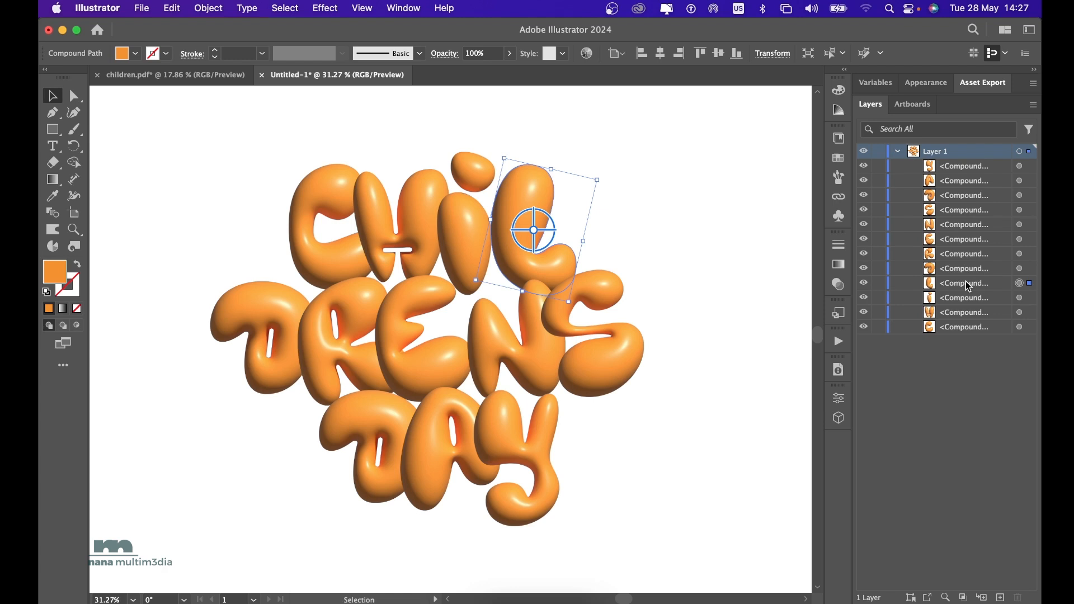
pyautogui.moveTo(968, 286); pyautogui.dragTo(968, 306)
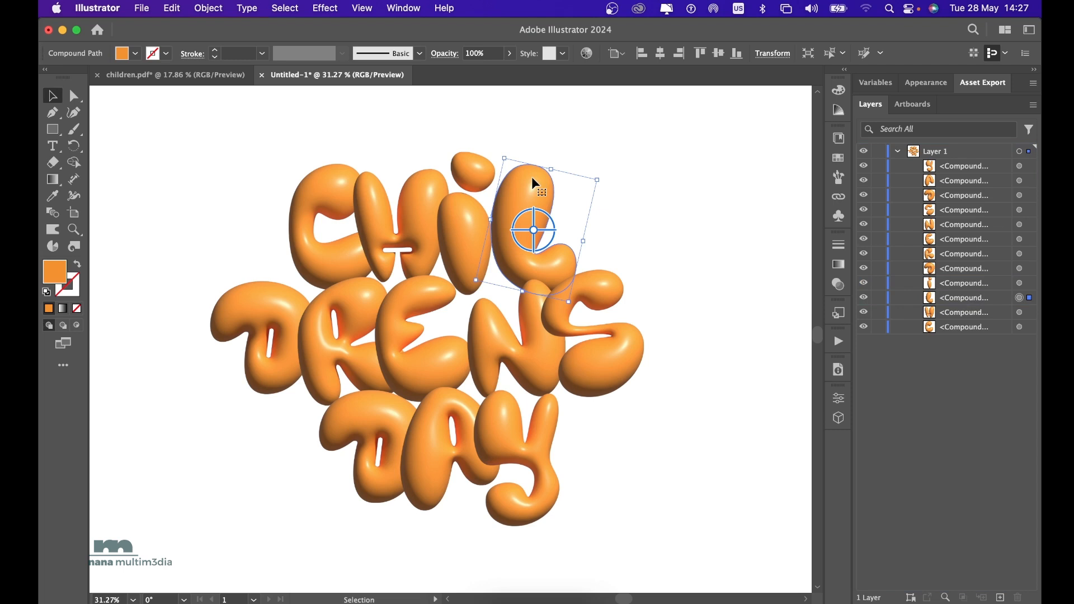
pyautogui.moveTo(532, 178); pyautogui.dragTo(522, 178)
pyautogui.click(626, 202)
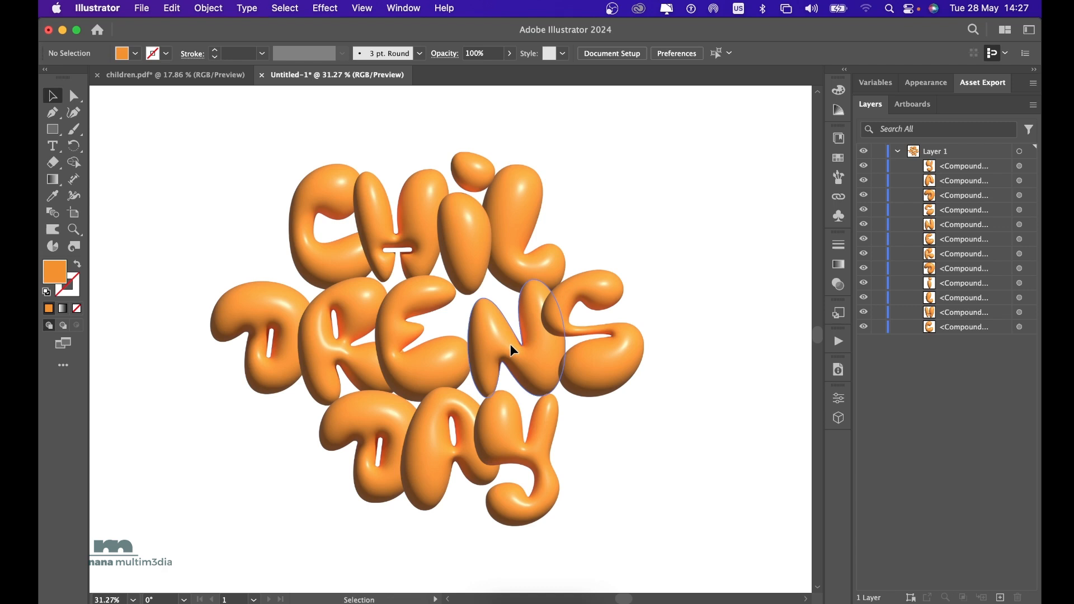
# Move the N closer to the E in the DRENS line, and the S closer to the N.
pyautogui.moveTo(514, 349); pyautogui.dragTo(500, 342)
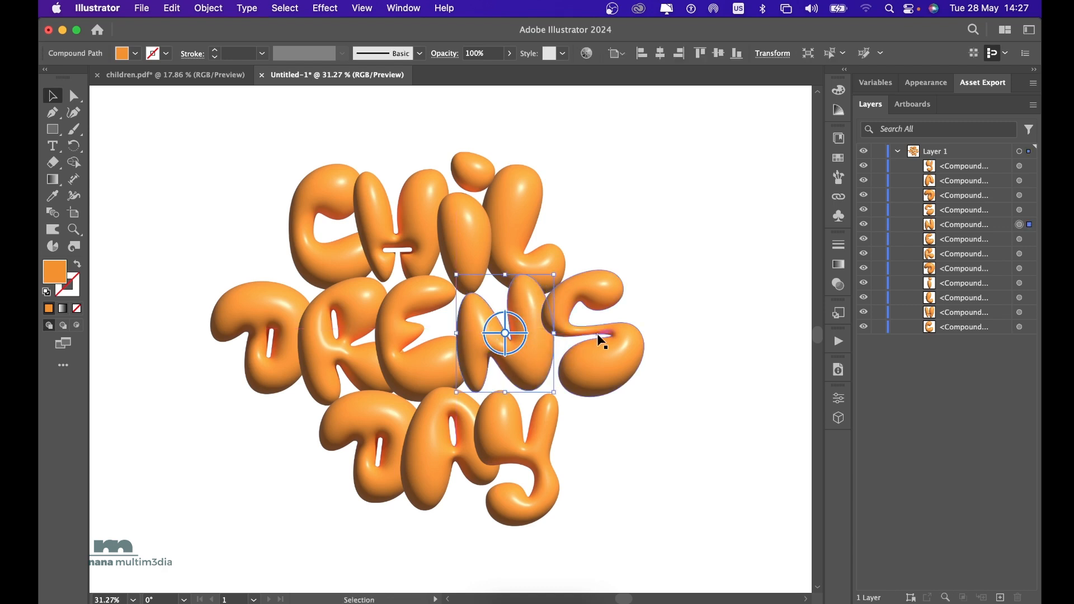
pyautogui.moveTo(611, 344); pyautogui.dragTo(595, 344)
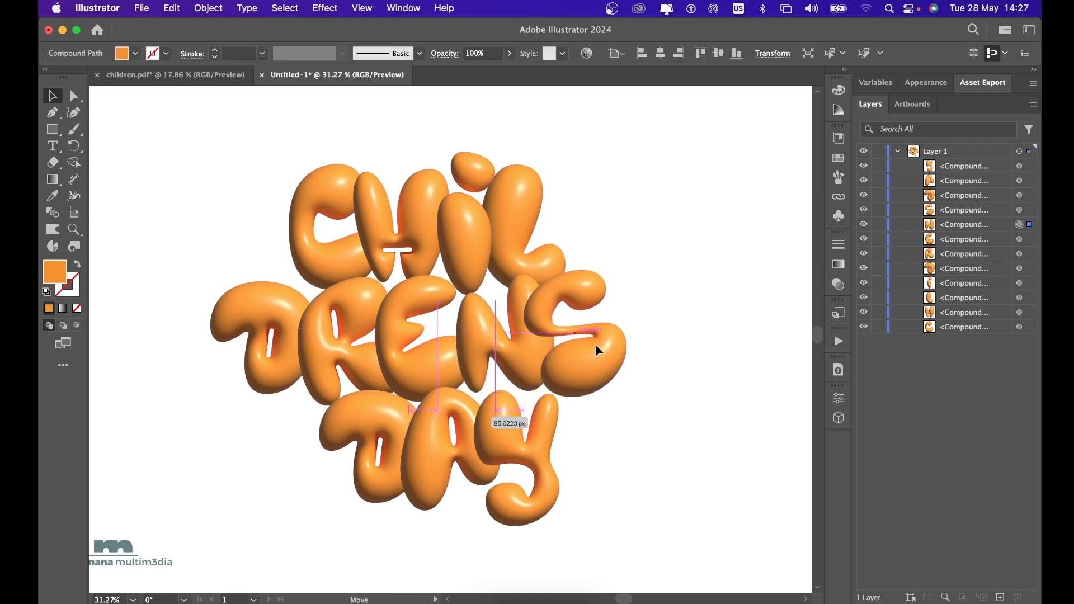
# Bring the E of the DRENS line in front of the N and nudge it slightly toward the N.
pyautogui.click(428, 360)
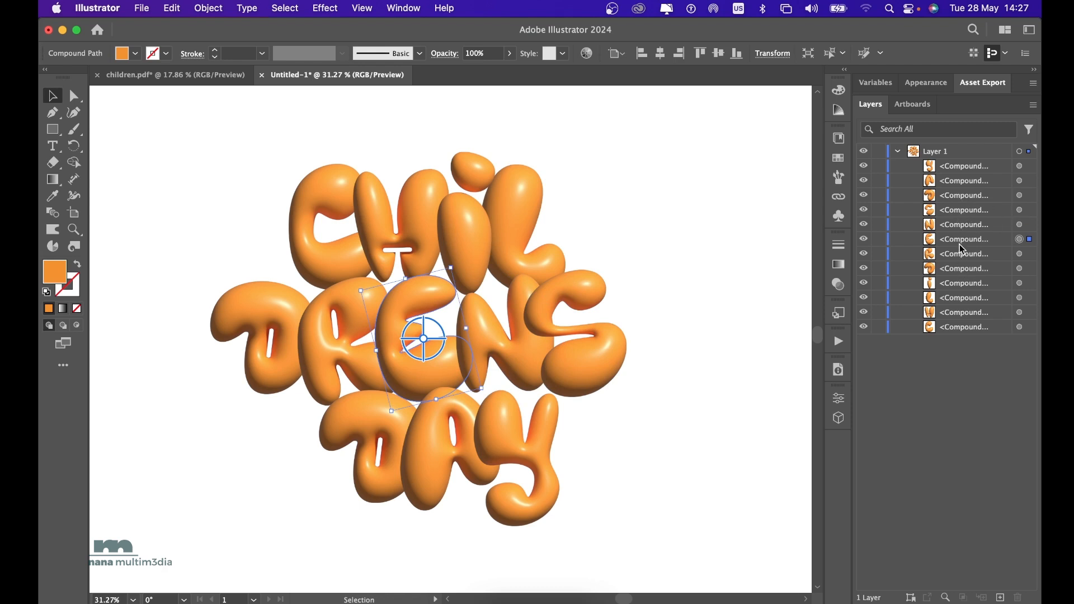
pyautogui.moveTo(959, 242); pyautogui.dragTo(960, 227)
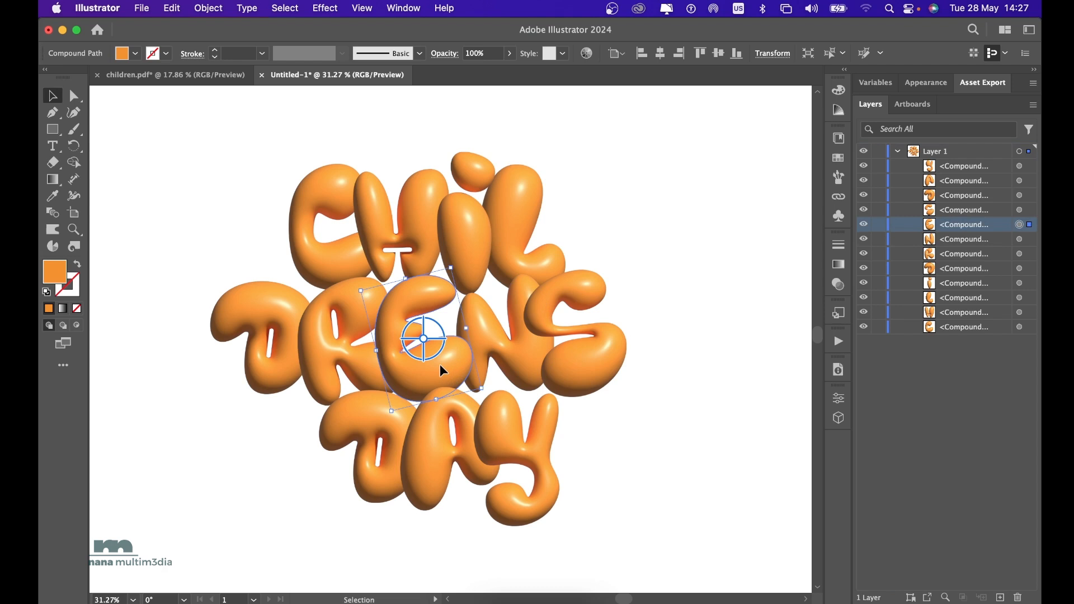
pyautogui.moveTo(441, 365); pyautogui.dragTo(445, 365)
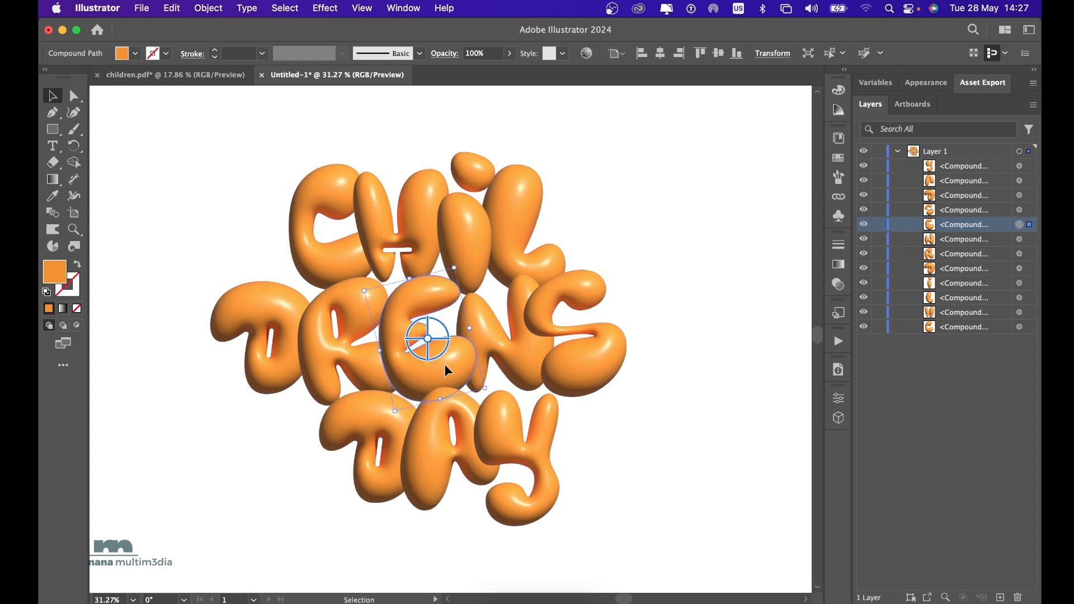
# Bring the D of the DRENS line in front of the R in the layer stack.
pyautogui.click(277, 318)
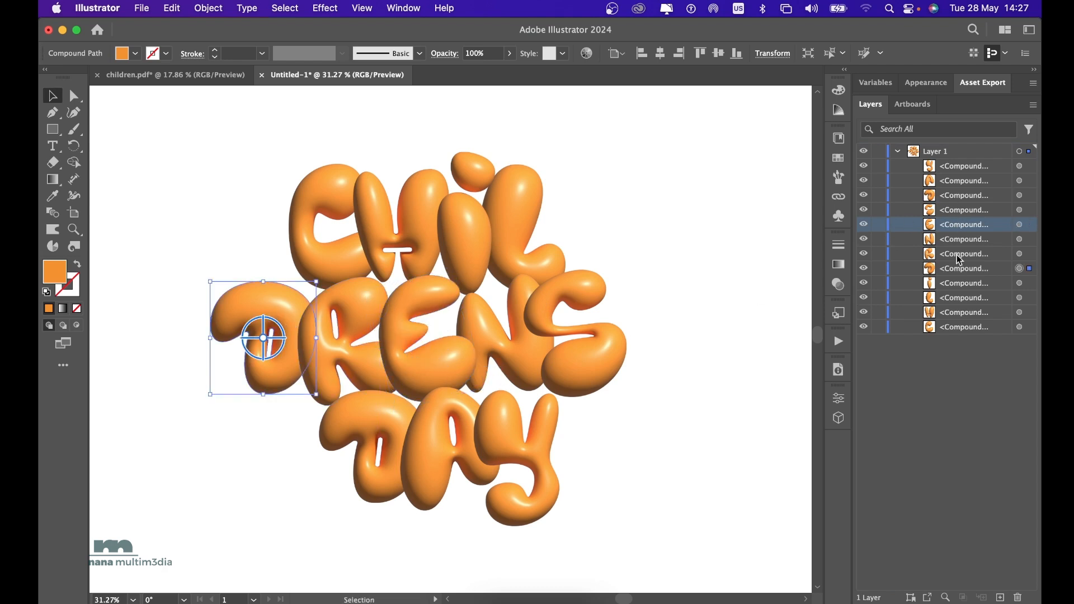
pyautogui.click(960, 273)
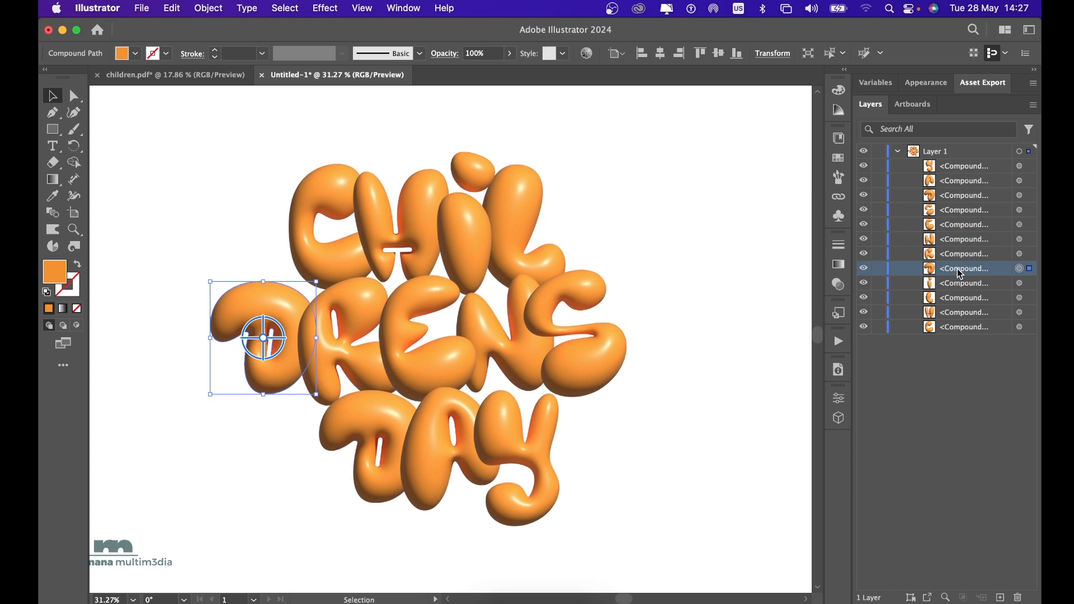
pyautogui.moveTo(959, 273); pyautogui.dragTo(945, 232)
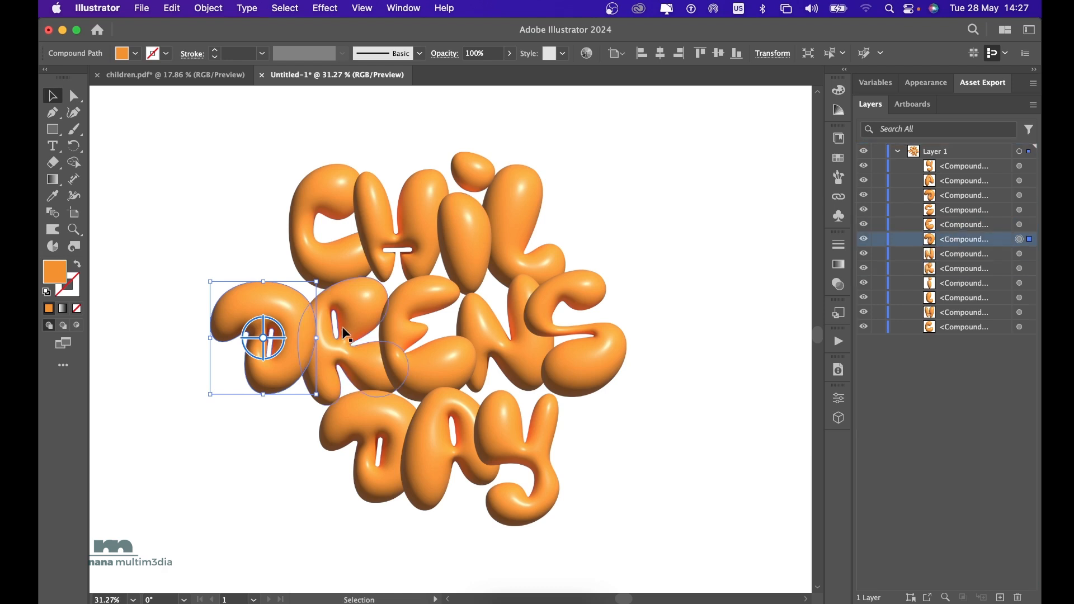
# Nudge the D of the DRENS line toward the R and rotate it slightly counterclockwise.
pyautogui.moveTo(302, 363); pyautogui.dragTo(305, 365)
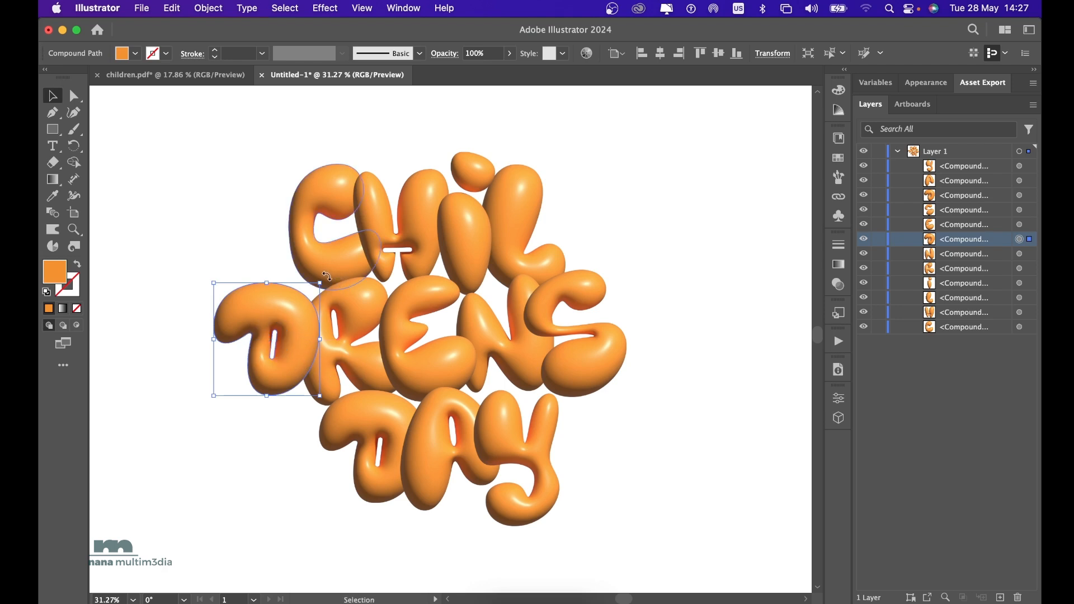
pyautogui.moveTo(326, 276); pyautogui.dragTo(320, 267)
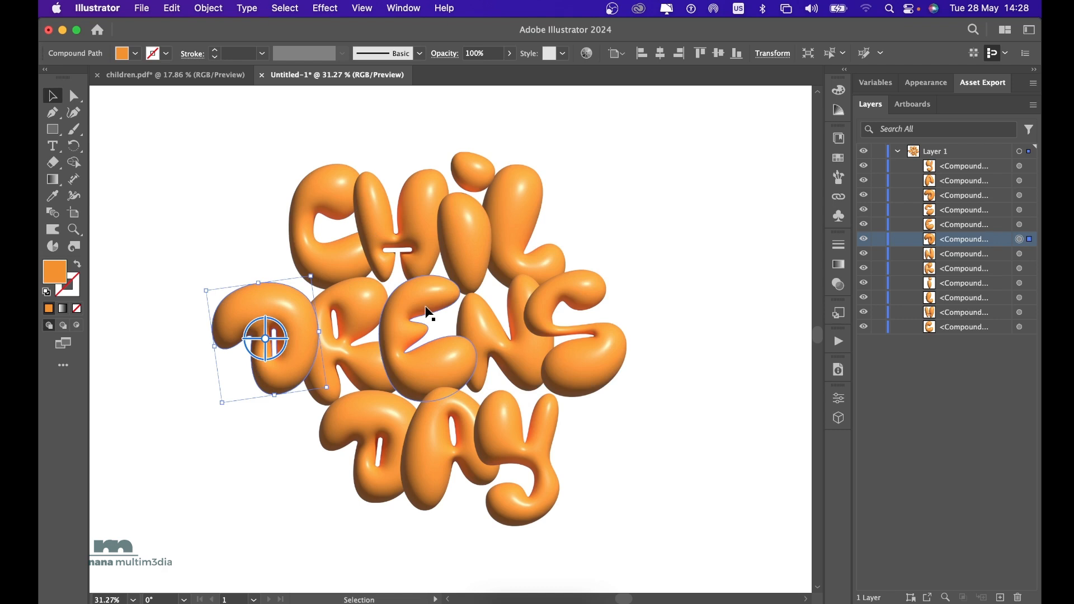
pyautogui.click(688, 302)
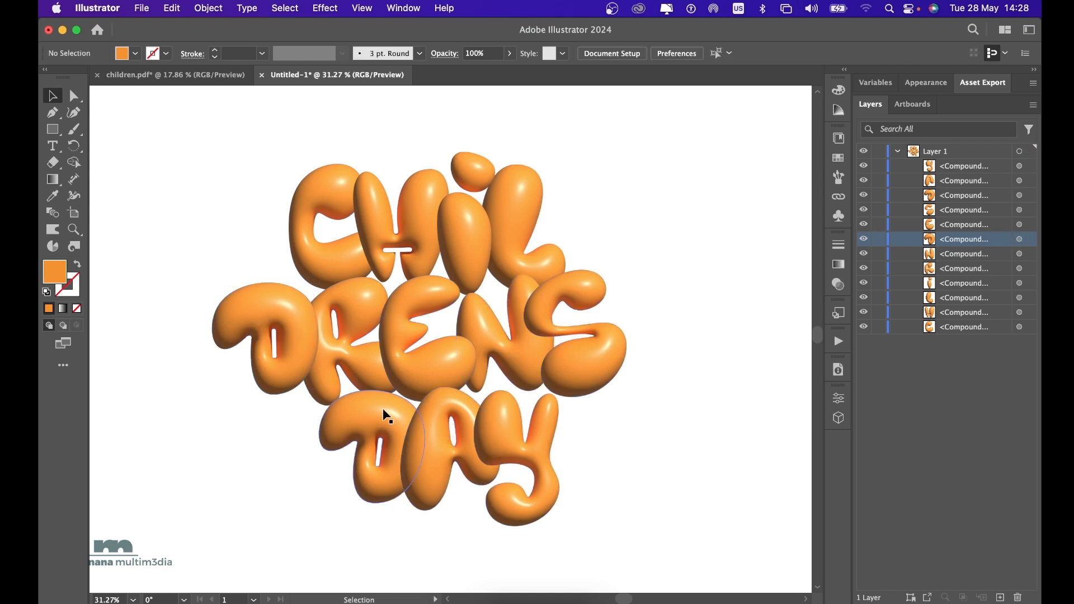
# Move the D of DAY up toward the line above, and tuck the Y behind the A, closer to the DRENS line.
pyautogui.moveTo(383, 408); pyautogui.dragTo(381, 400)
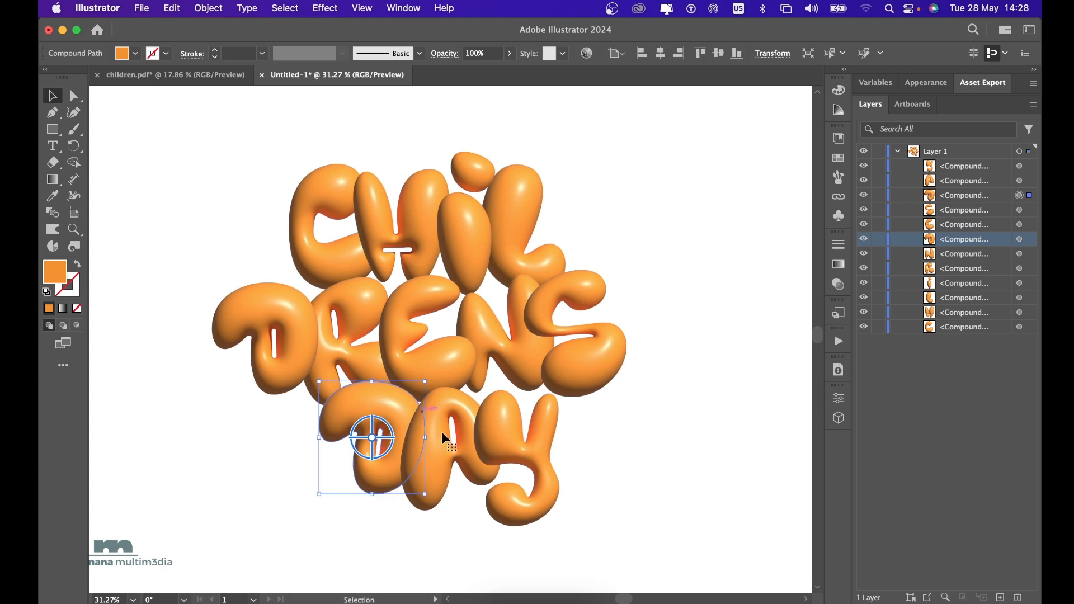
pyautogui.click(519, 447)
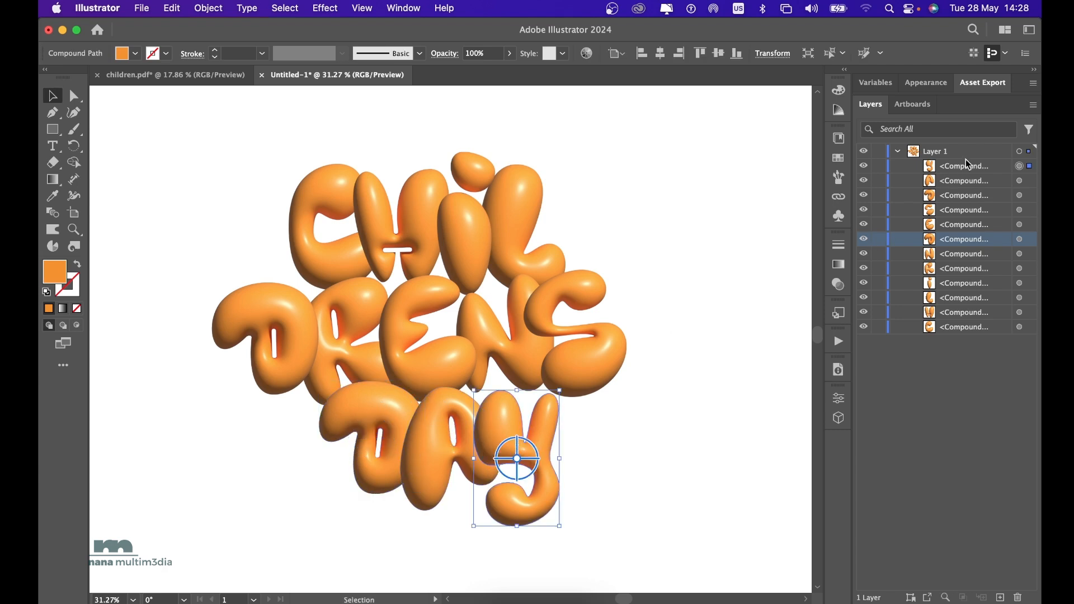
pyautogui.moveTo(962, 163); pyautogui.dragTo(957, 184)
pyautogui.moveTo(501, 414); pyautogui.dragTo(497, 400)
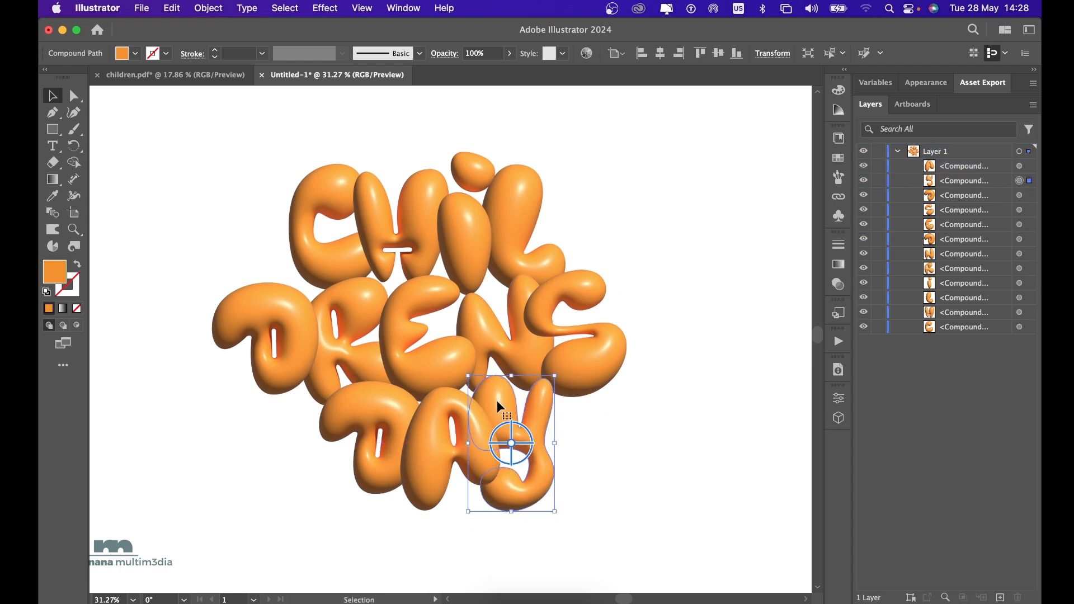
pyautogui.click(629, 407)
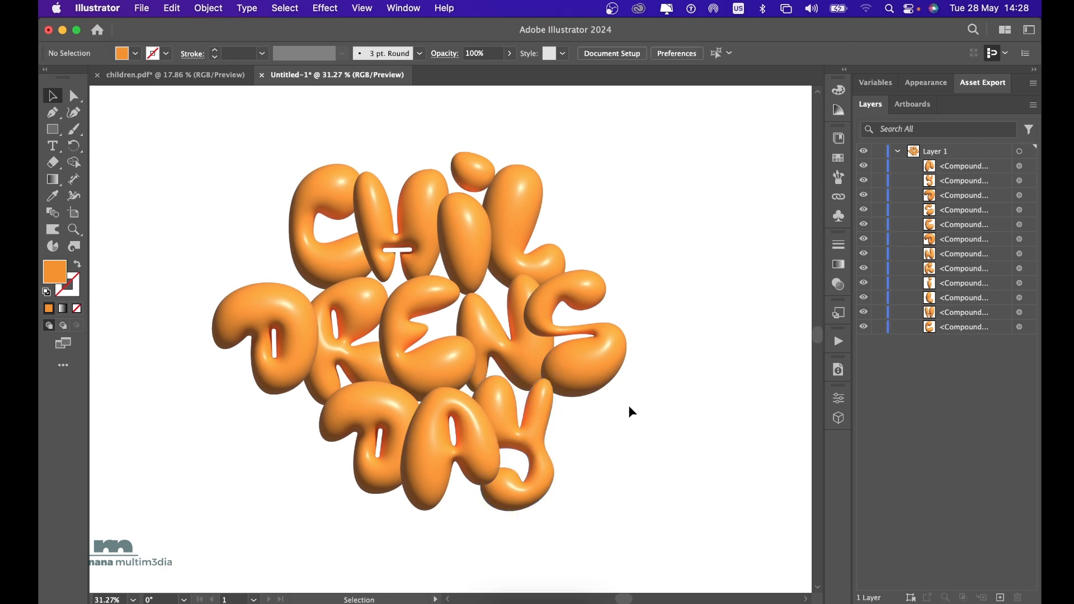
pyautogui.scroll(-3, 556, 307)
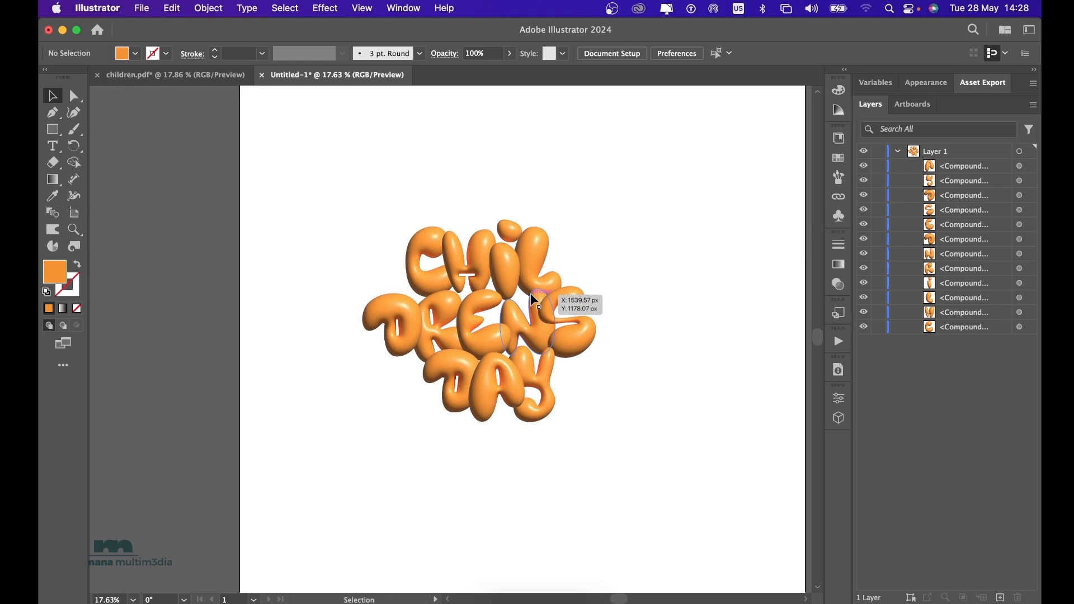
pyautogui.scroll(2, 531, 297)
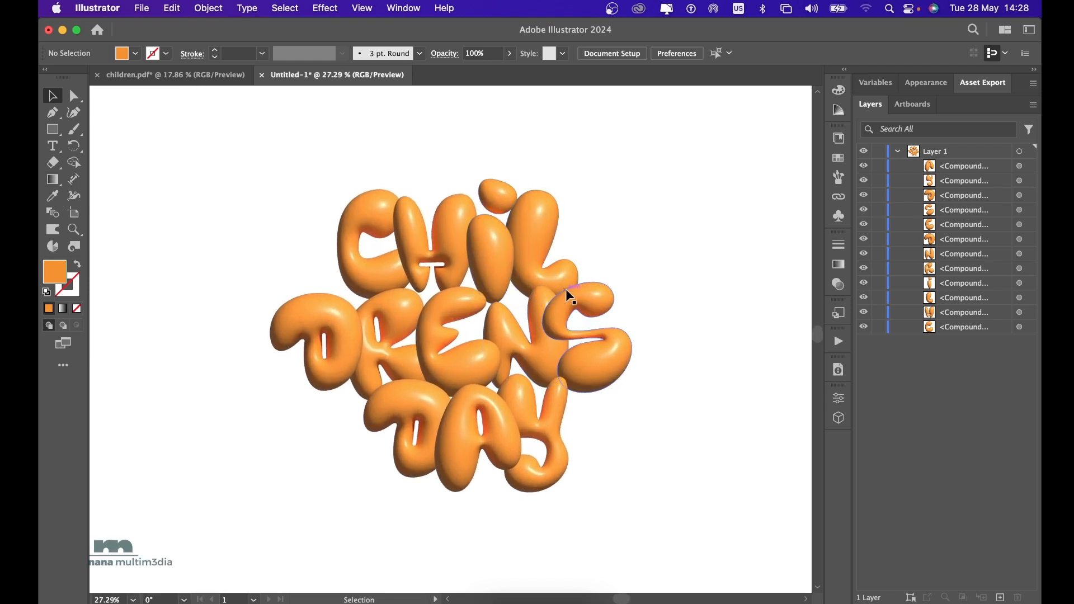
# Shift the whole CHIL line slightly toward the C side, and nudge the N and S of the DRENS line closer to the E.
pyautogui.moveTo(301, 164); pyautogui.dragTo(518, 210)
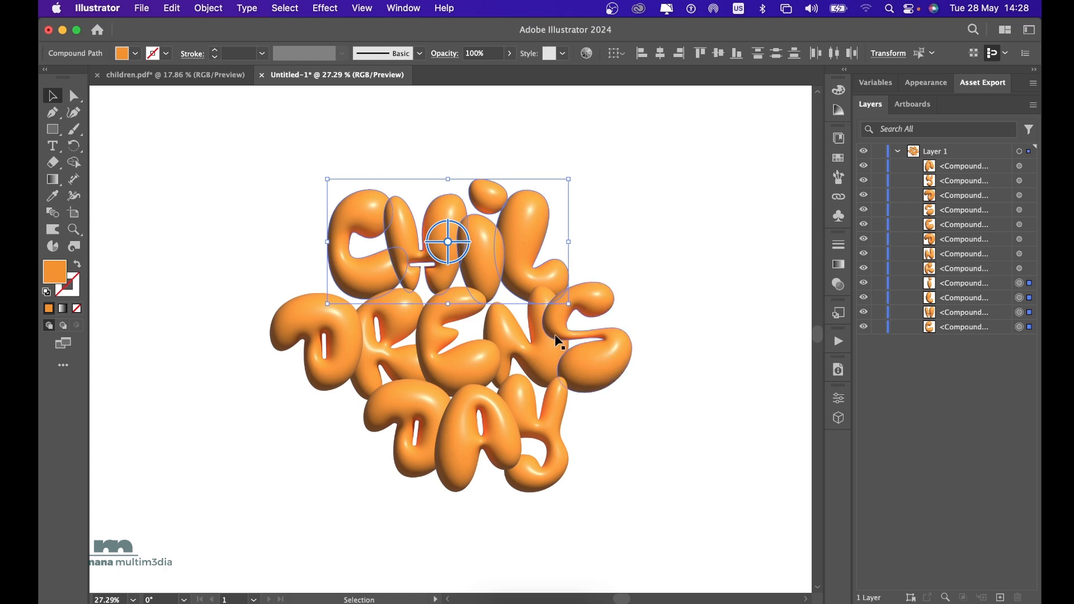
pyautogui.moveTo(534, 351); pyautogui.dragTo(525, 343)
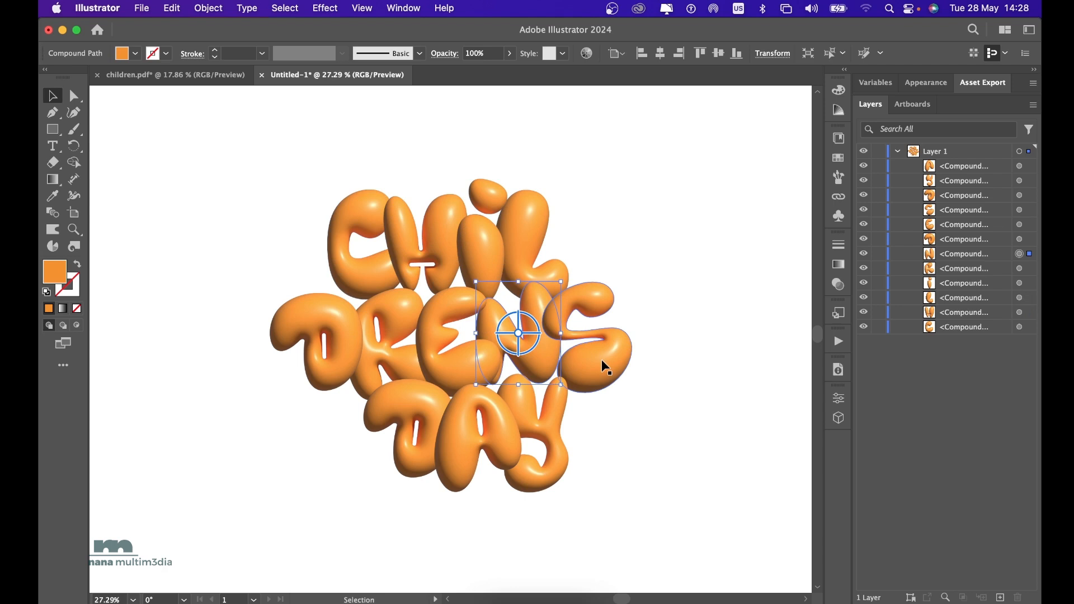
pyautogui.moveTo(599, 359); pyautogui.dragTo(596, 358)
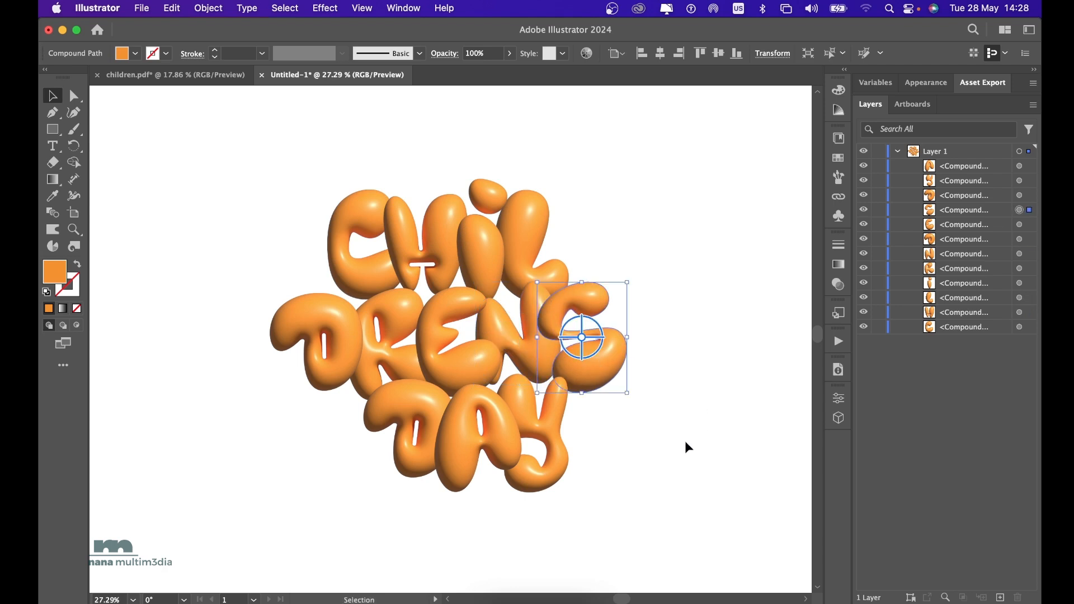
pyautogui.click(668, 445)
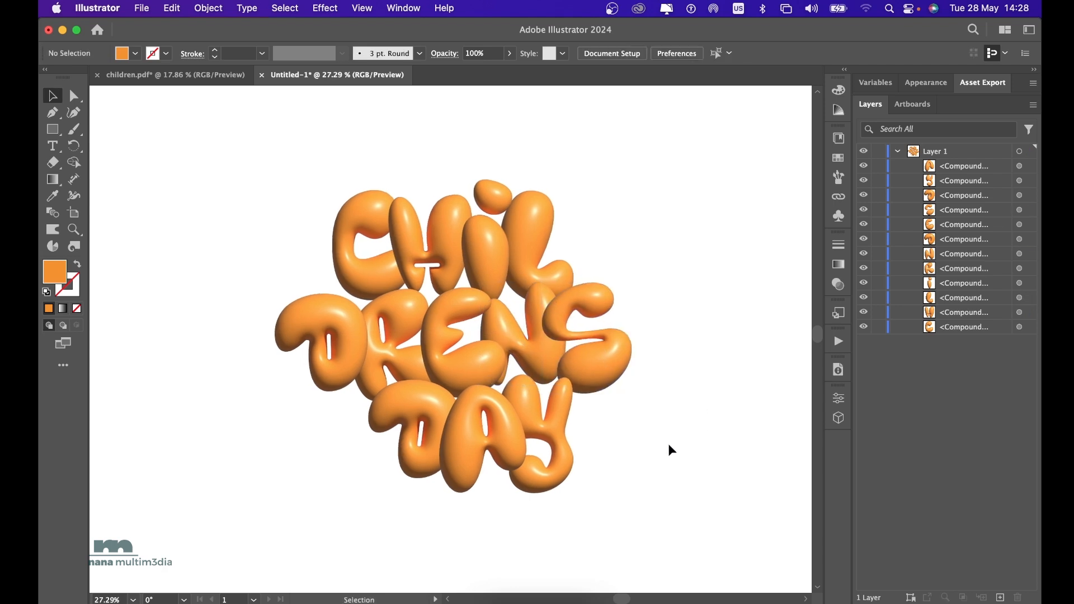
# Select all the lettering and move it together toward the centre of the artboard.
pyautogui.scroll(-5, 668, 445)
pyautogui.hscroll(3, 669, 445)
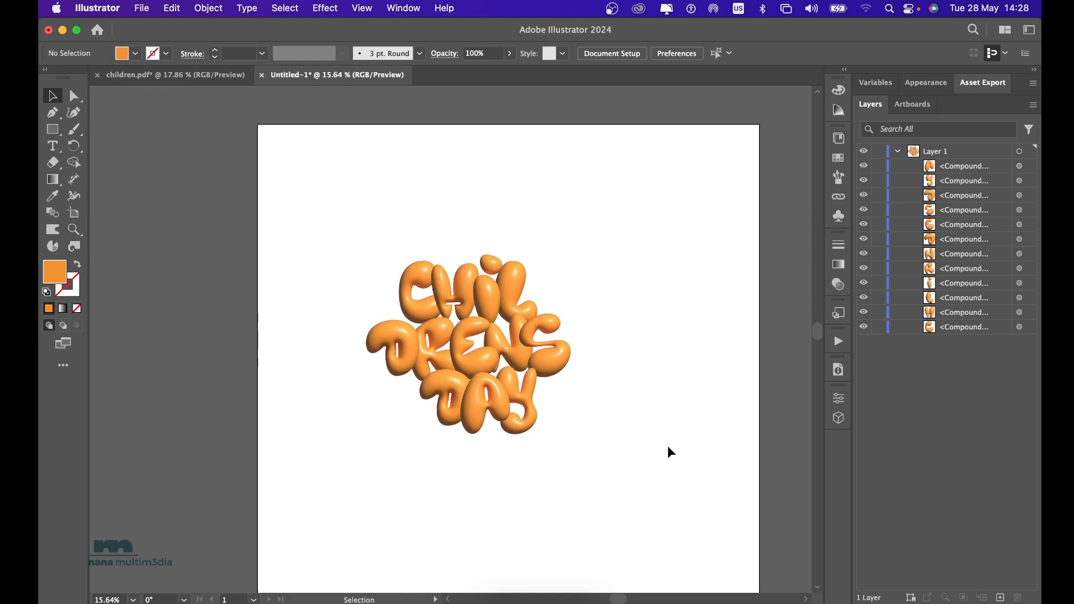
pyautogui.moveTo(313, 205); pyautogui.dragTo(643, 483)
pyautogui.moveTo(486, 300); pyautogui.dragTo(507, 333)
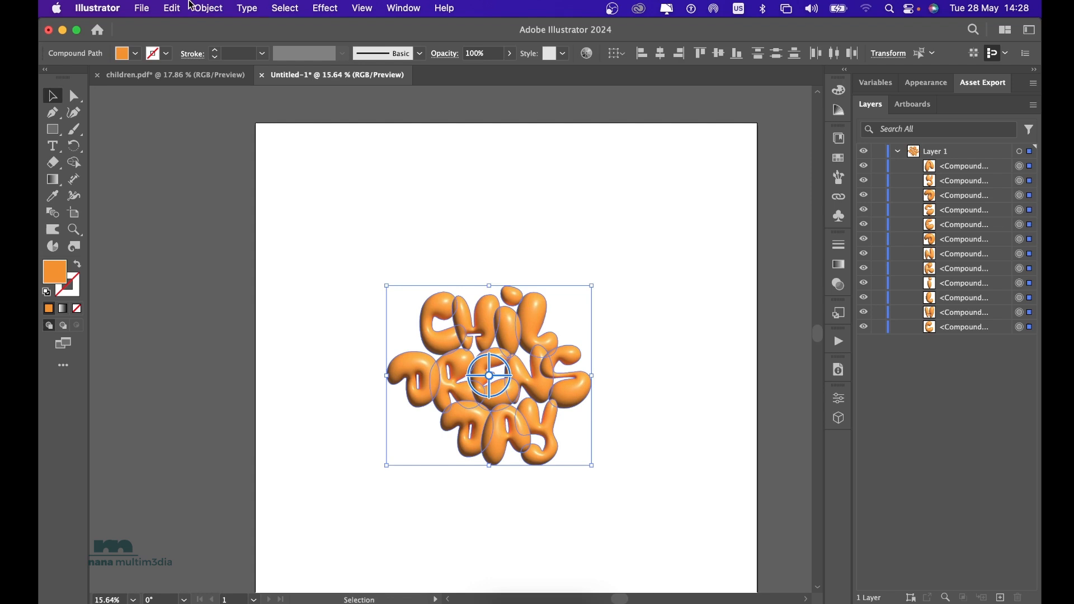
pyautogui.click(141, 7)
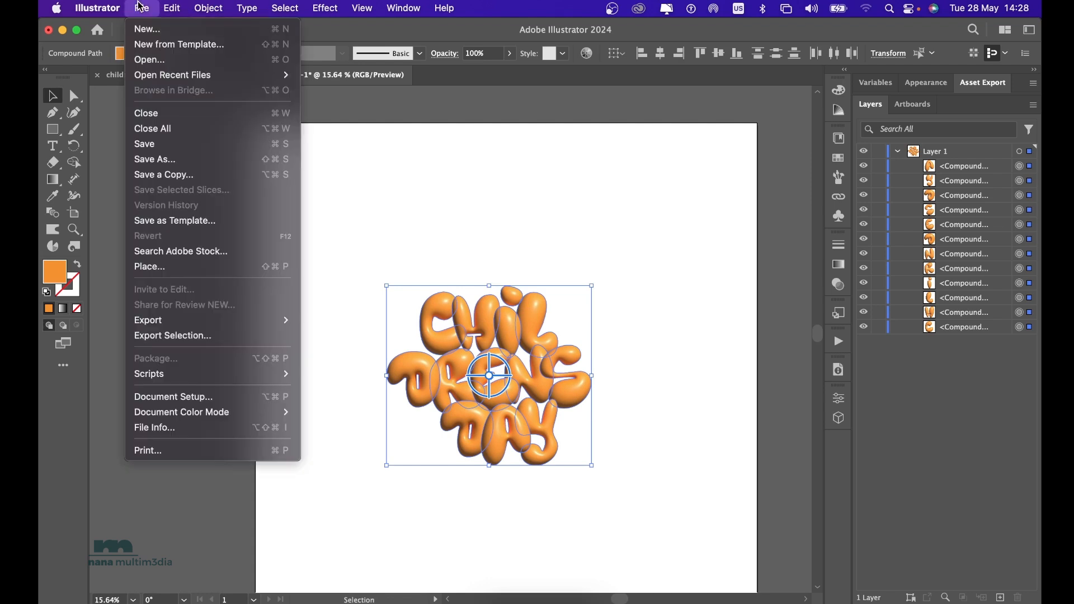
pyautogui.click(213, 165)
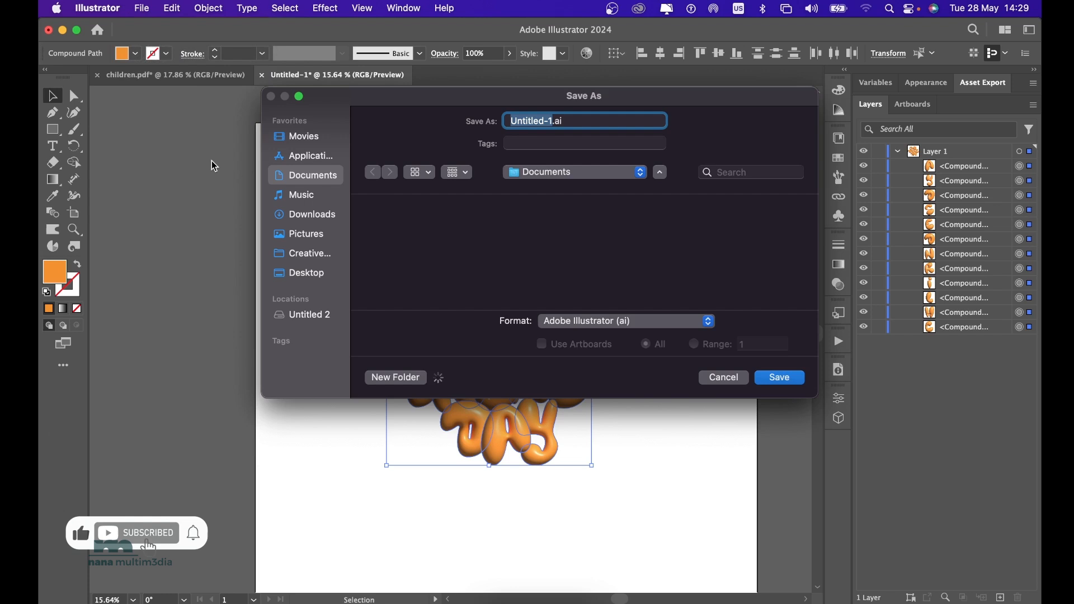
pyautogui.click(614, 323)
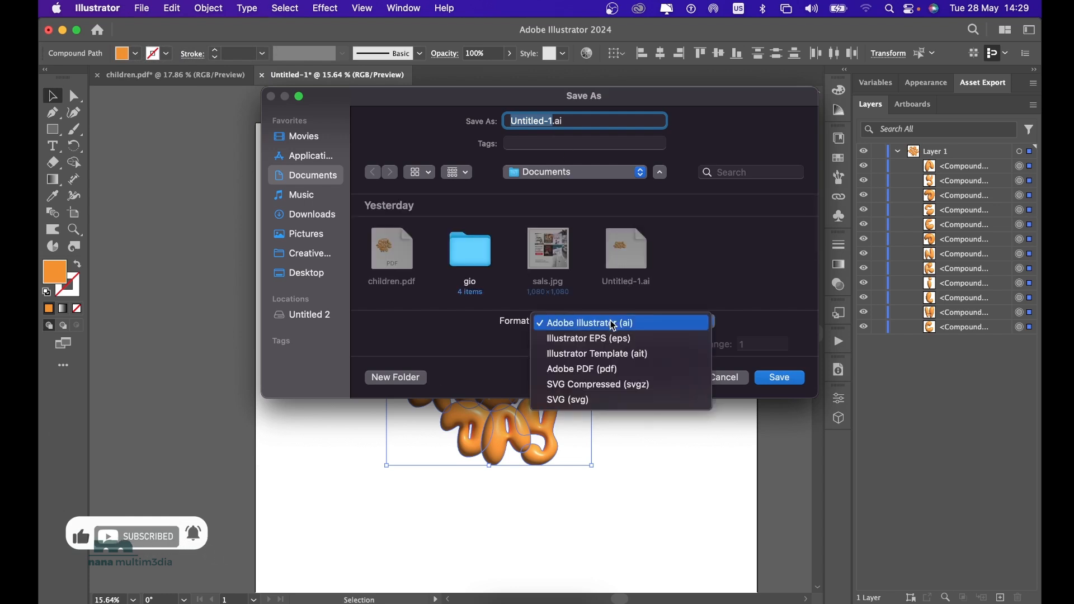
pyautogui.click(632, 370)
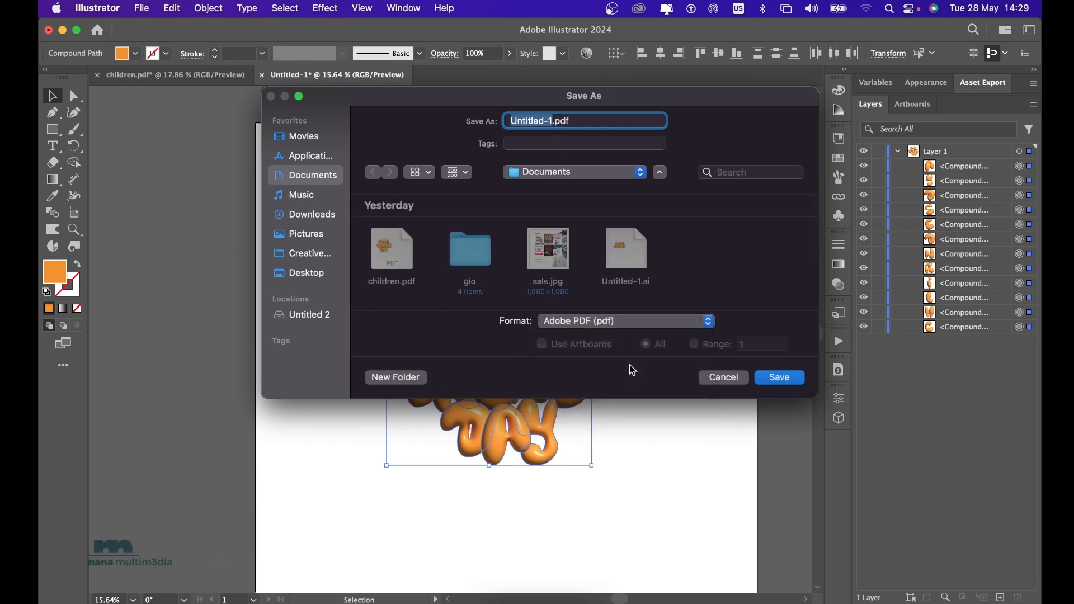
pyautogui.write('c')
pyautogui.write('hildre')
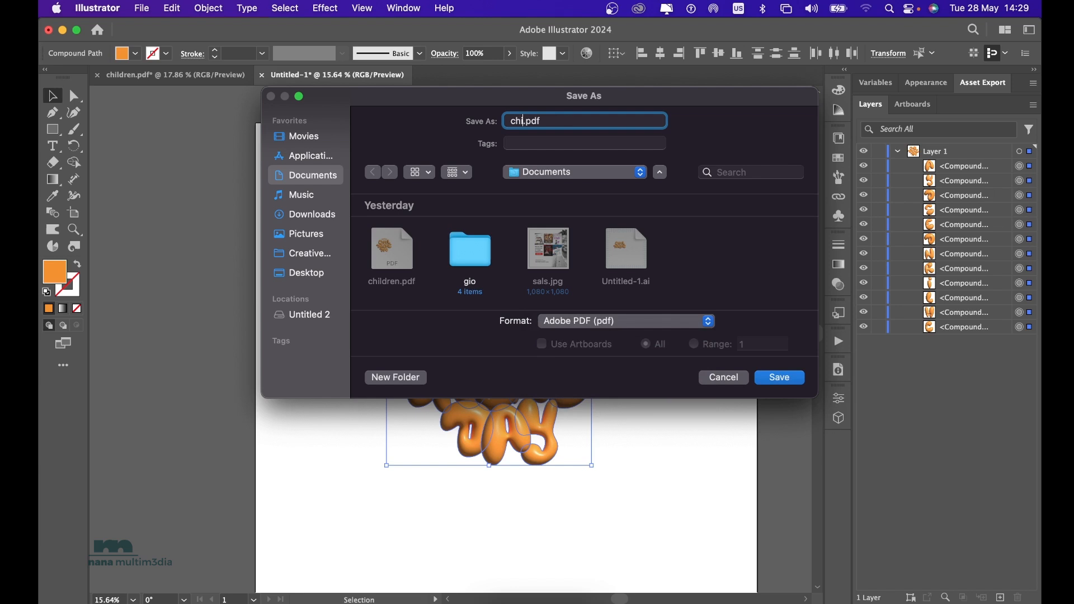
pyautogui.write('n art')
pyautogui.click(734, 378)
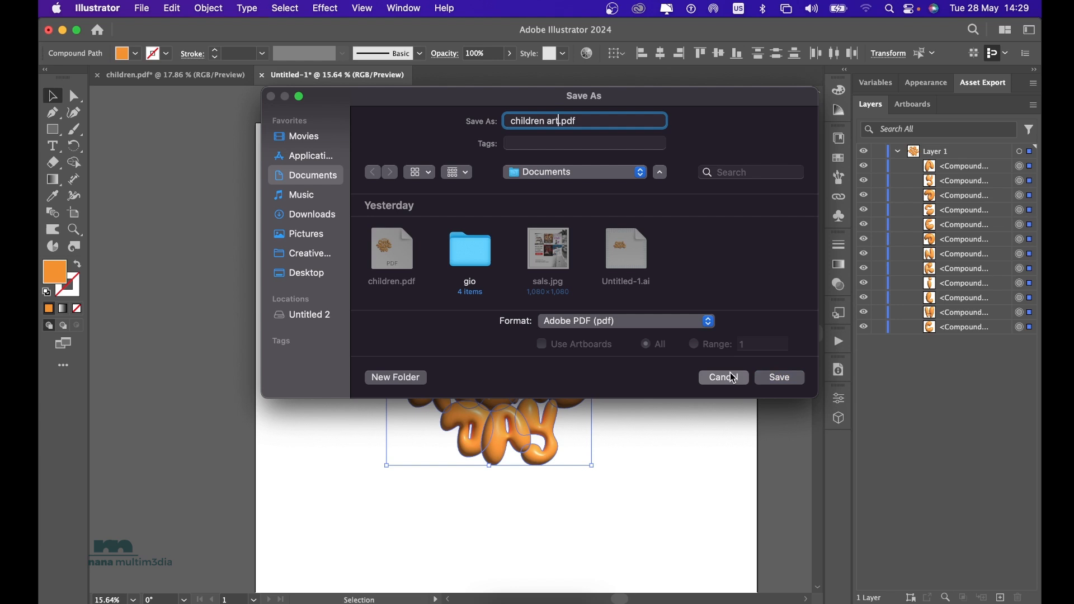
# Move the whole lettering group slightly up on the artboard and deselect it.
pyautogui.scroll(-2, 515, 317)
pyautogui.hscroll(1, 514, 317)
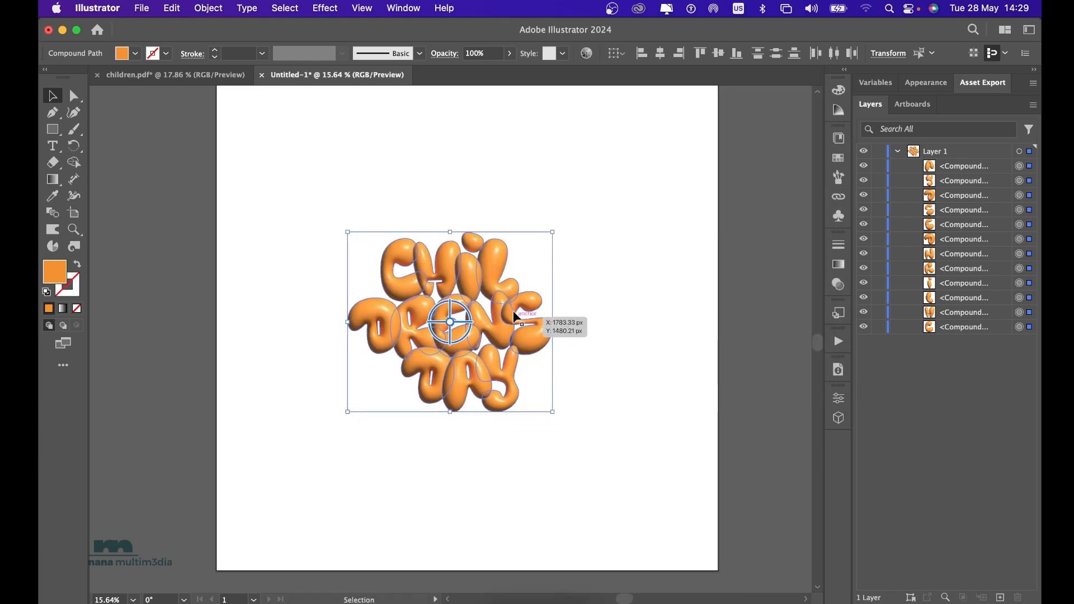
pyautogui.moveTo(488, 269); pyautogui.dragTo(491, 243)
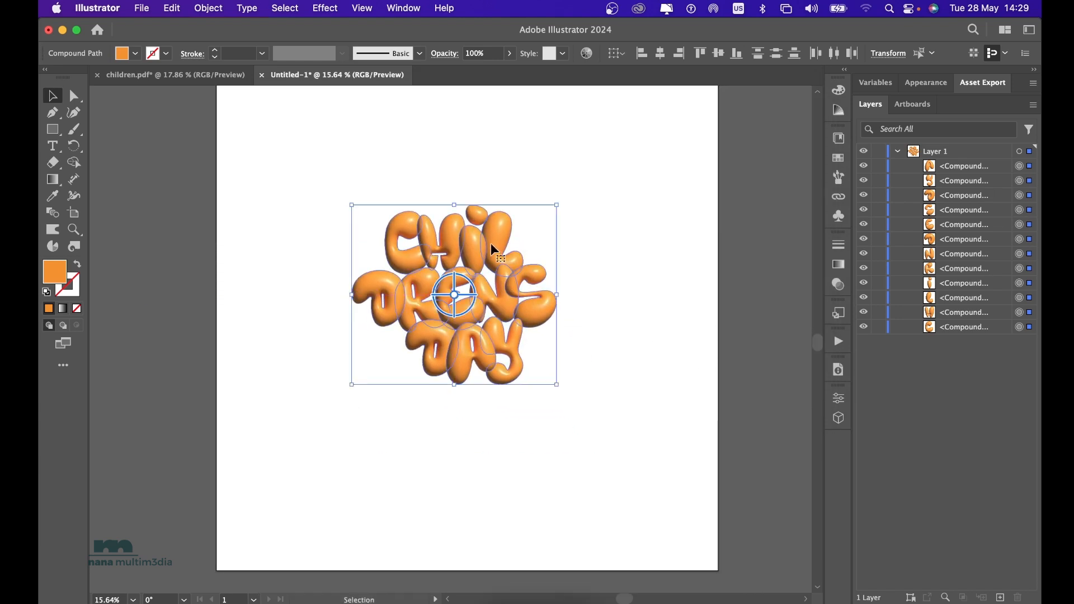
pyautogui.click(718, 337)
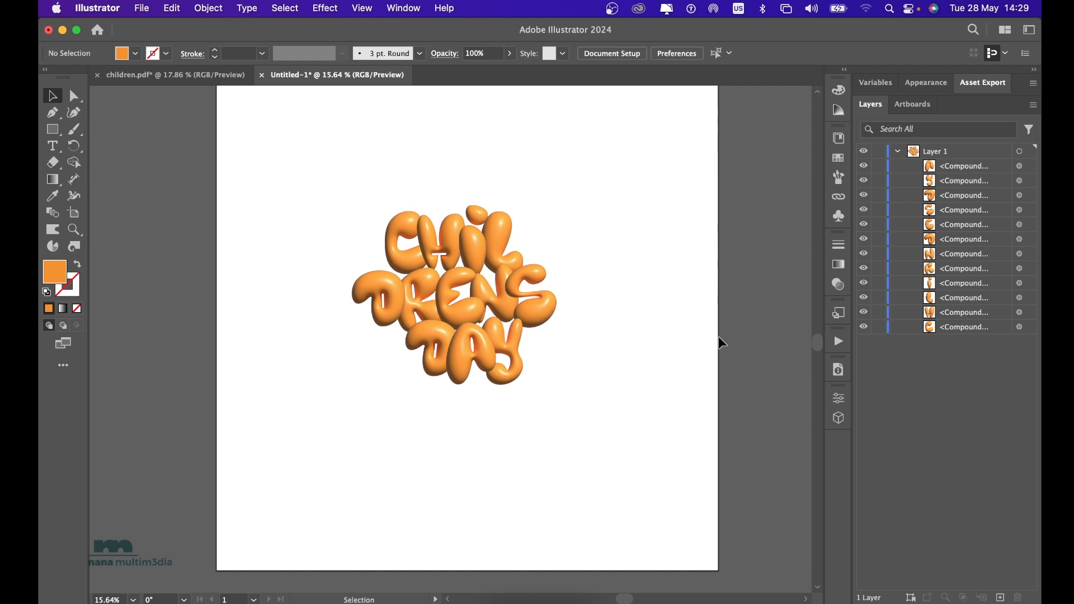
pyautogui.scroll(5, 548, 328)
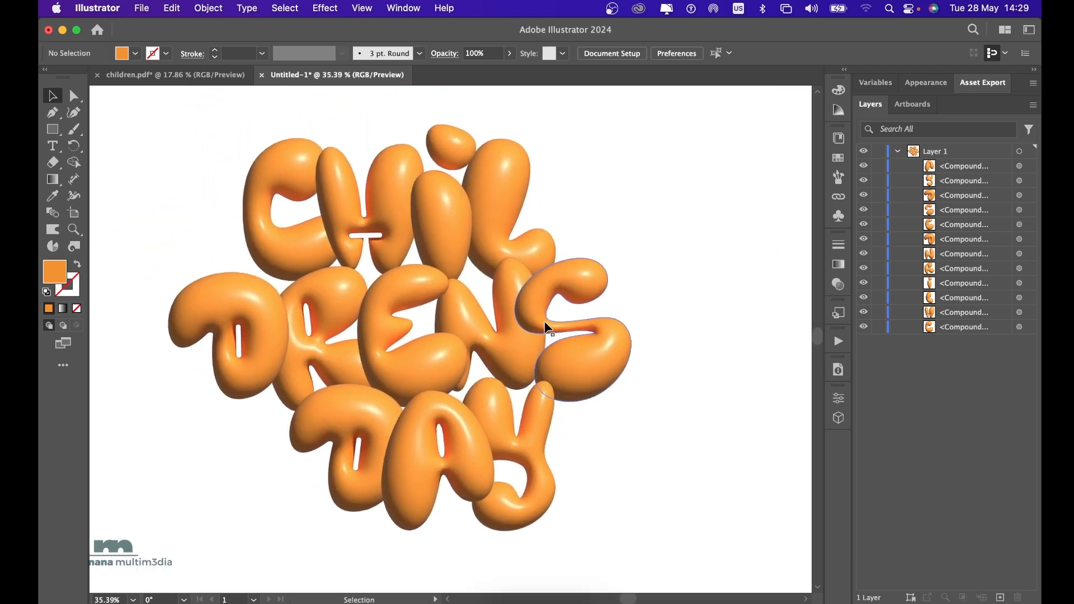